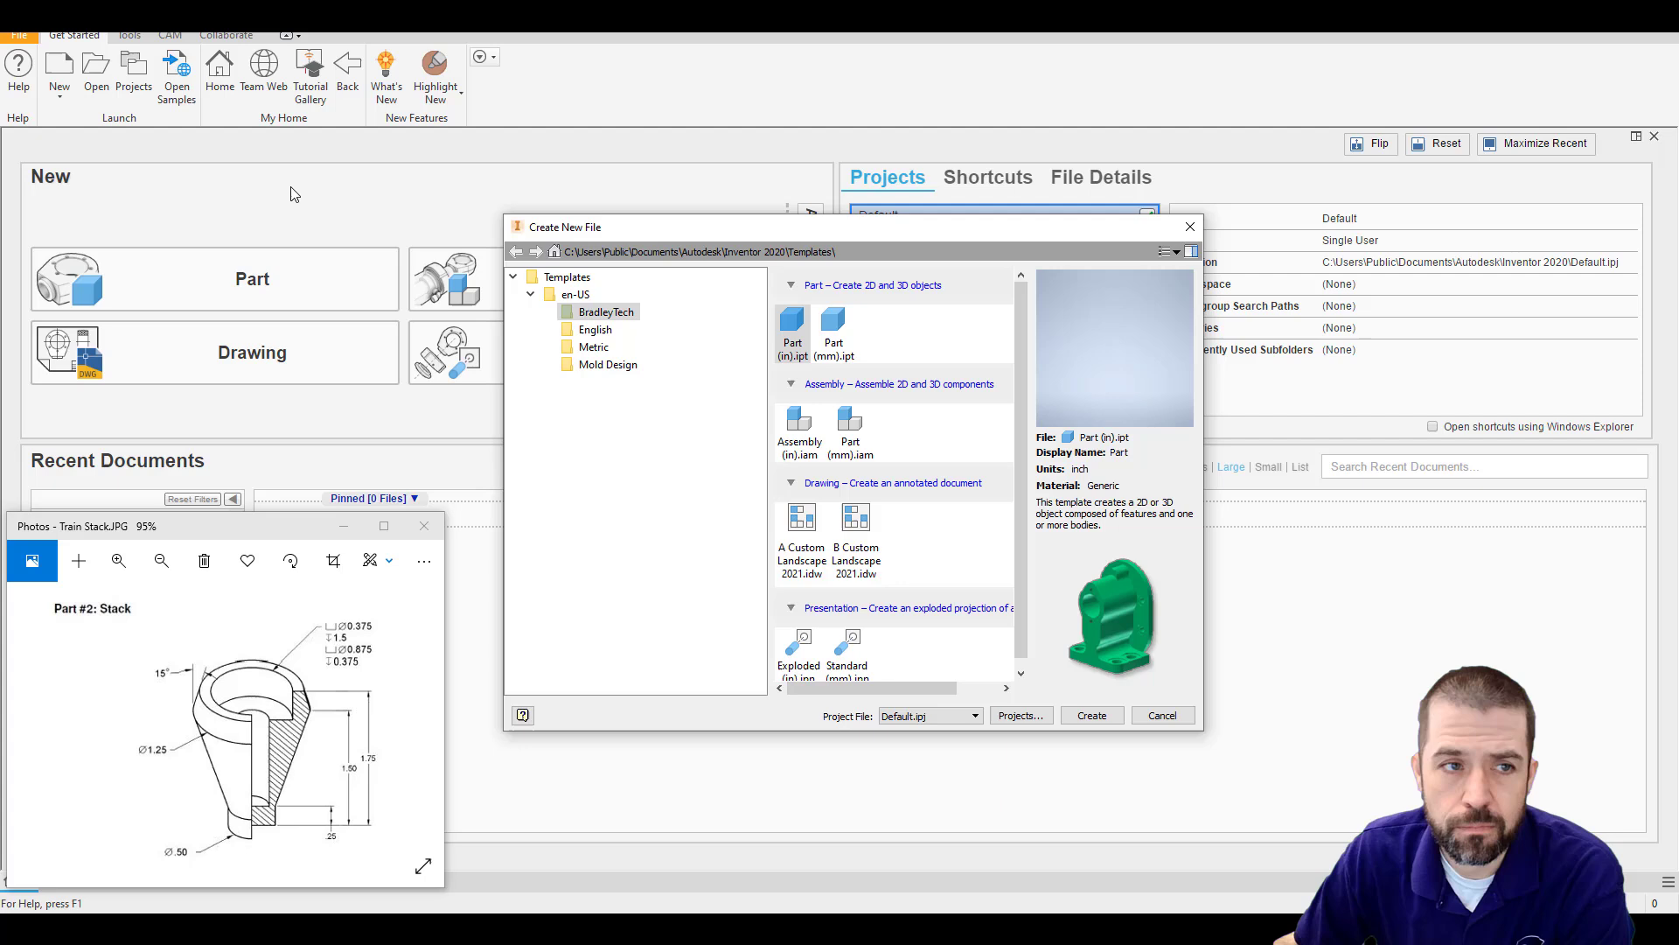
Create a new part from the Part (in).ipt template.
left_click(1094, 715)
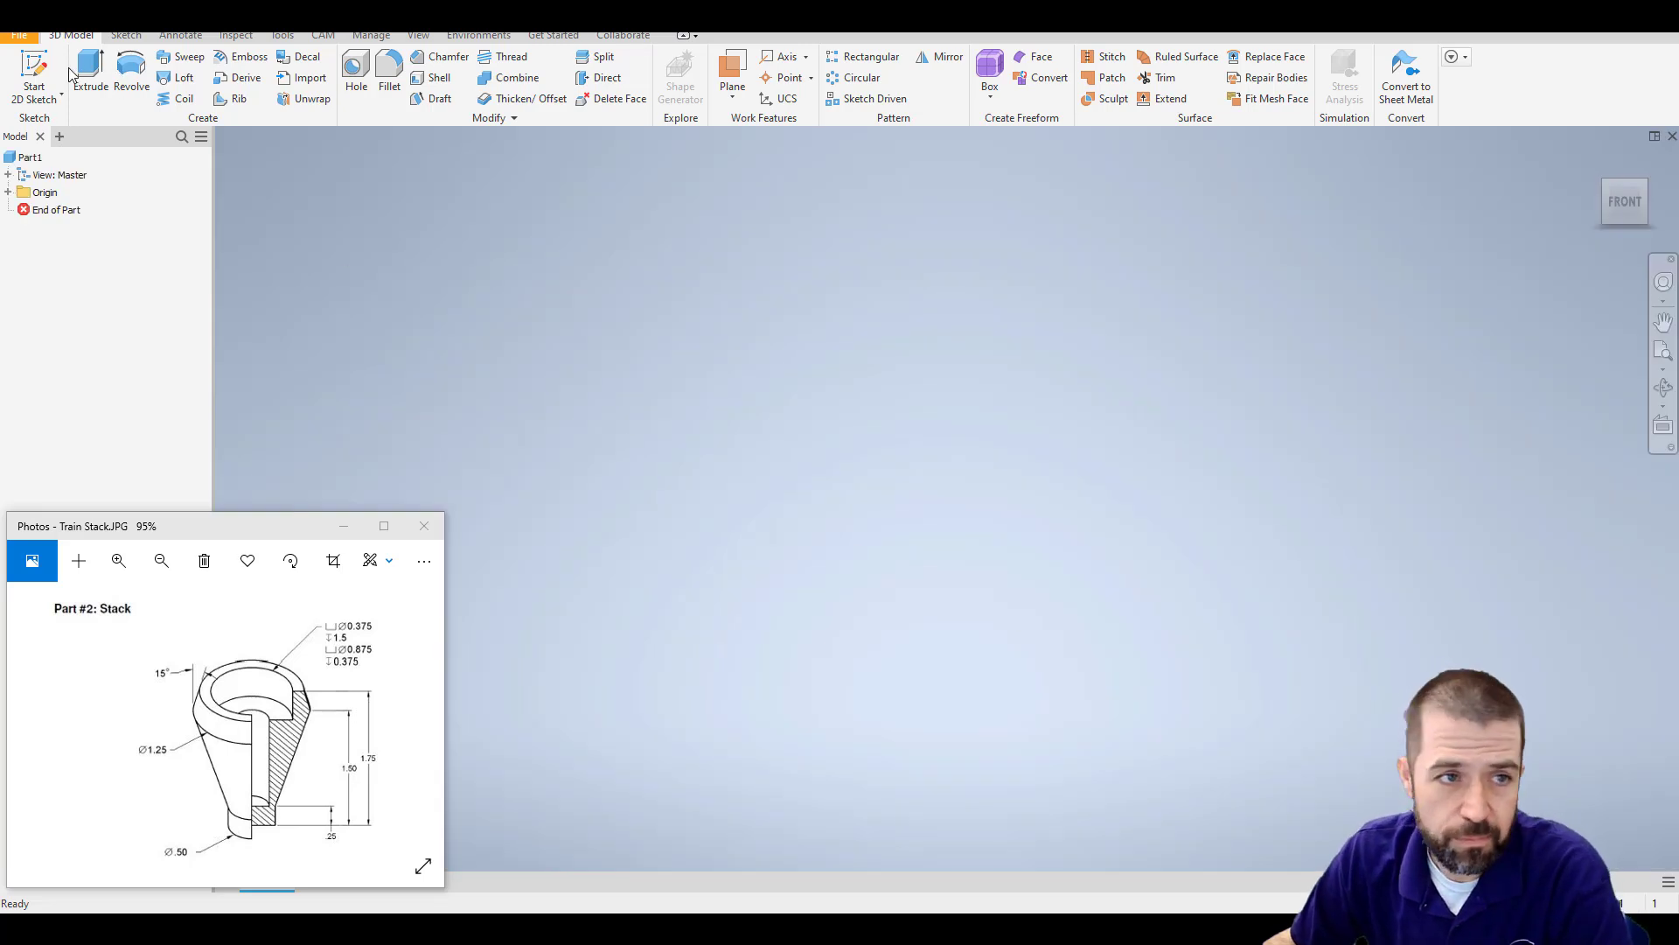
On an XY-plane sketch, draw a 1.75 in vertical line rising from the origin.
left_click(37, 77)
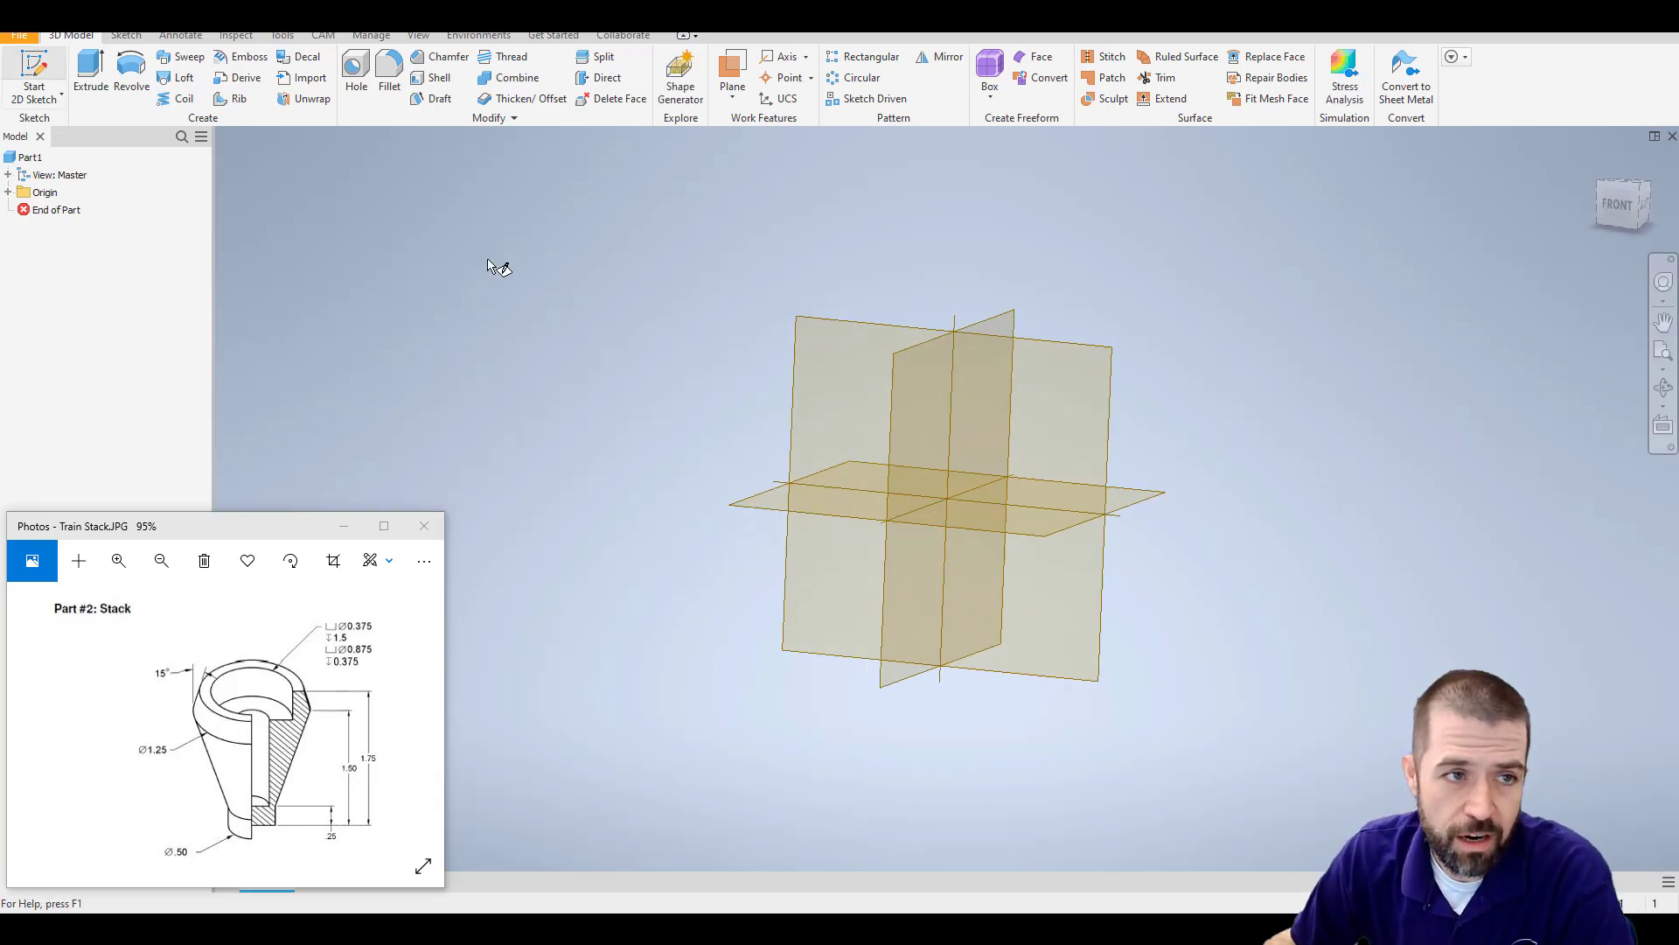
left_click(886, 278)
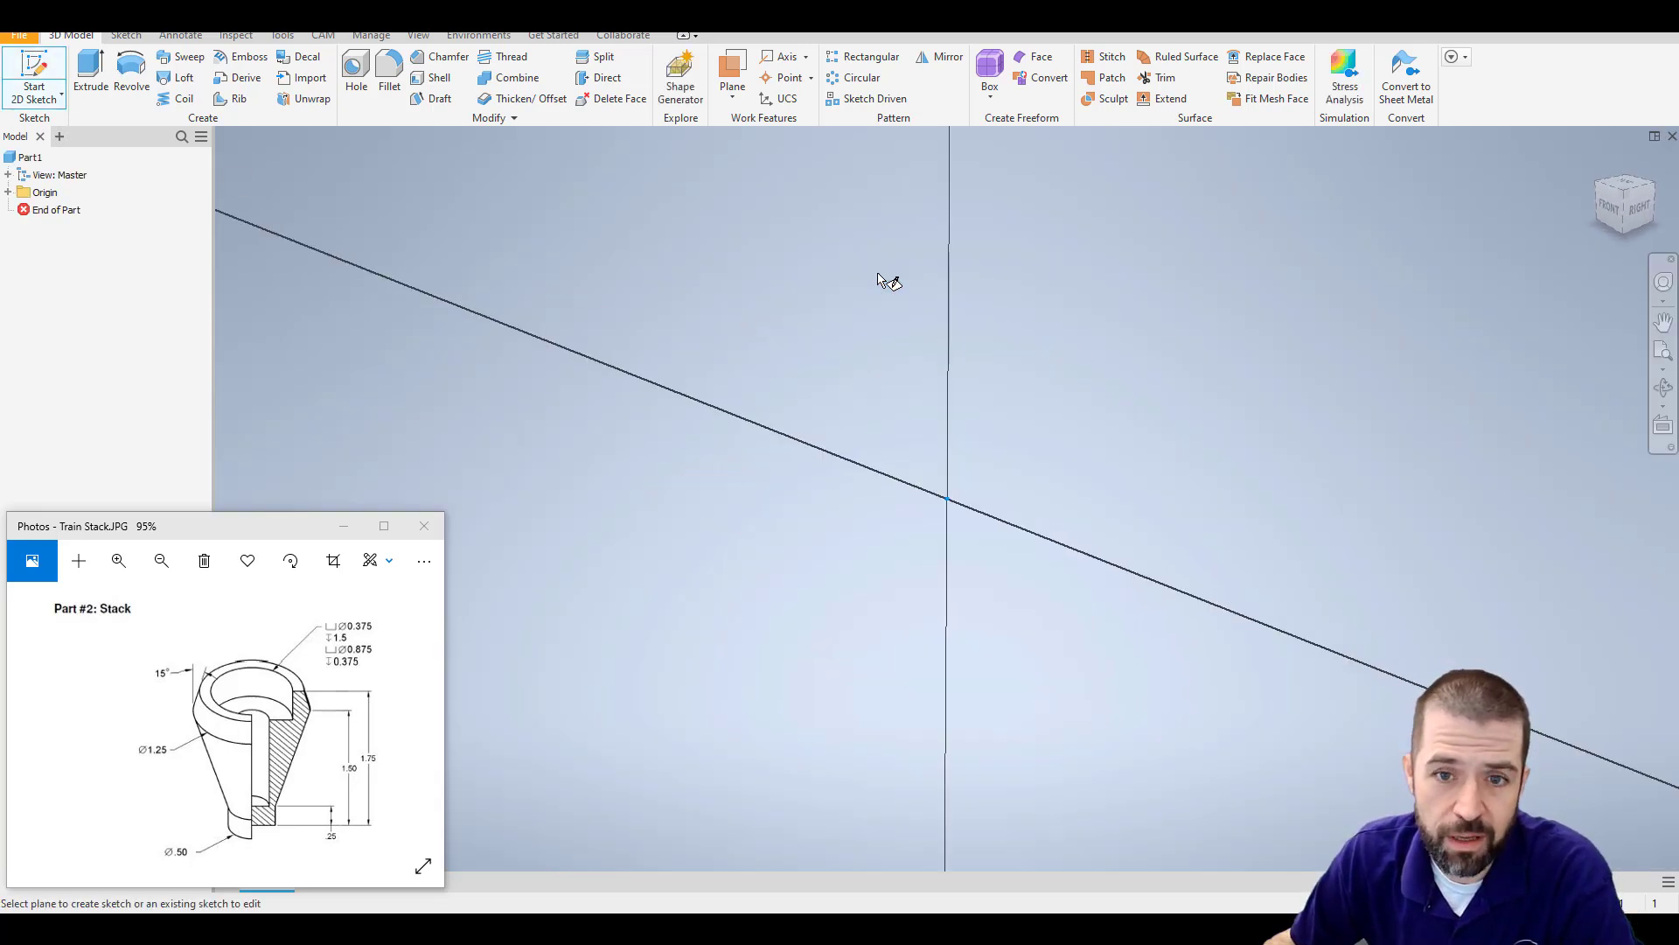
key("l")
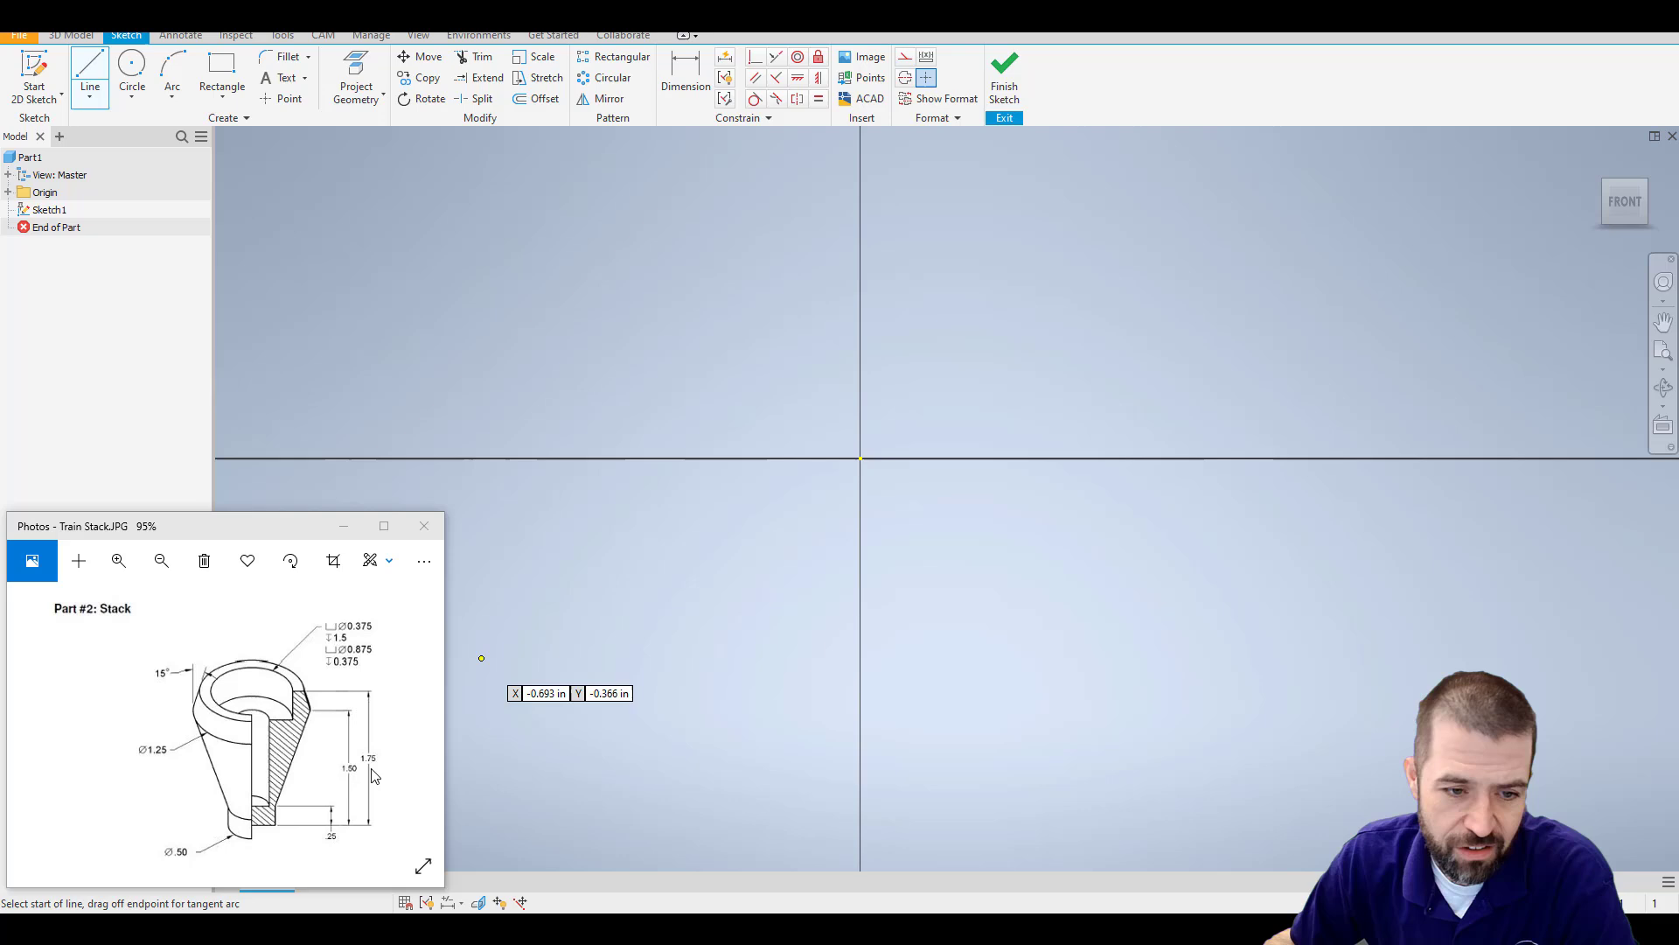
left_click(860, 458)
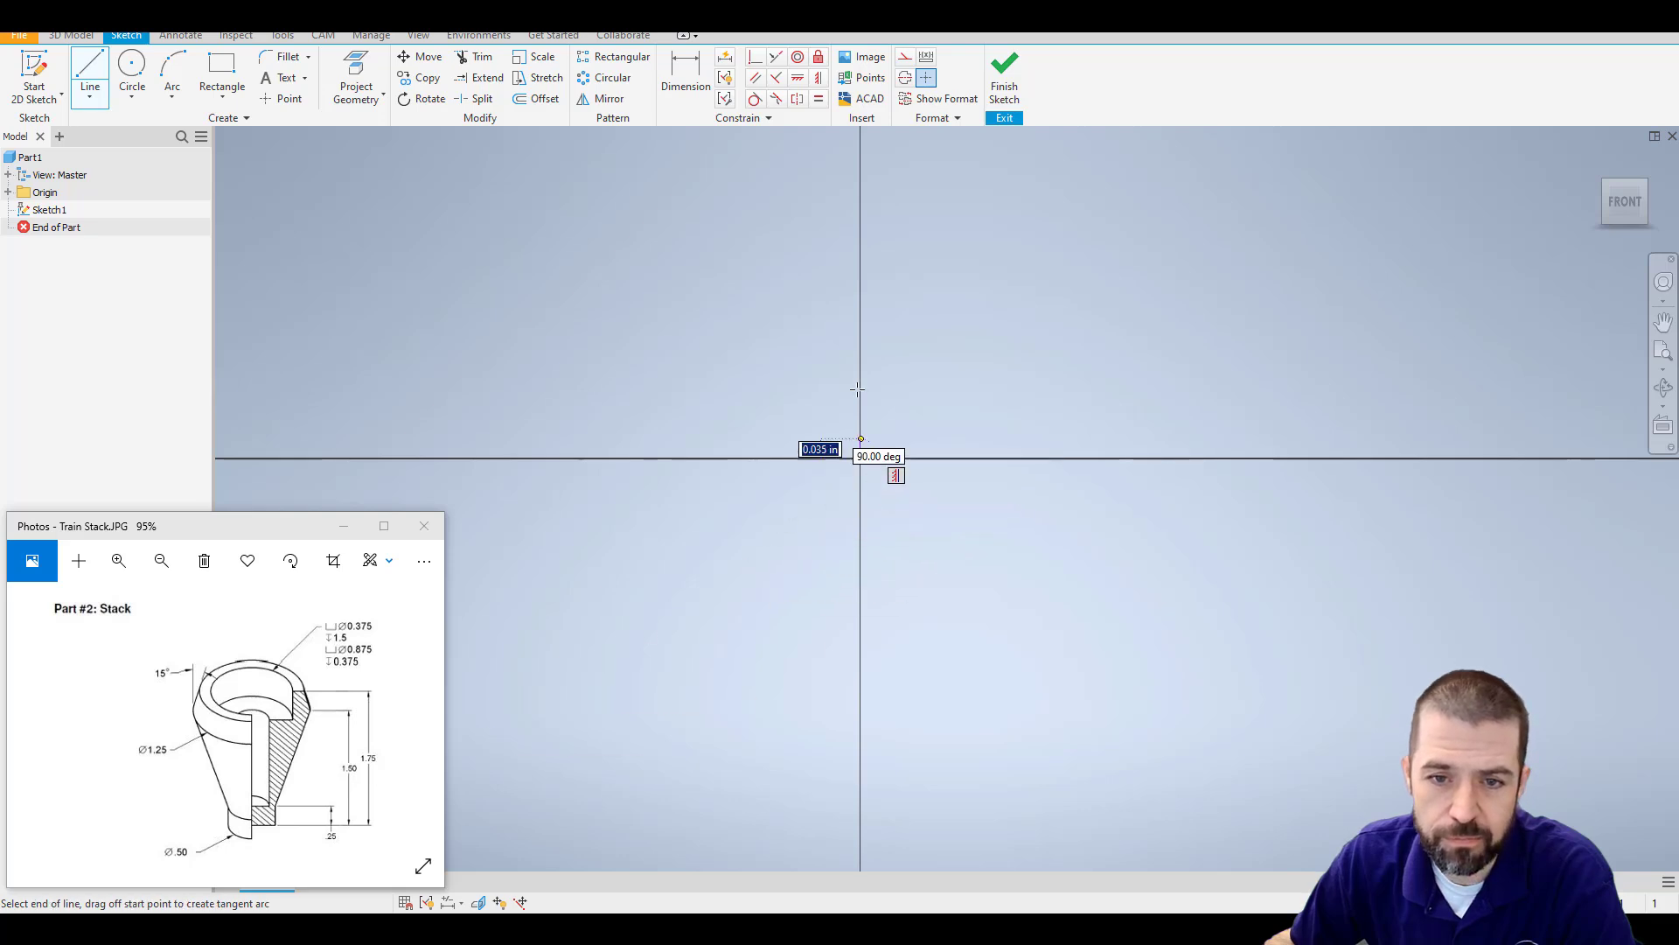
type("1.")
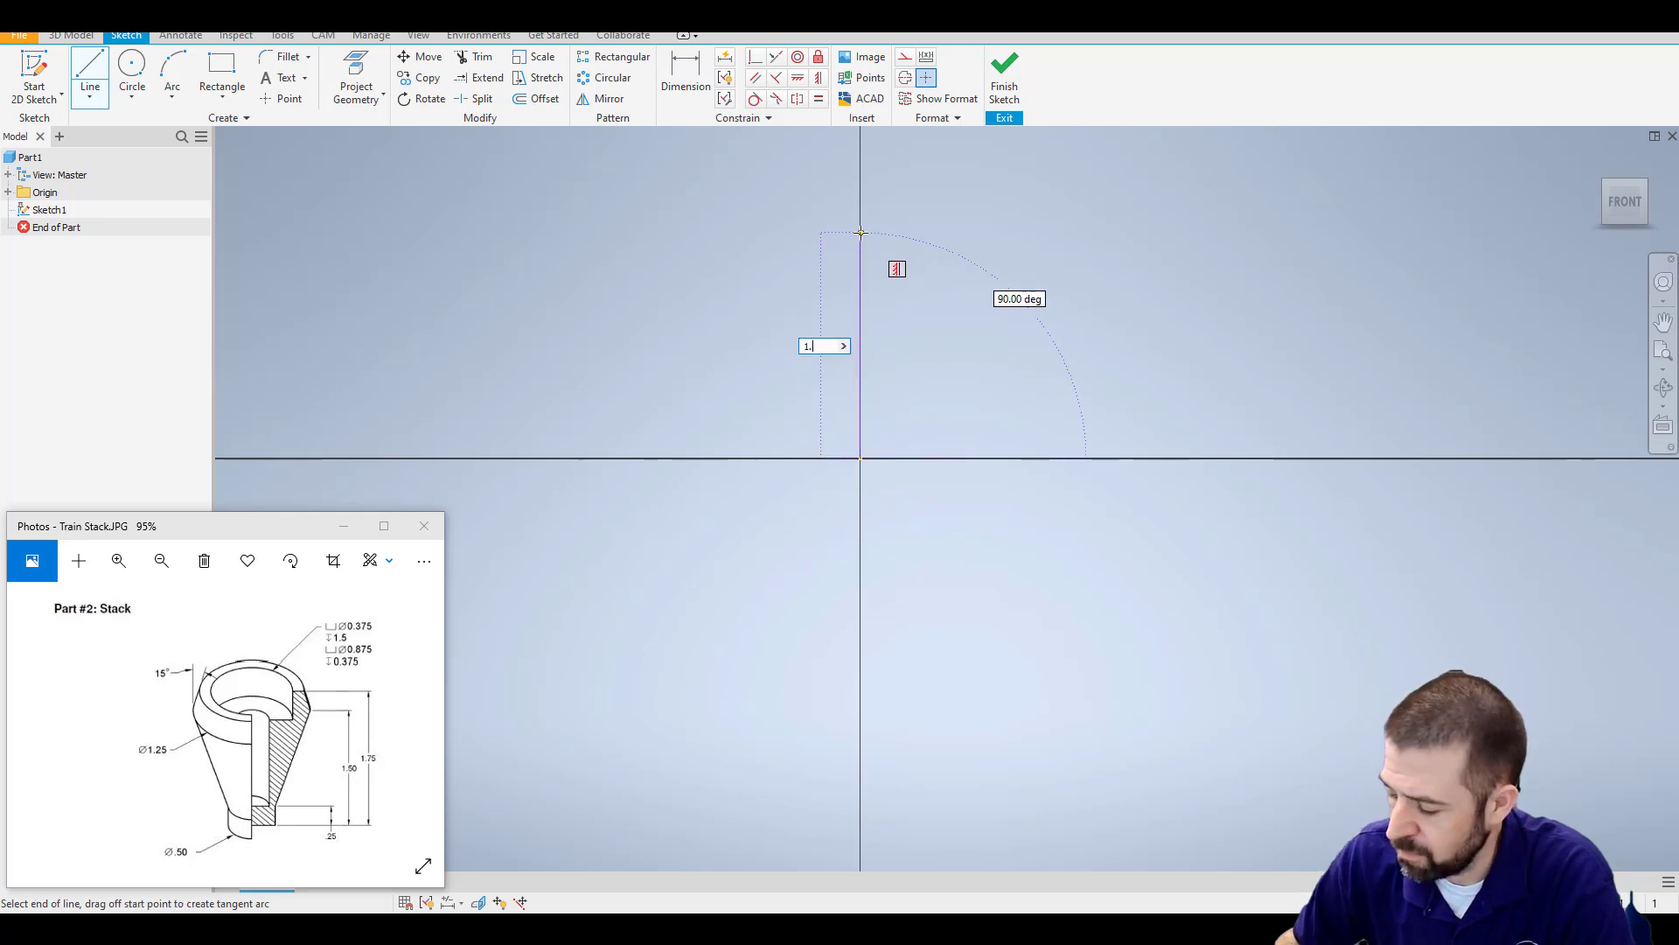
type("75")
key("Return")
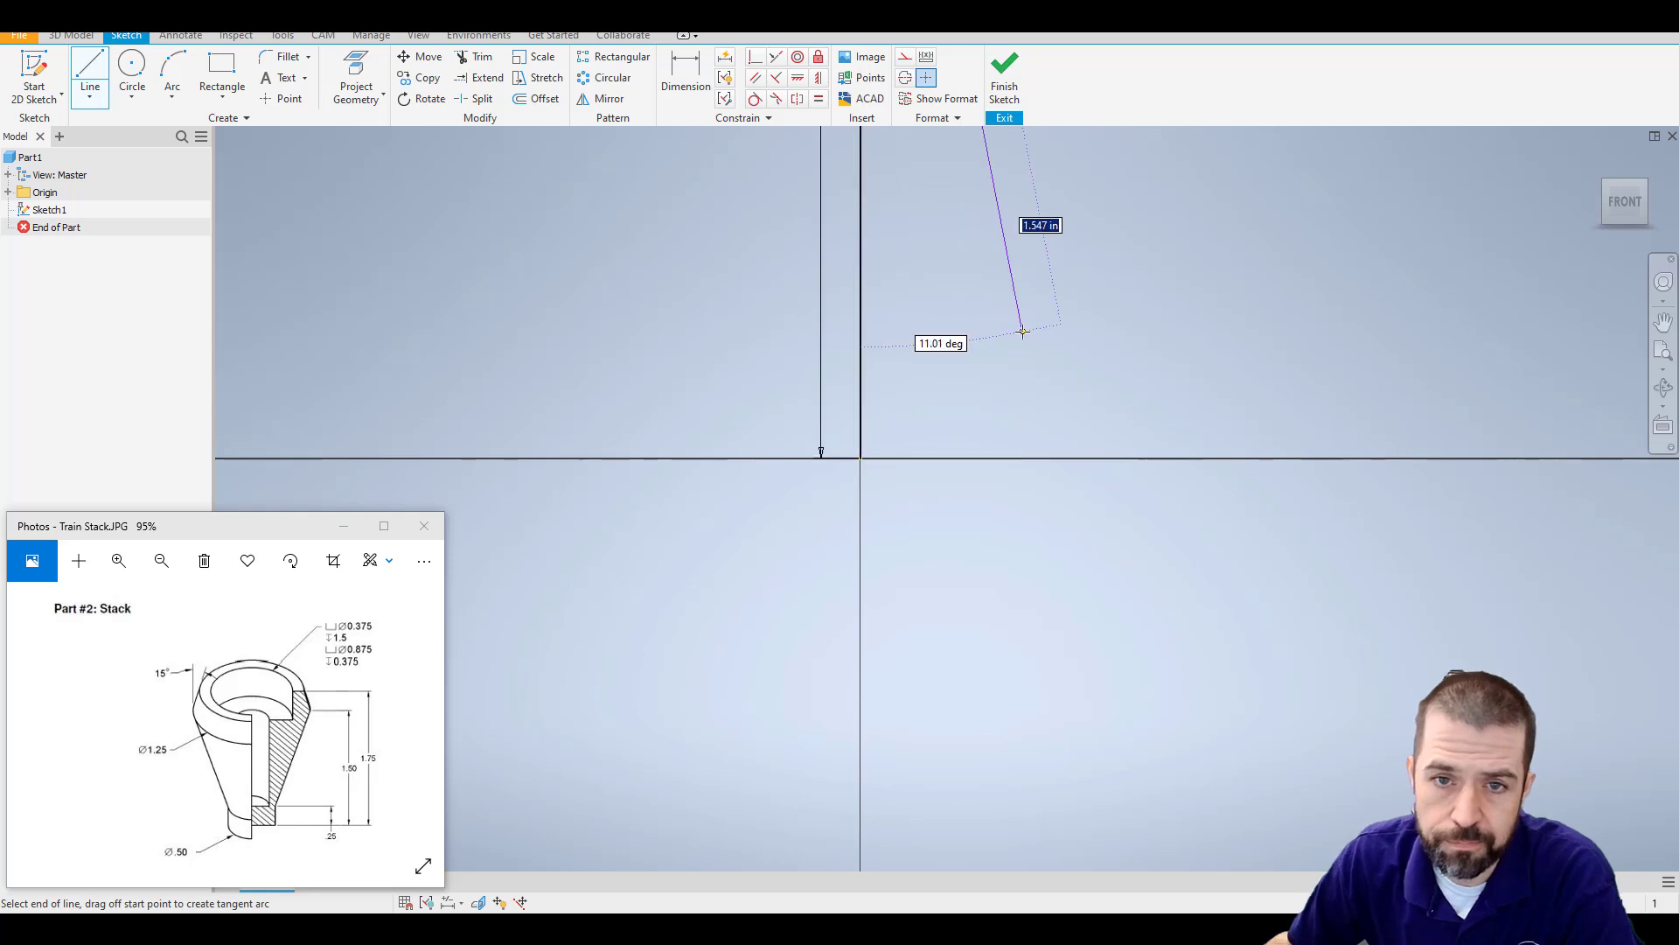
mouse_move(1020, 331)
middle_mouse_down()
mouse_move(991, 612)
mouse_move(844, 742)
middle_mouse_up()
scroll(839, 674, "down", 2)
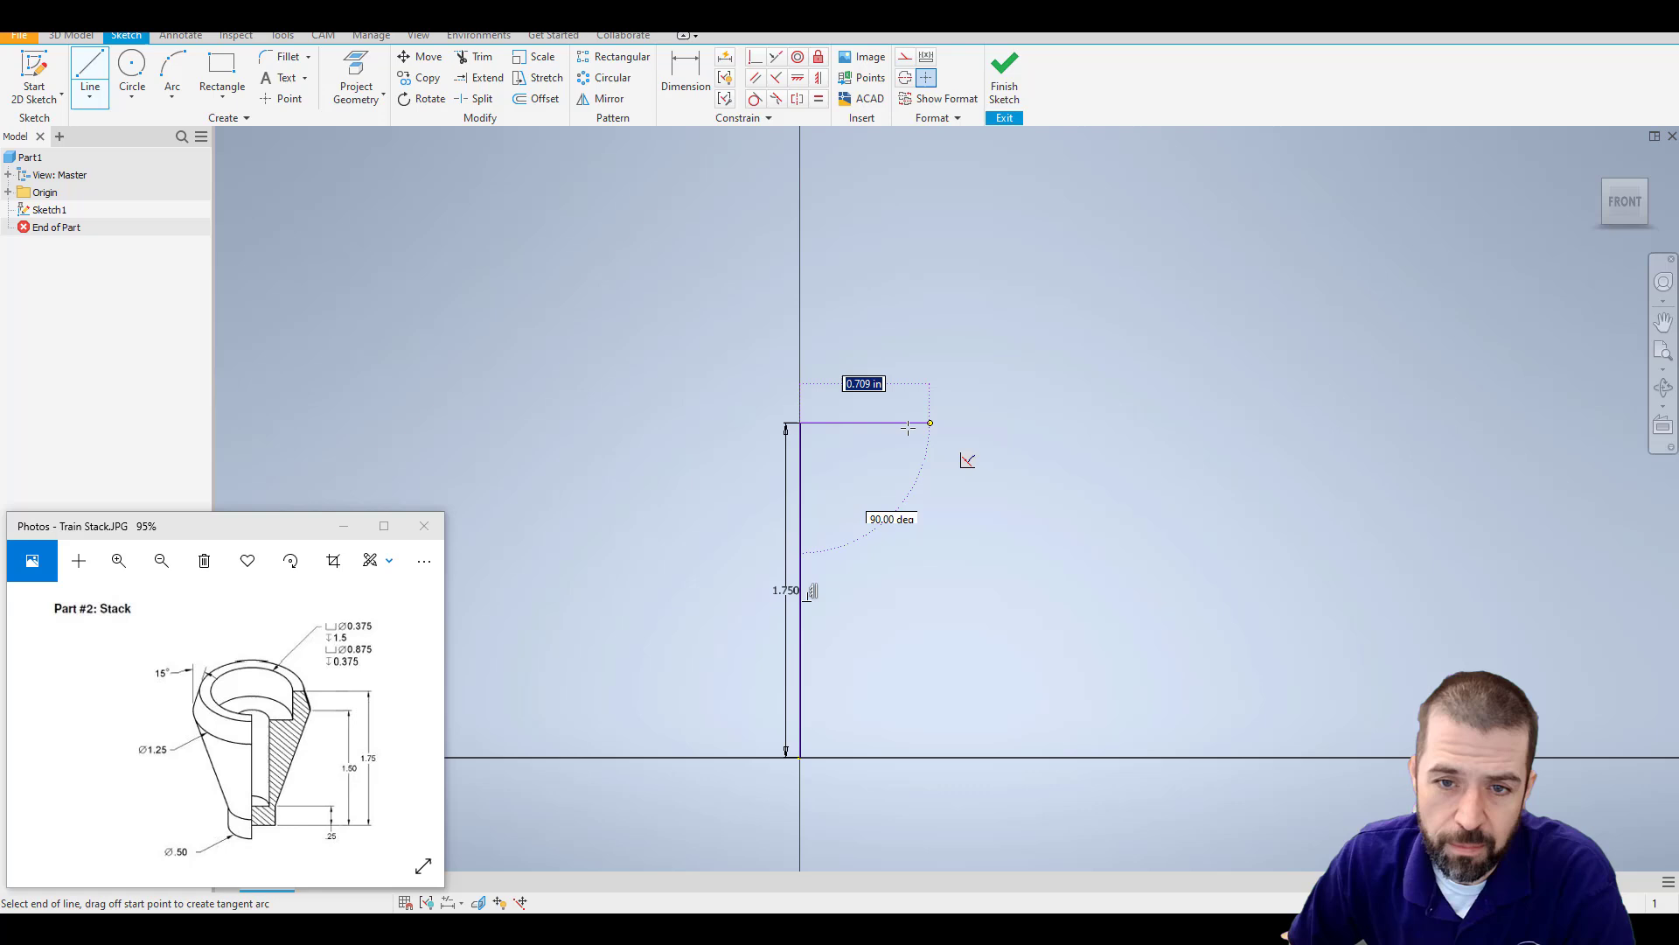
key("Escape")
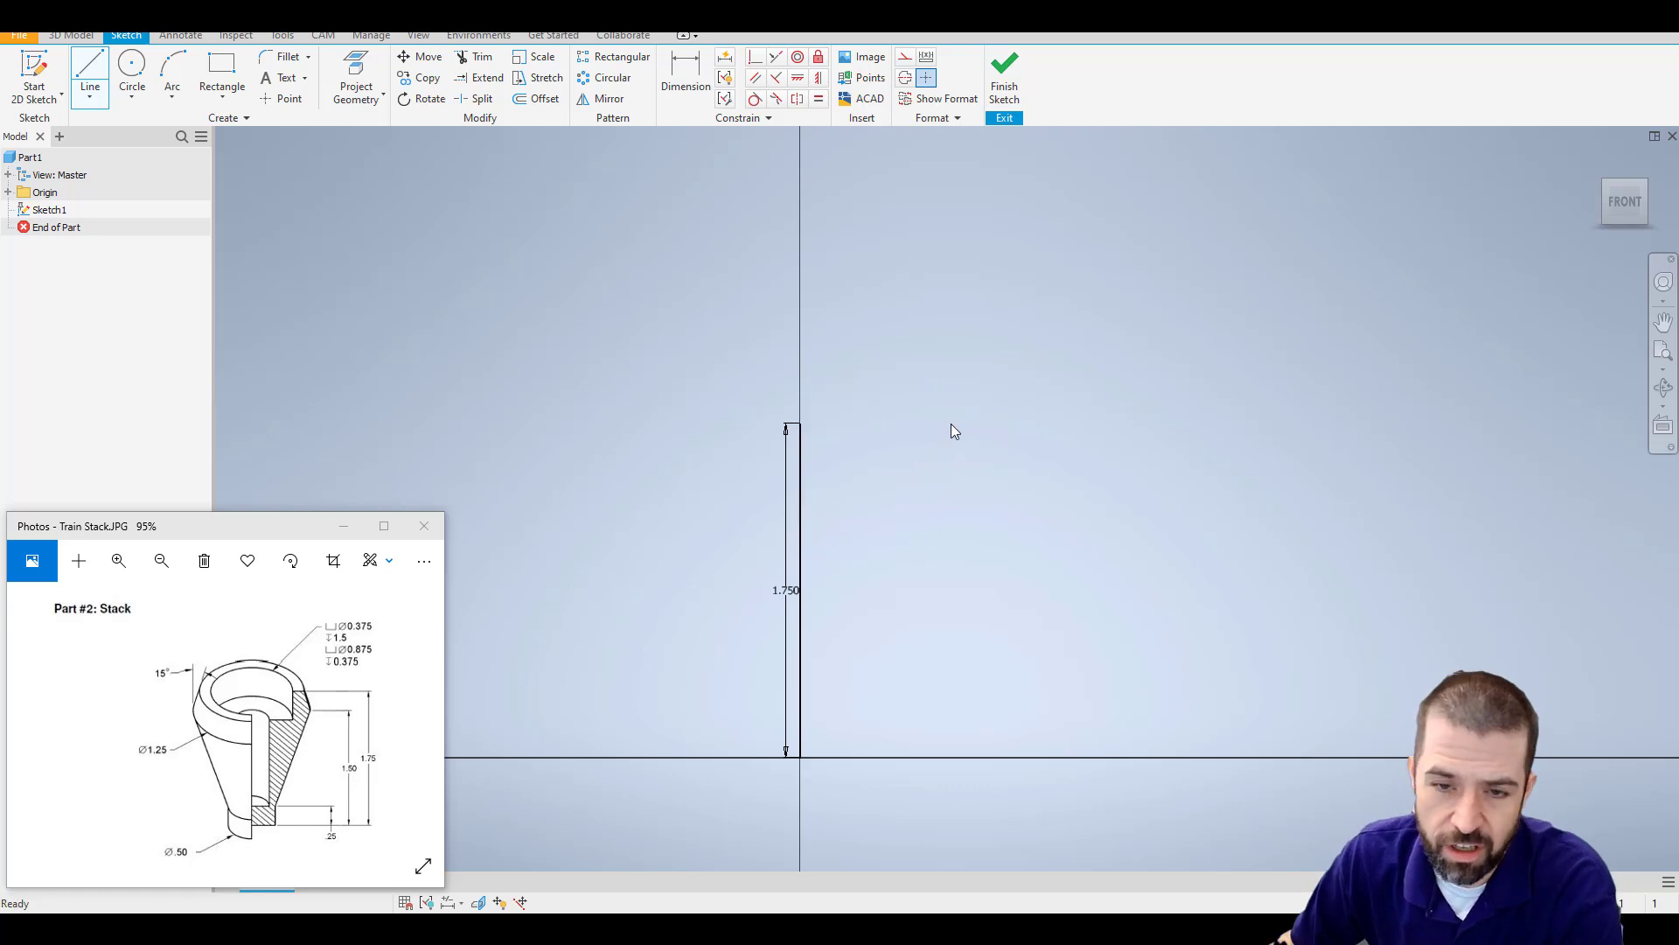
Draw the .25 base, .25 rise, tapered side and short top segment, closing at the 1.75 line's top.
left_click(89, 72)
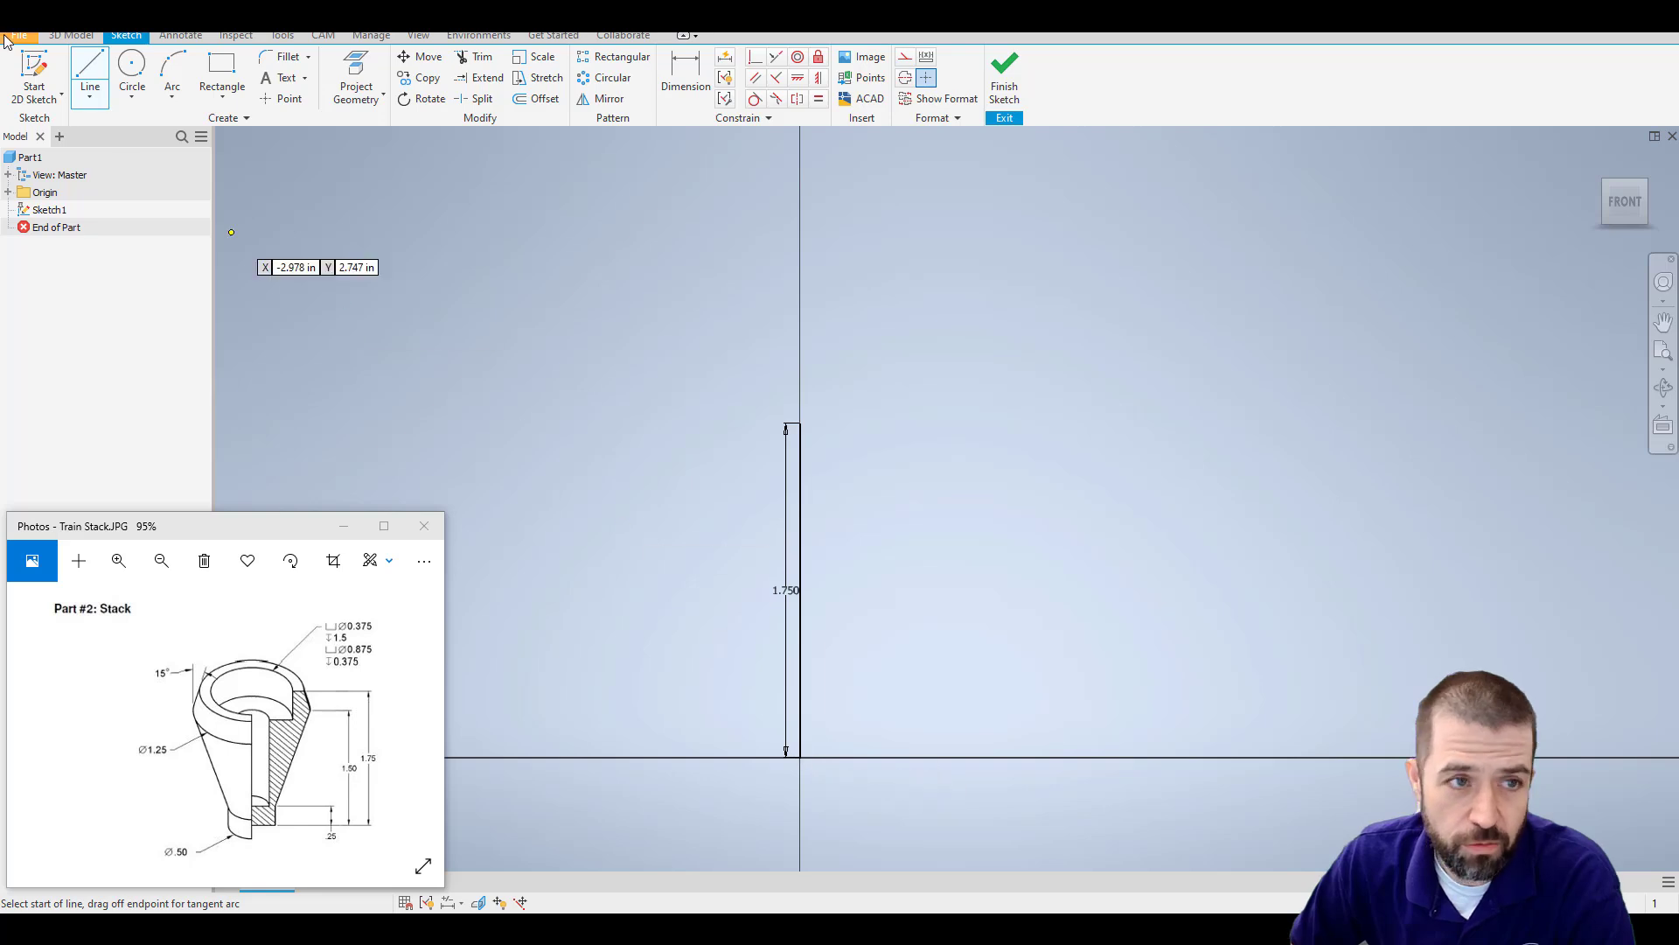
left_click(795, 756)
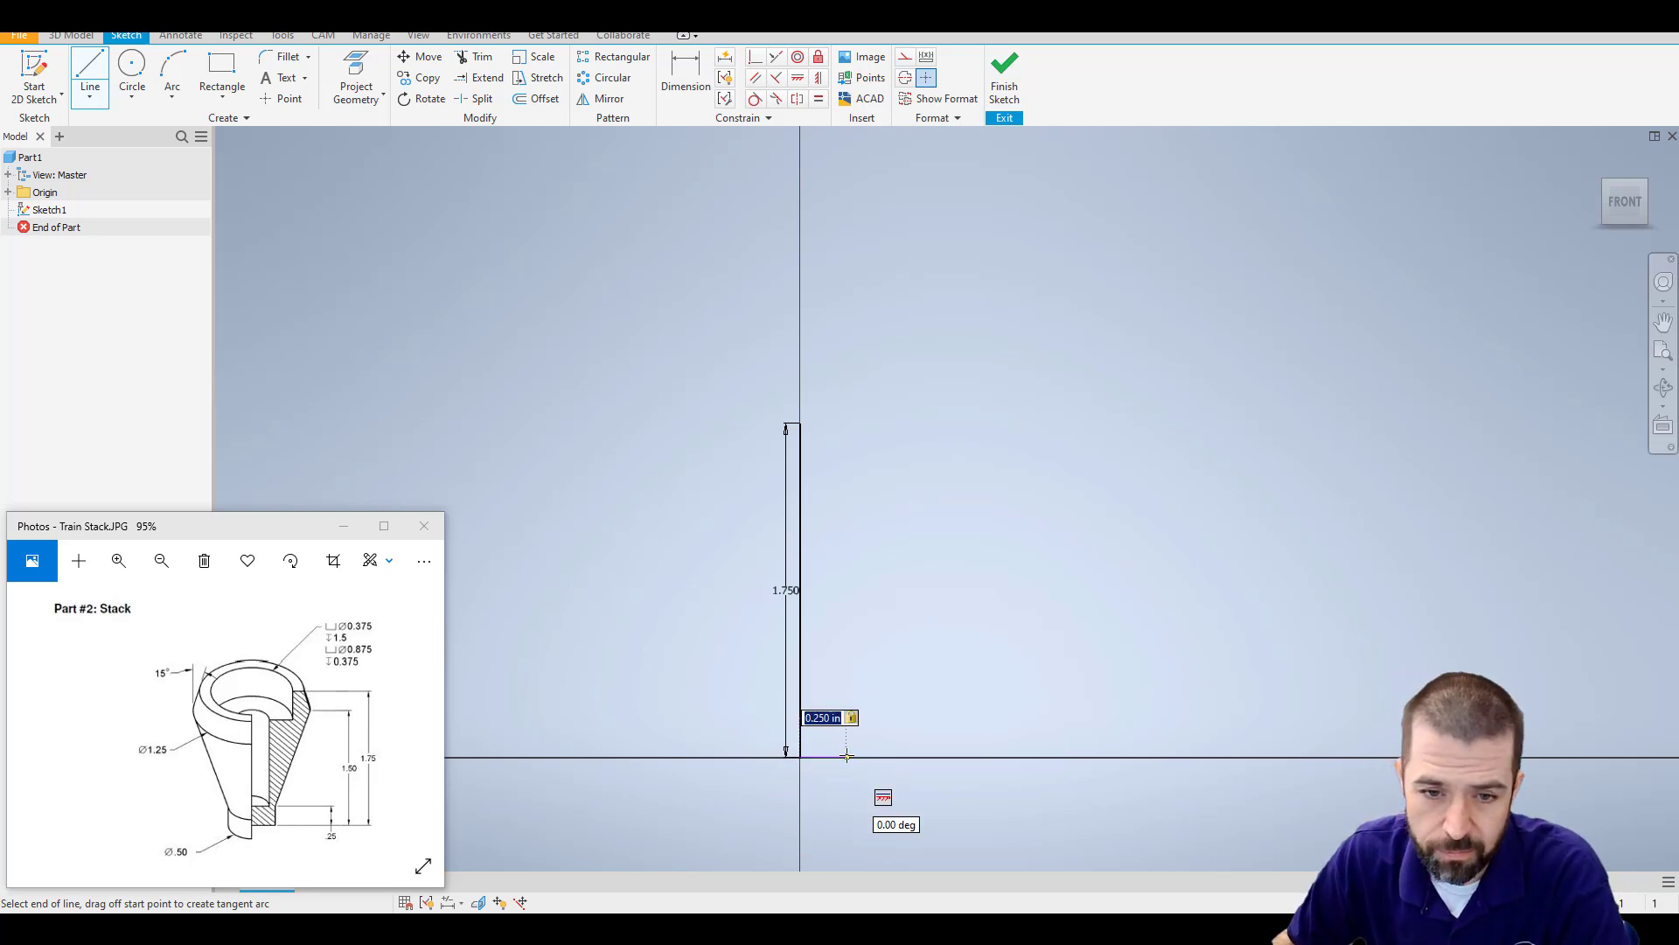
left_click(846, 756)
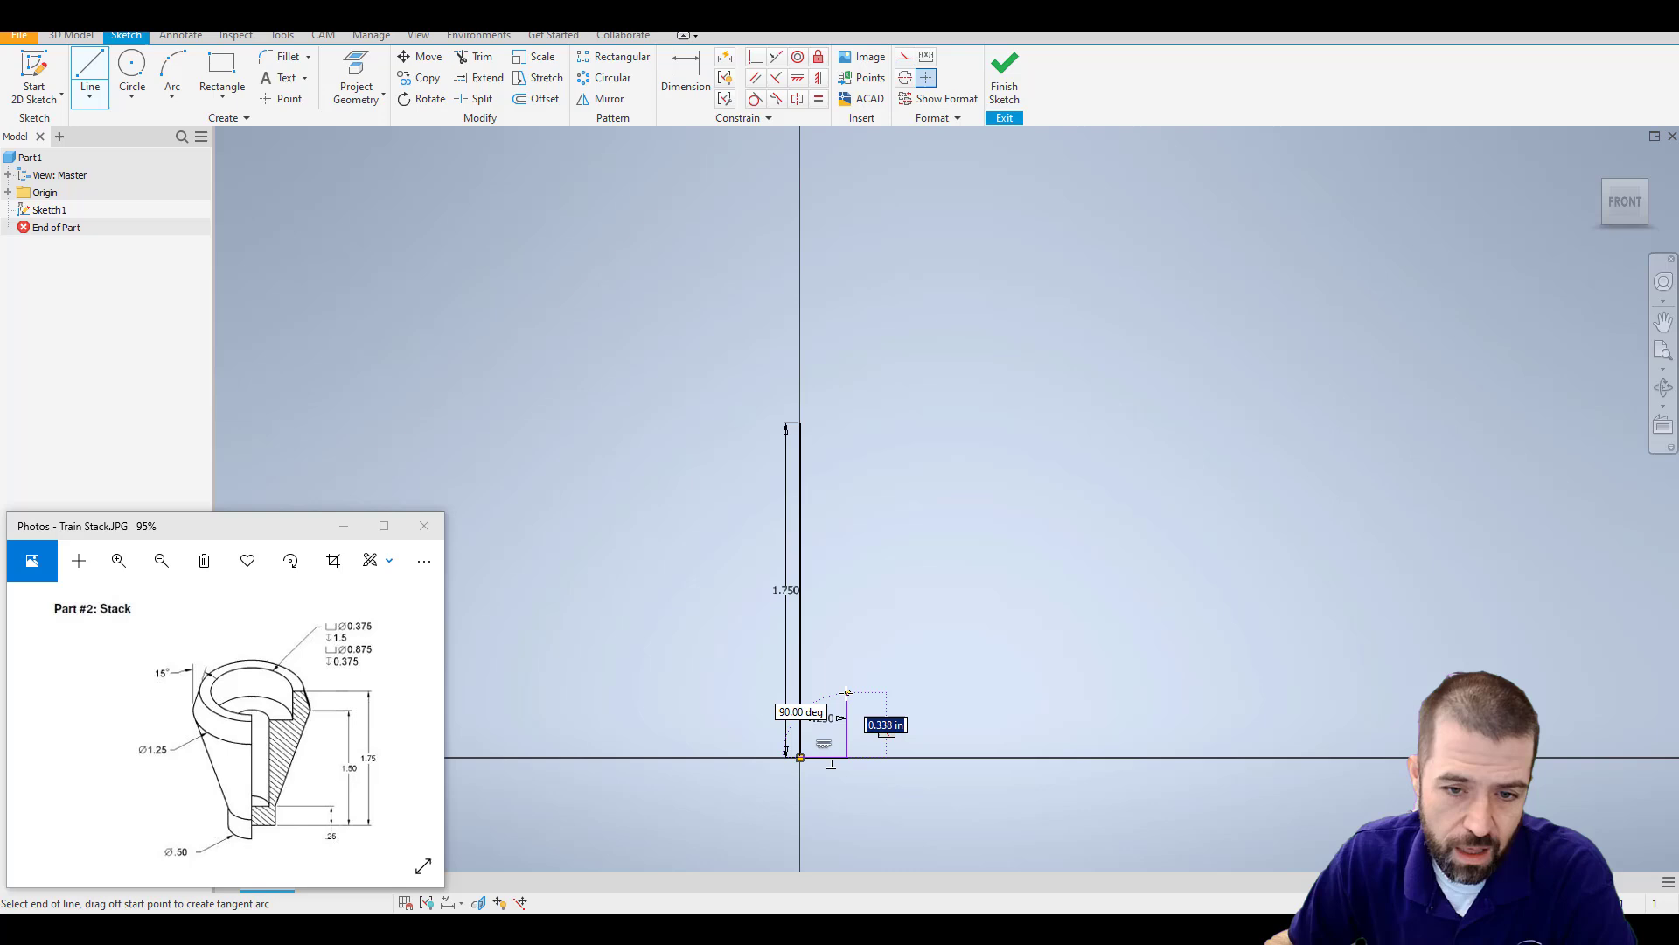
type(".25")
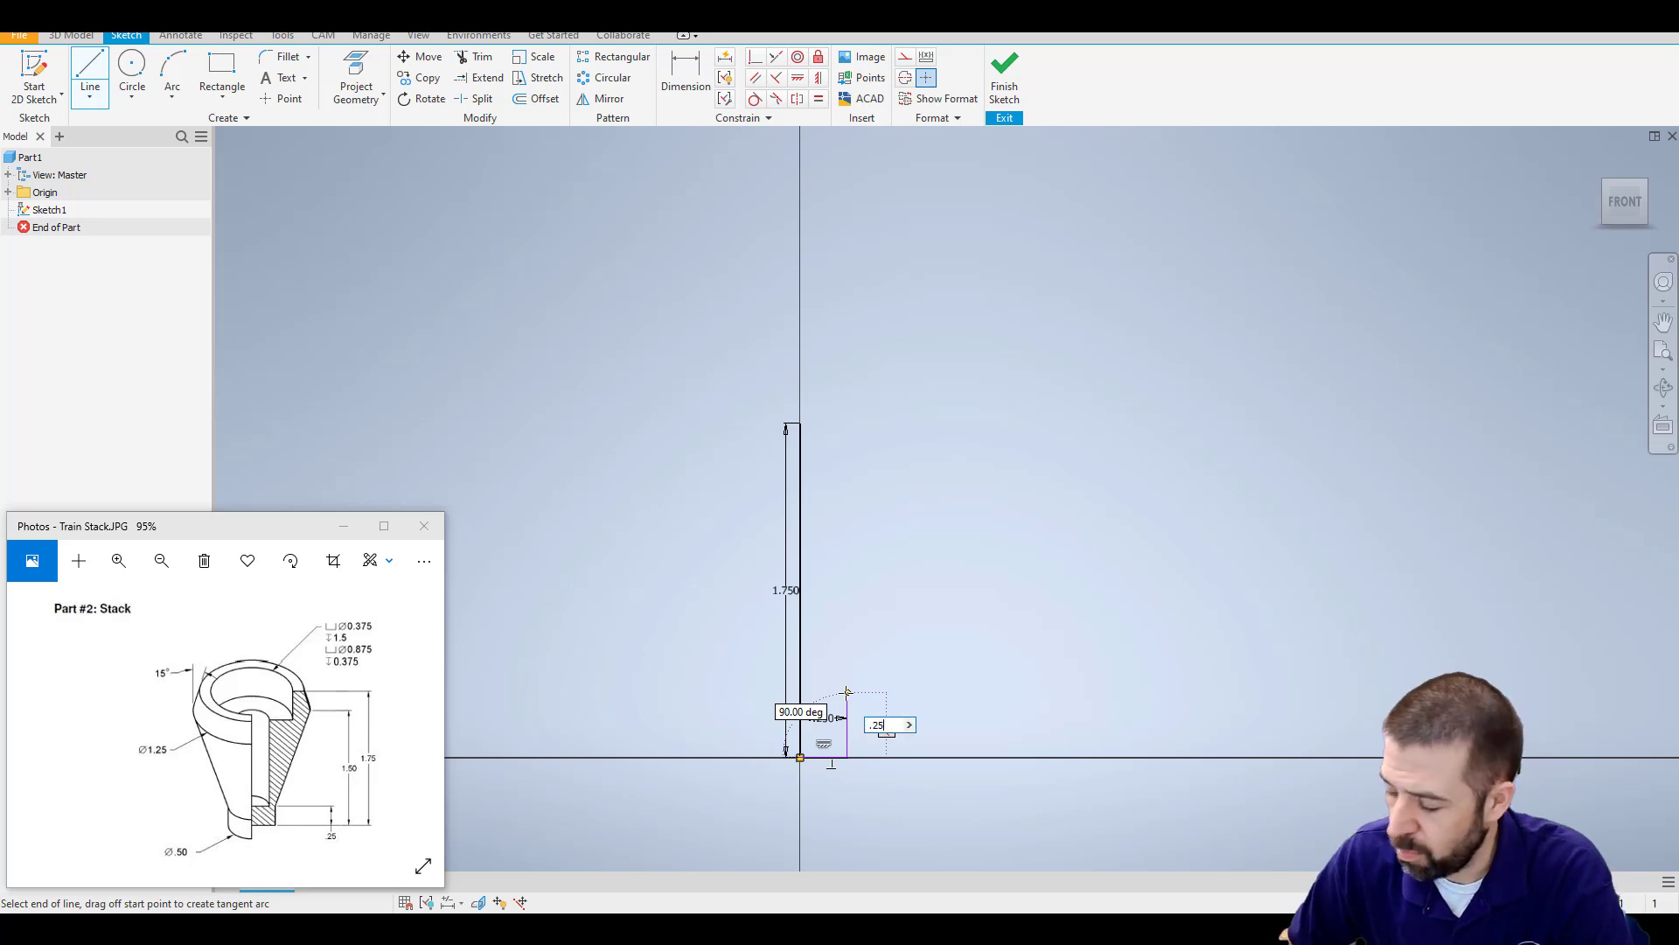
key("Return")
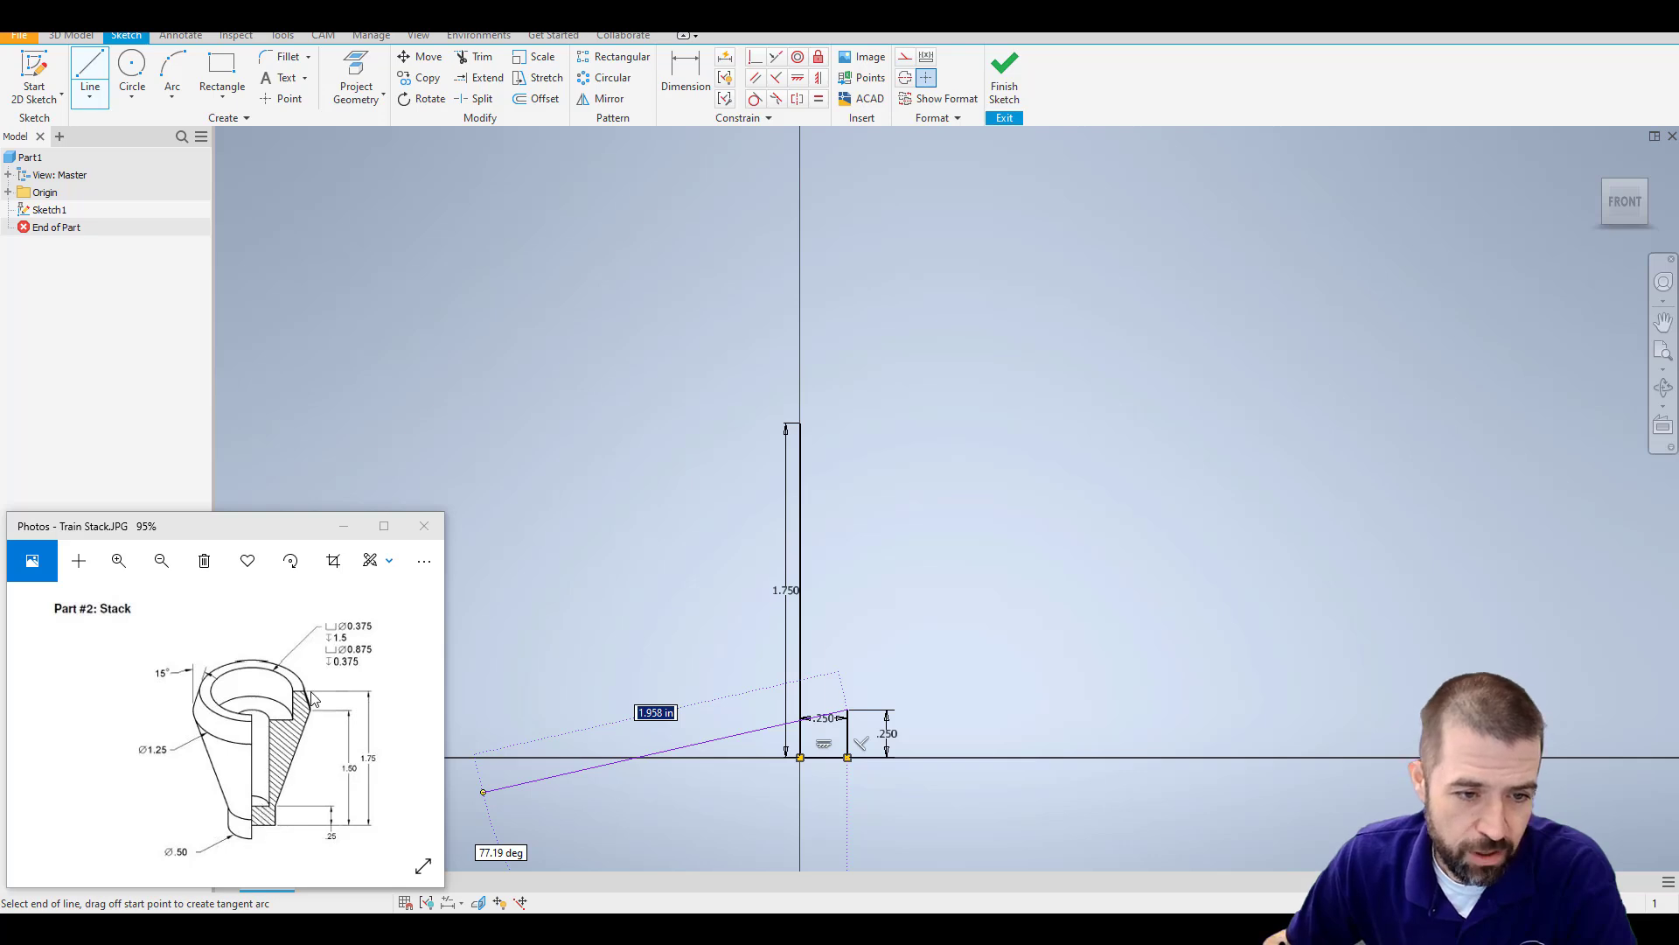
left_click(961, 481)
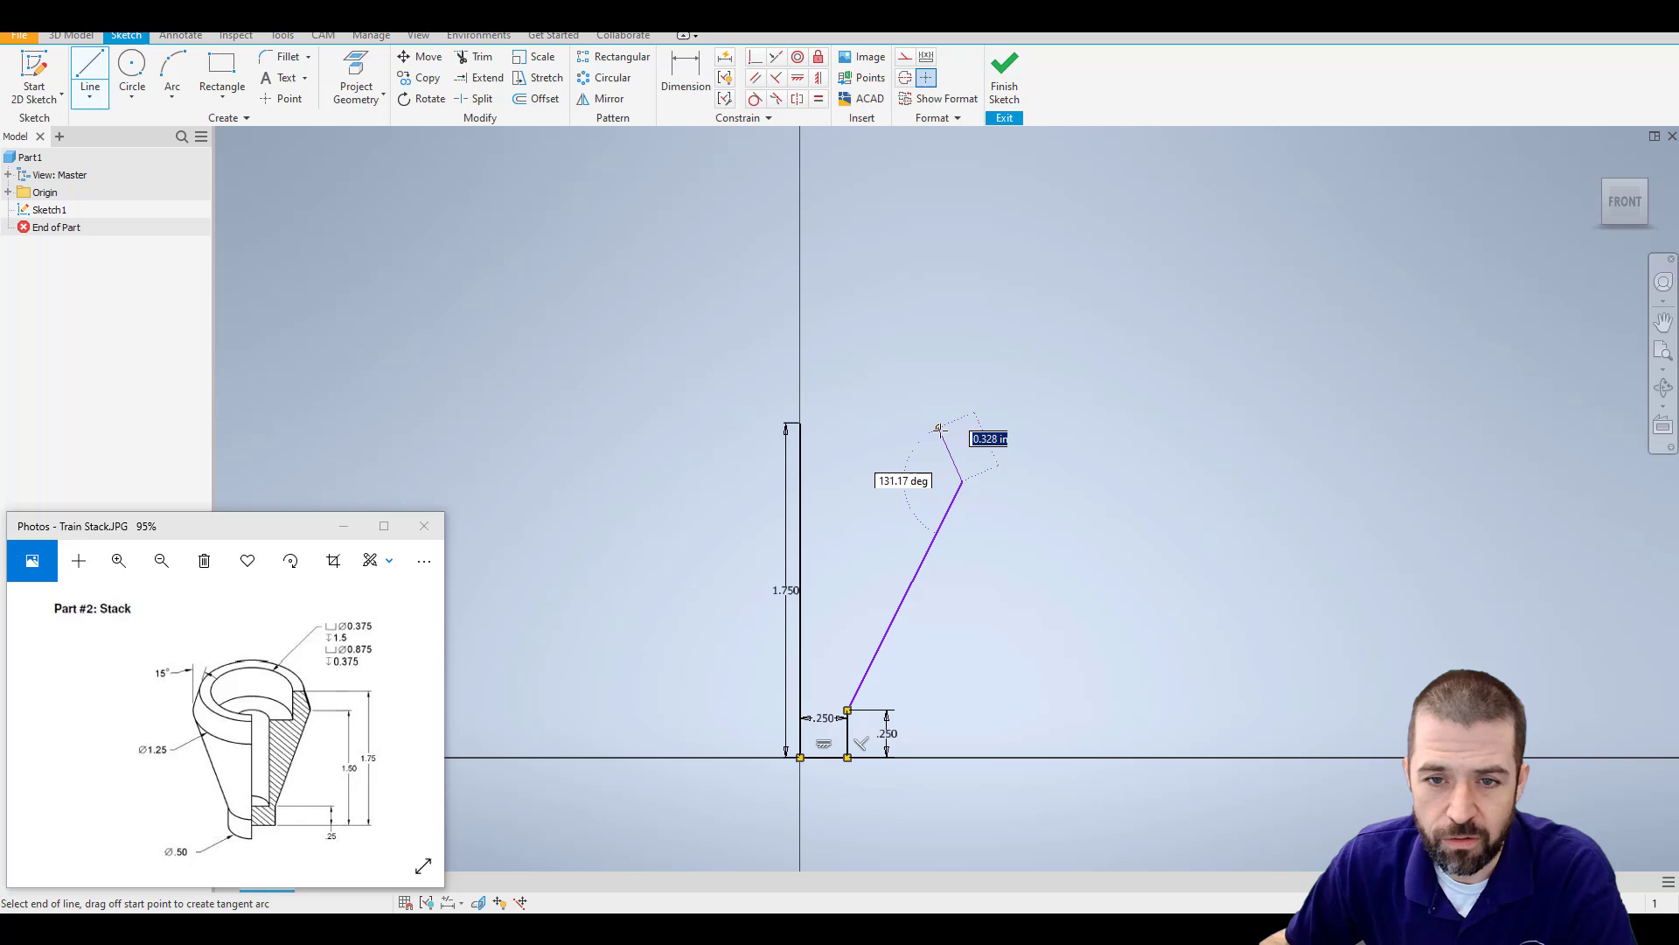
left_click(940, 423)
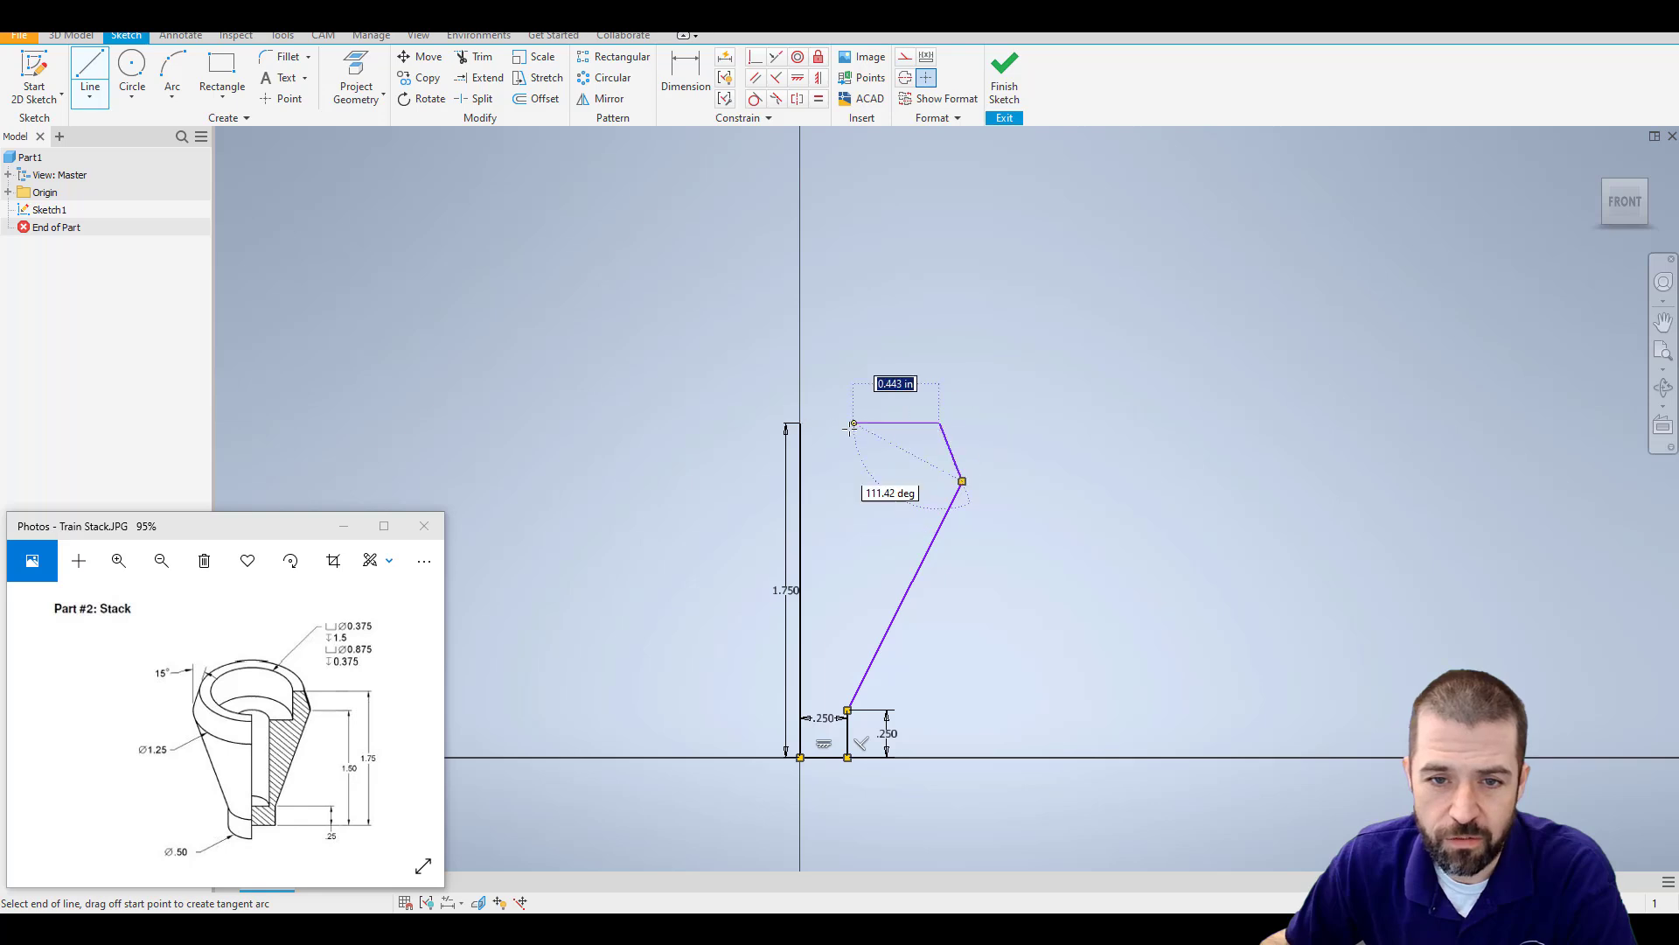
left_click(800, 424)
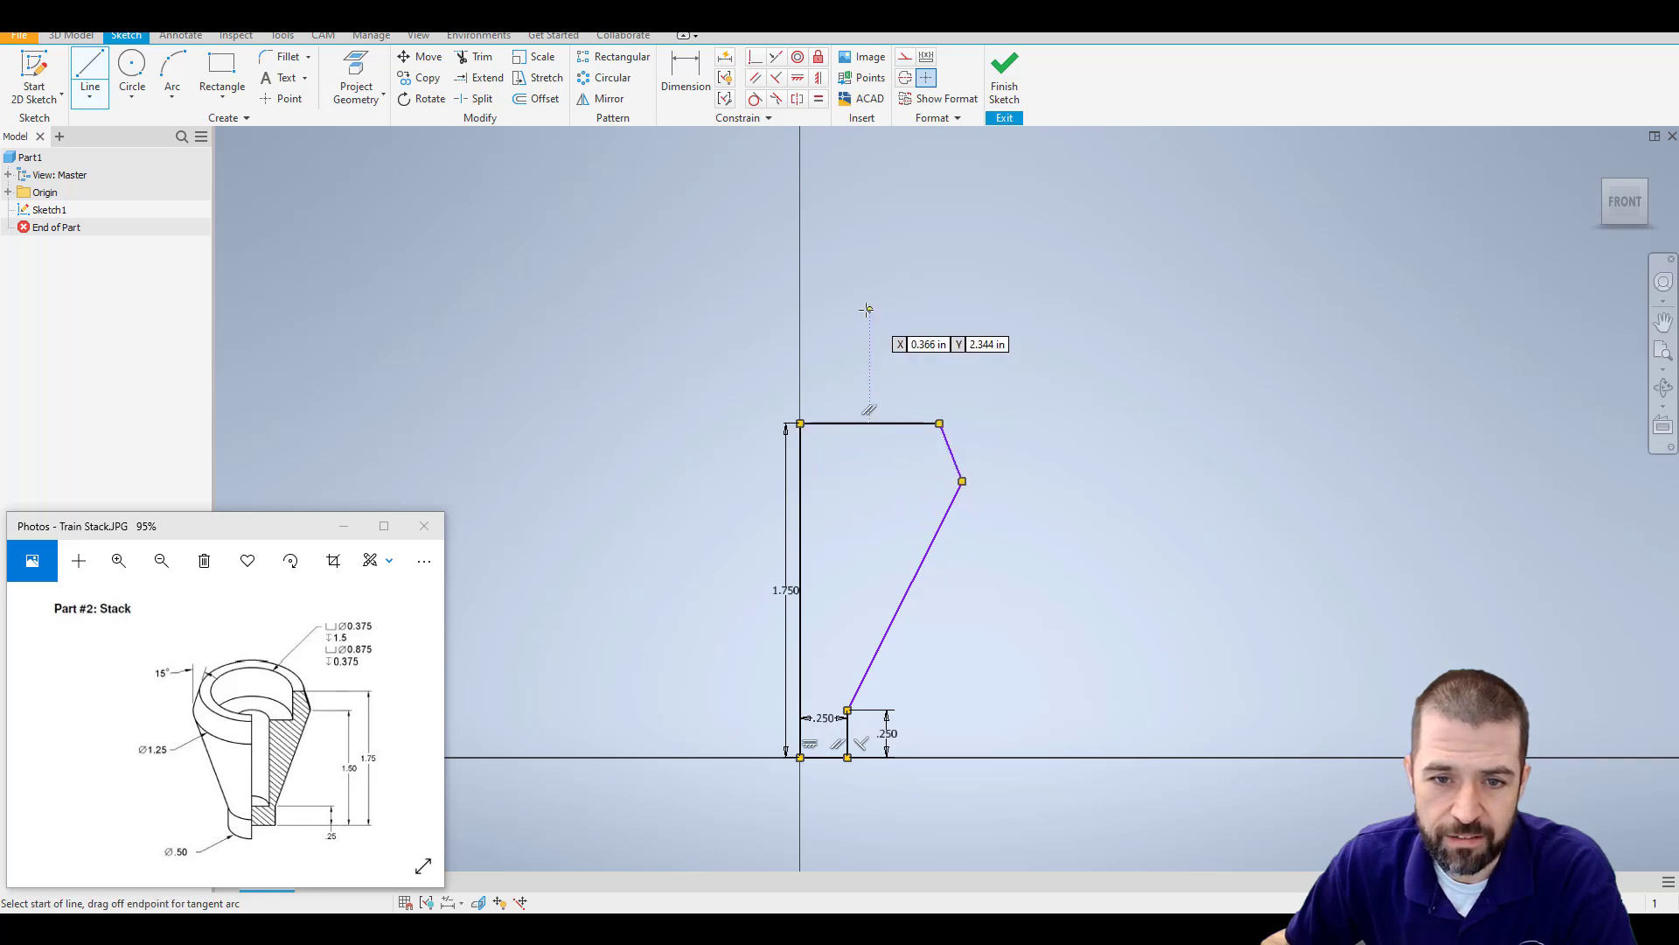
Work out the top radius by dividing 1.25 by 2 in the calculator.
left_click(687, 81)
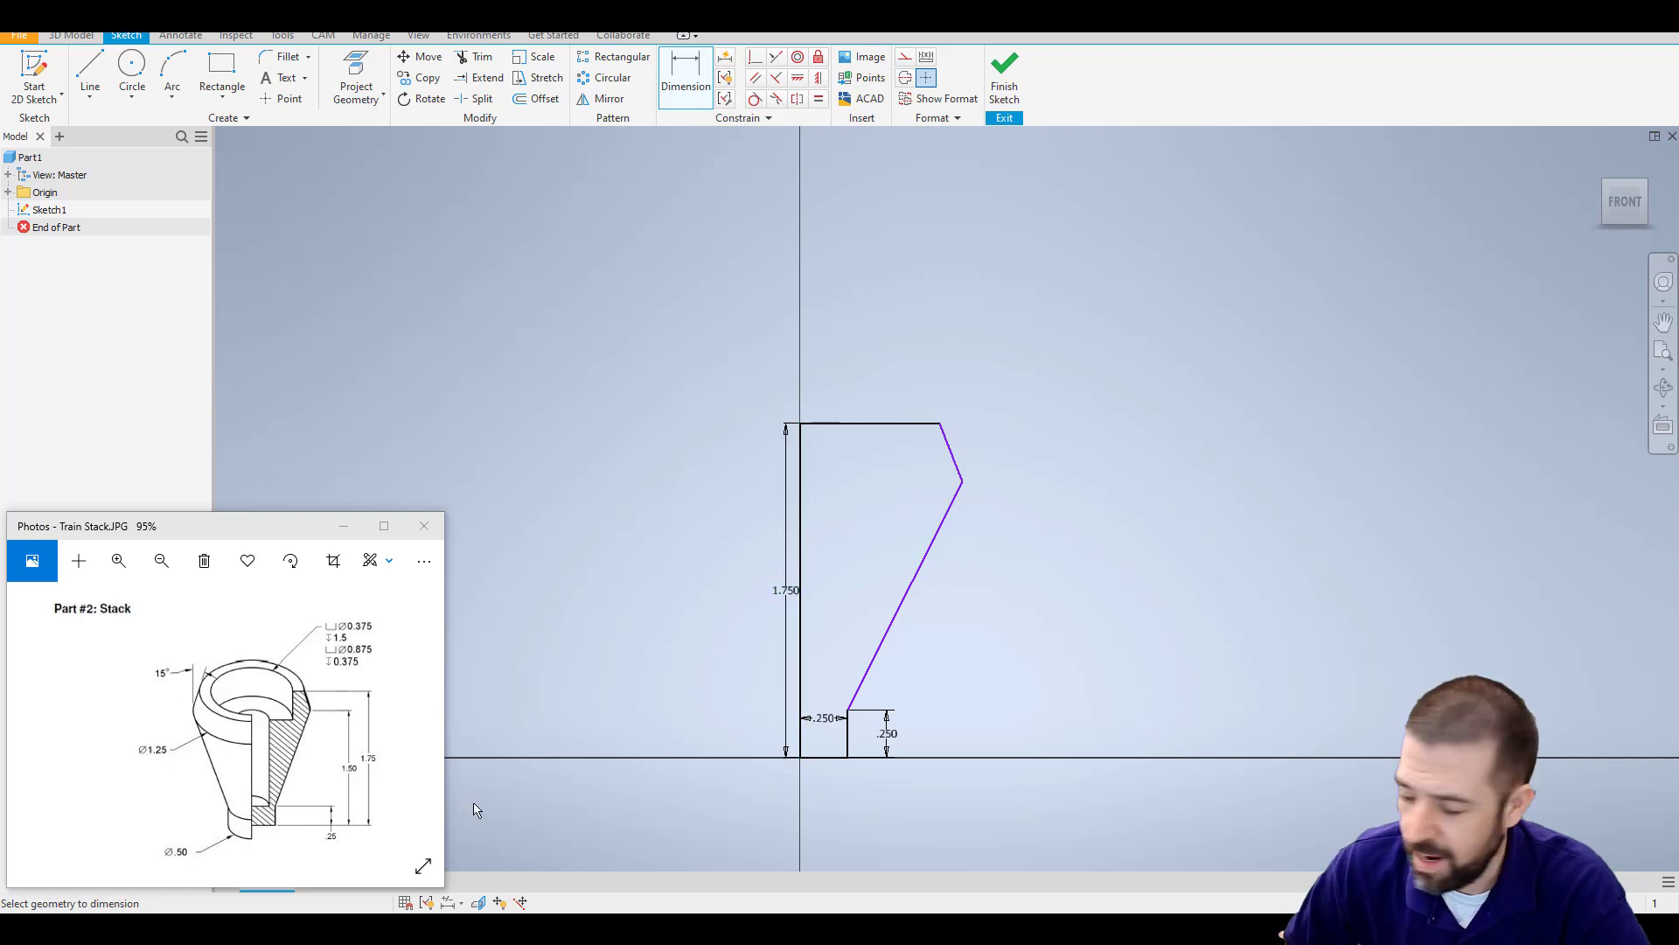
key("XF86Calculator")
left_click(1151, 707)
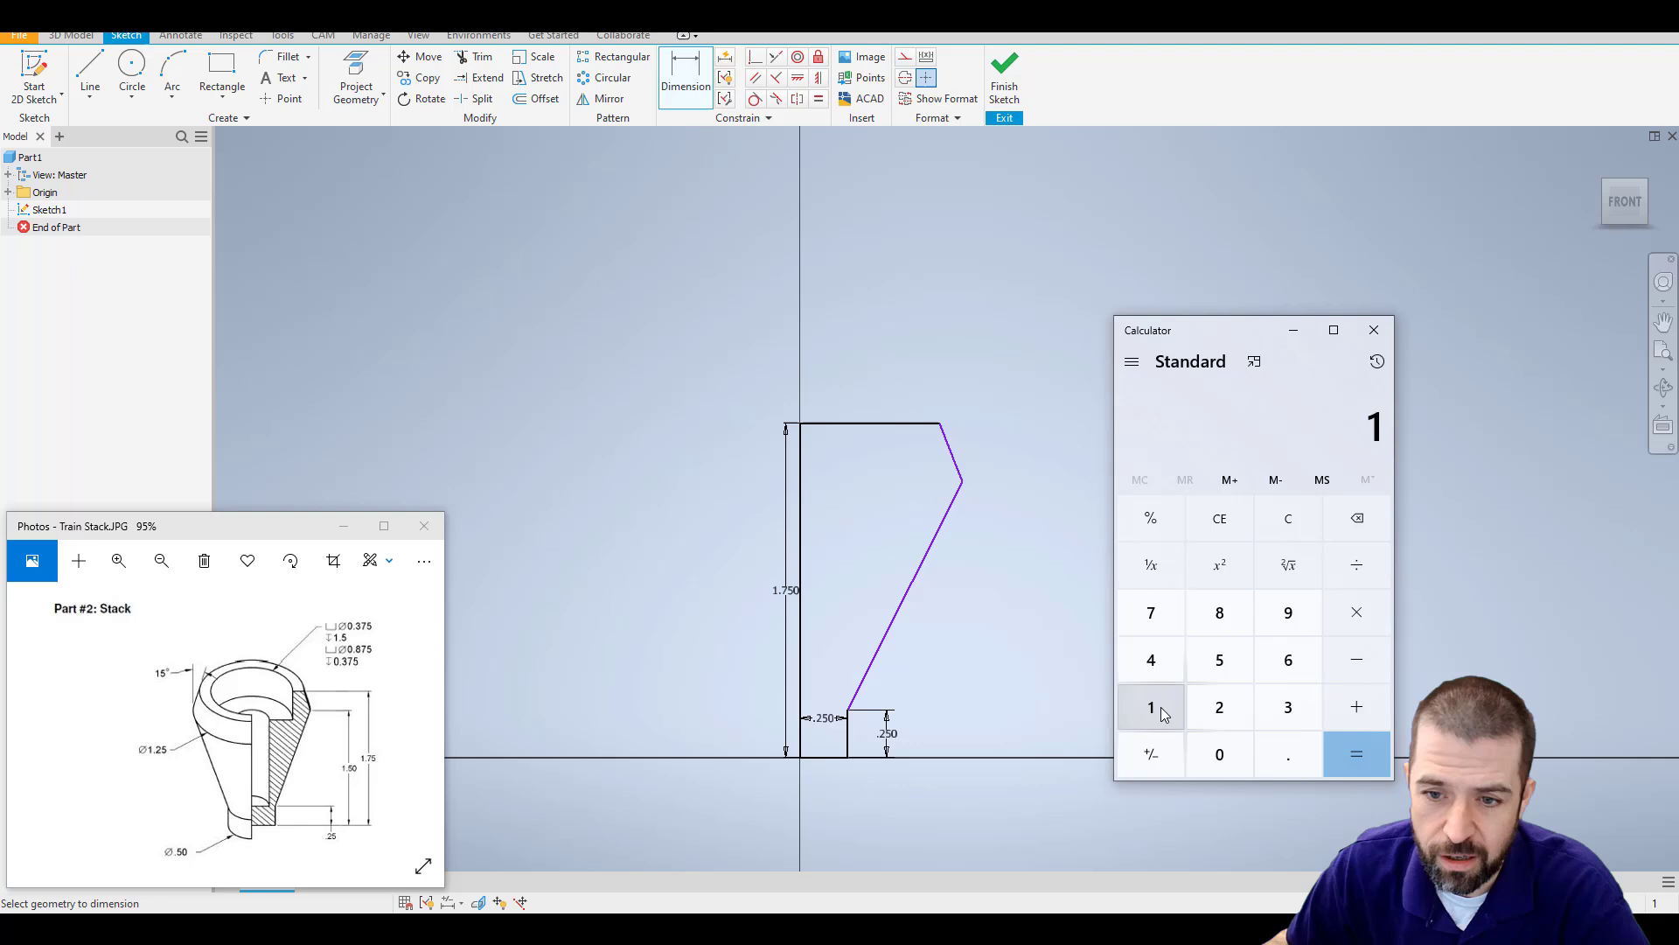
left_click(1294, 773)
left_click(1219, 707)
left_click(1219, 660)
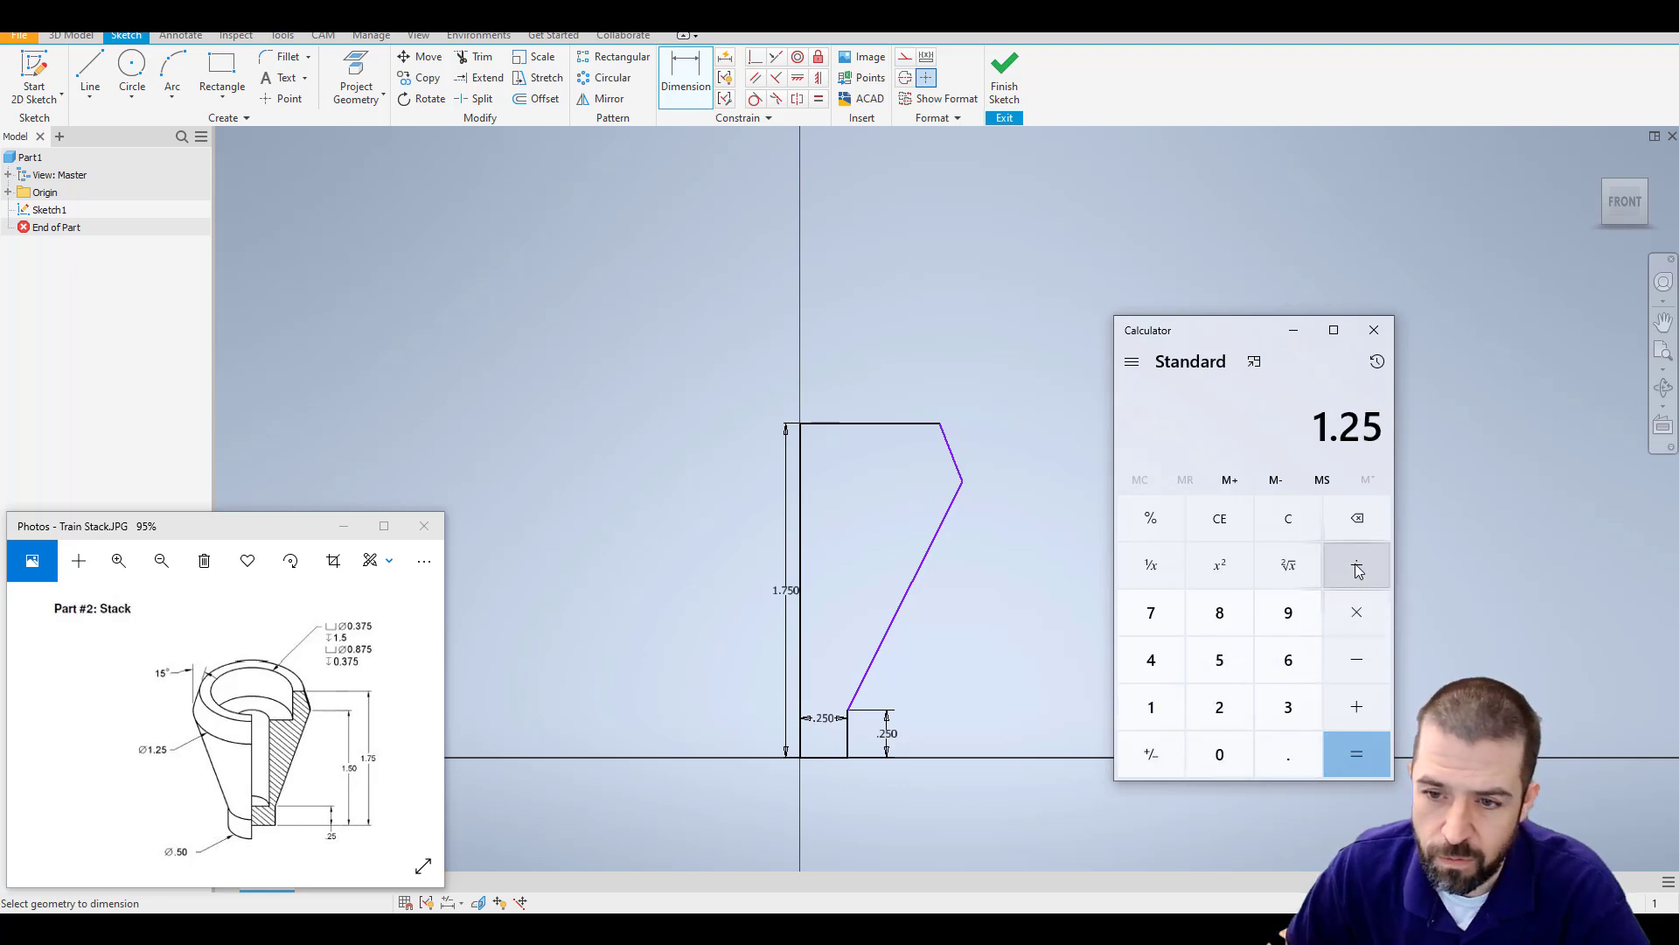
left_click(1356, 564)
left_click(1219, 707)
left_click(1357, 754)
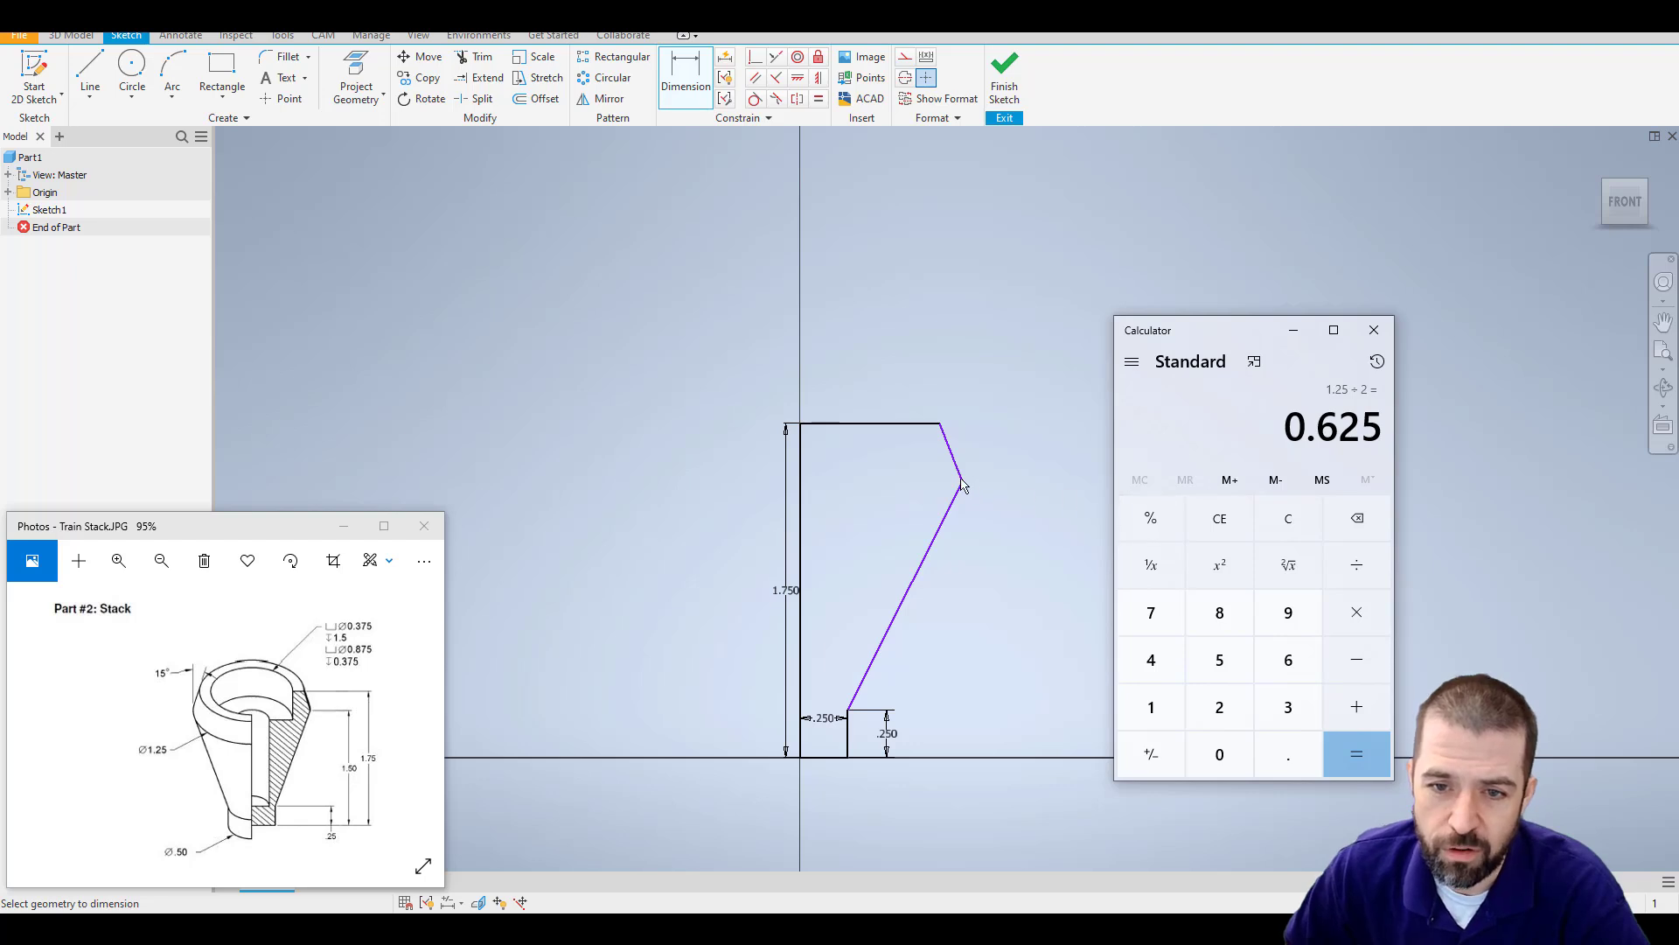
Dimension the profile's top width from the left line to .625.
left_click(901, 488)
left_click(800, 486)
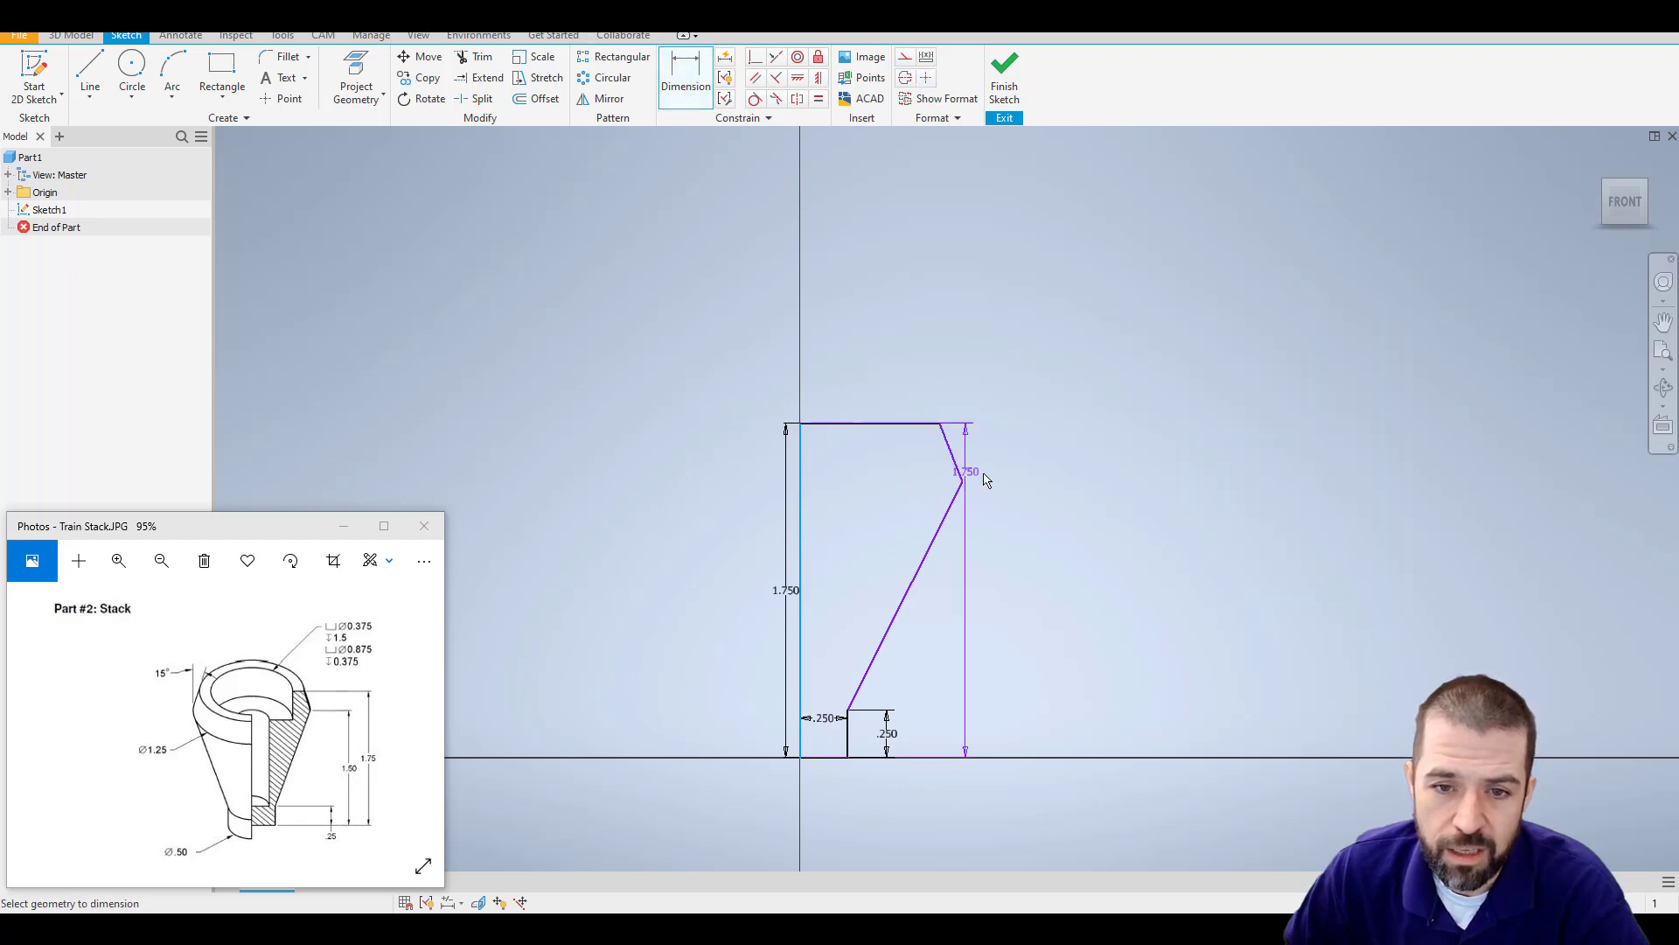
left_click(962, 480)
left_click(880, 383)
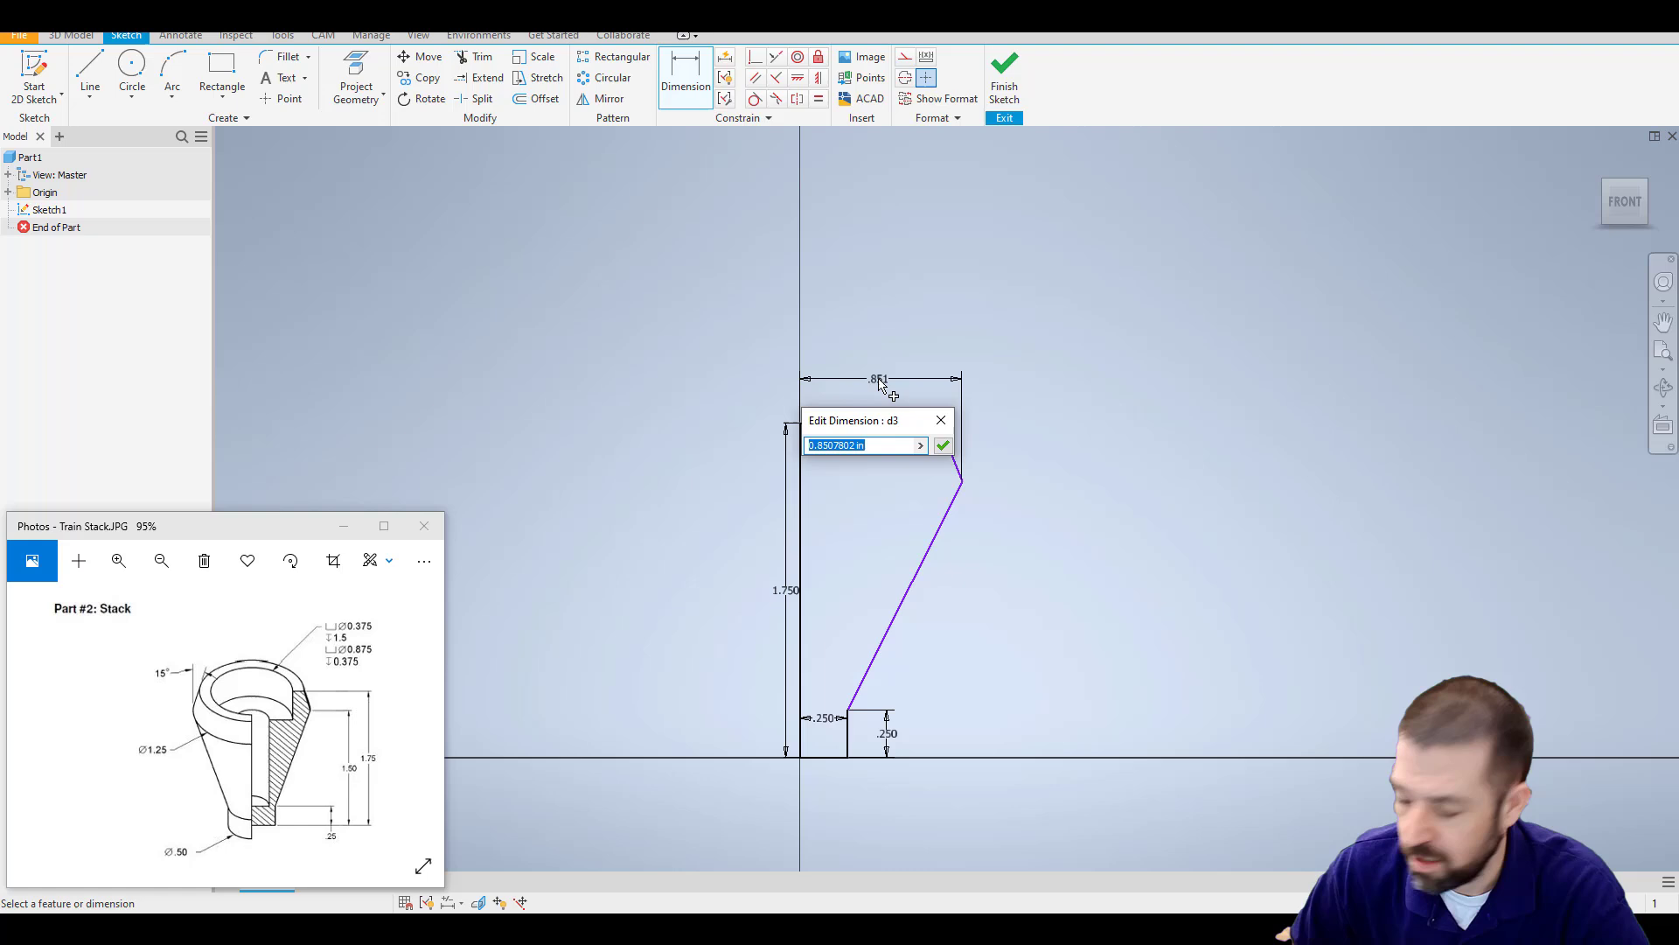
type(".625")
key("Return")
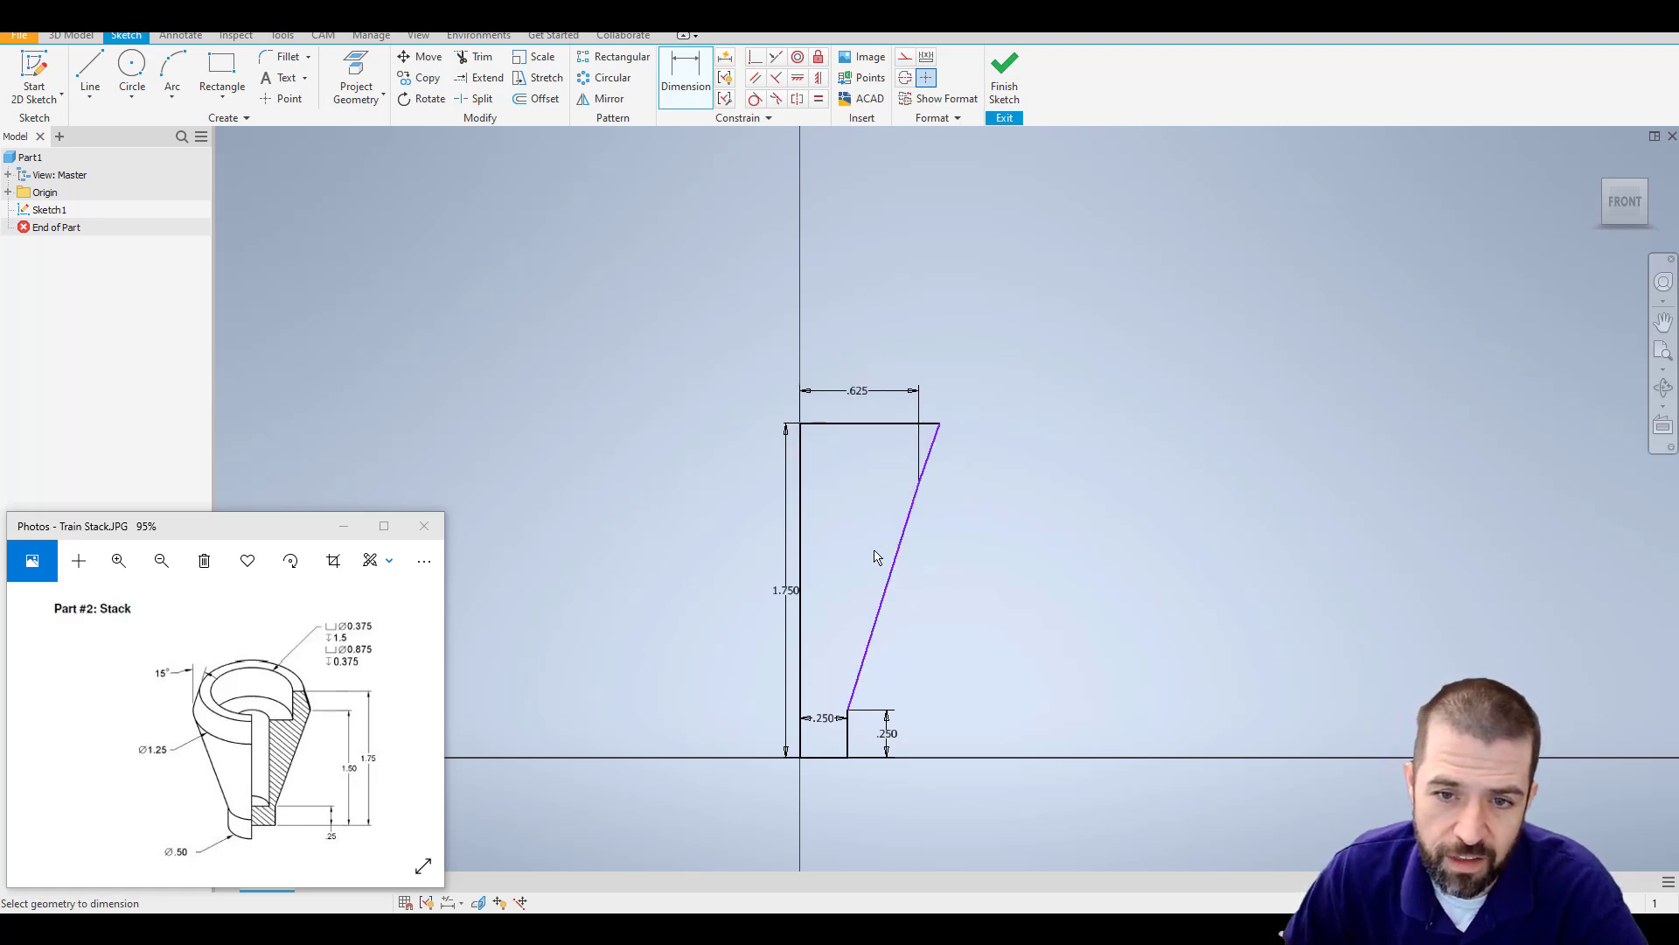
End dimensioning and drag the taper's kinked corner point into place.
right_click(1019, 463)
left_click(983, 440)
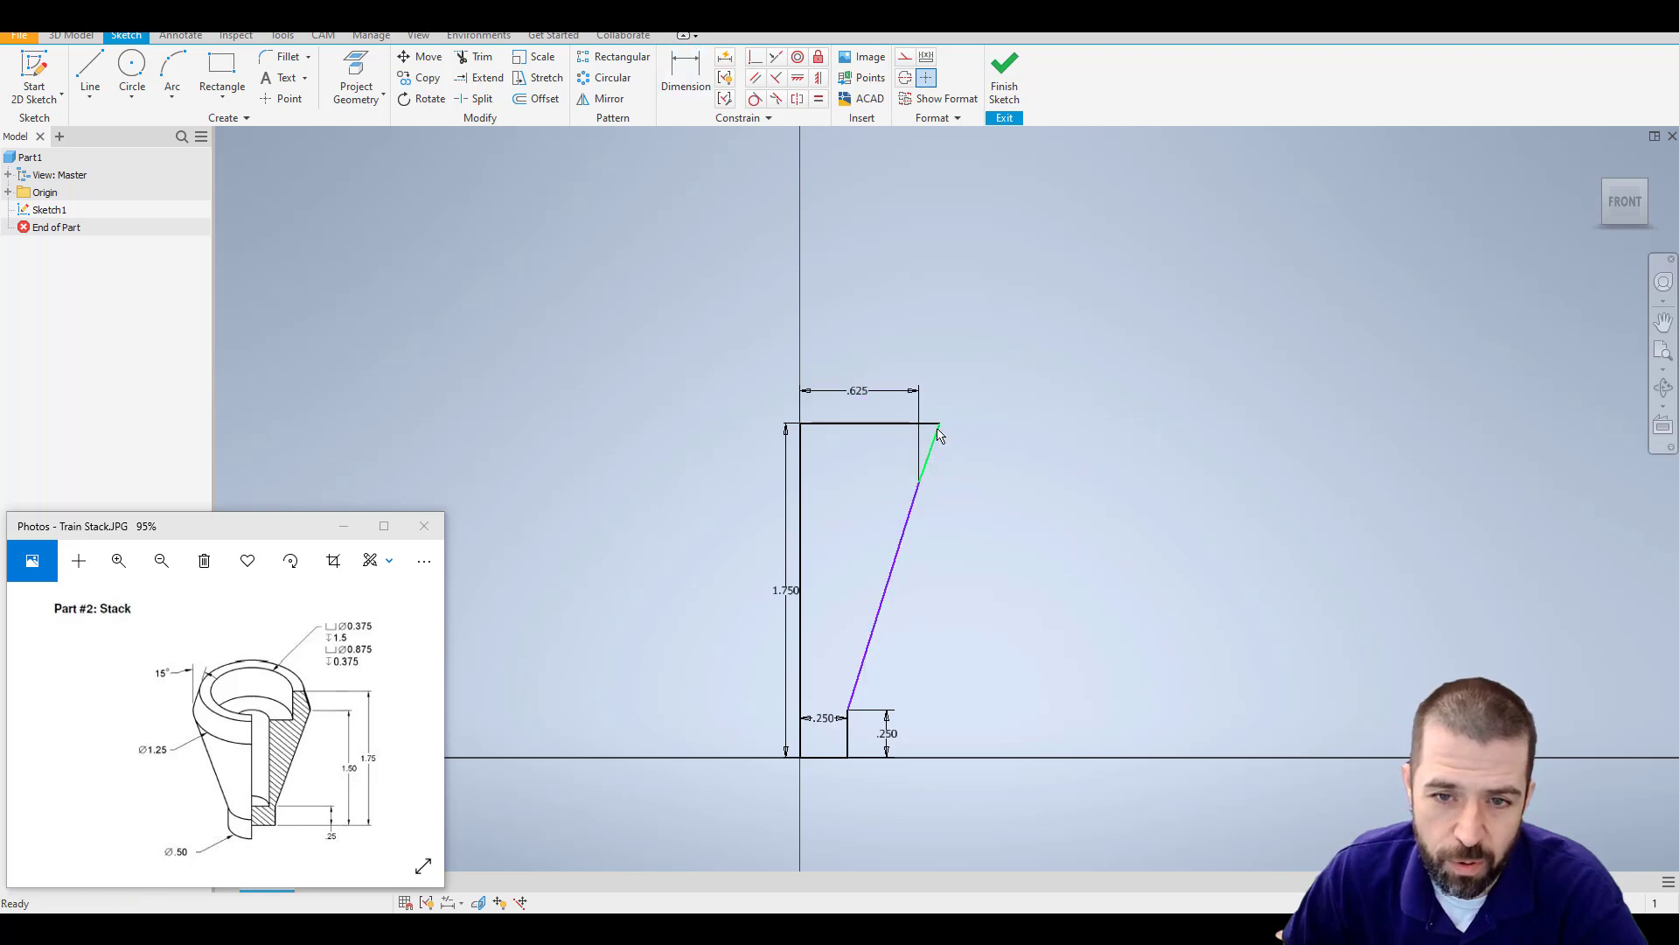
left_click_drag(939, 427, 884, 424)
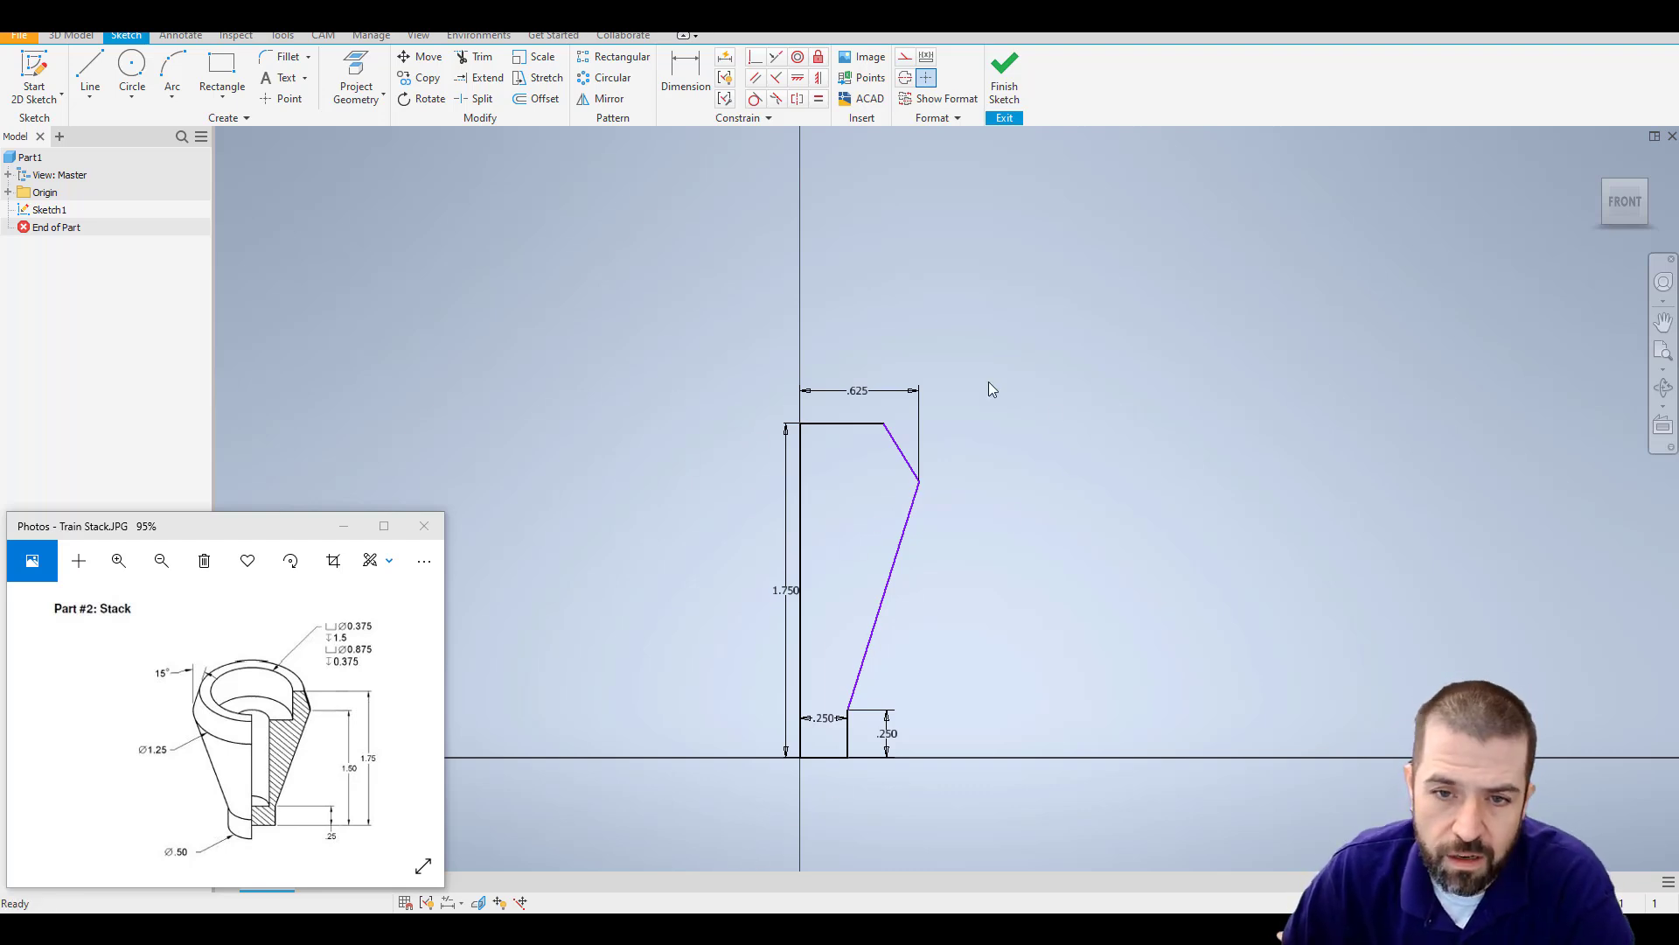
Dimension the shoulder vertex 1.5 in above the base line.
left_click(686, 70)
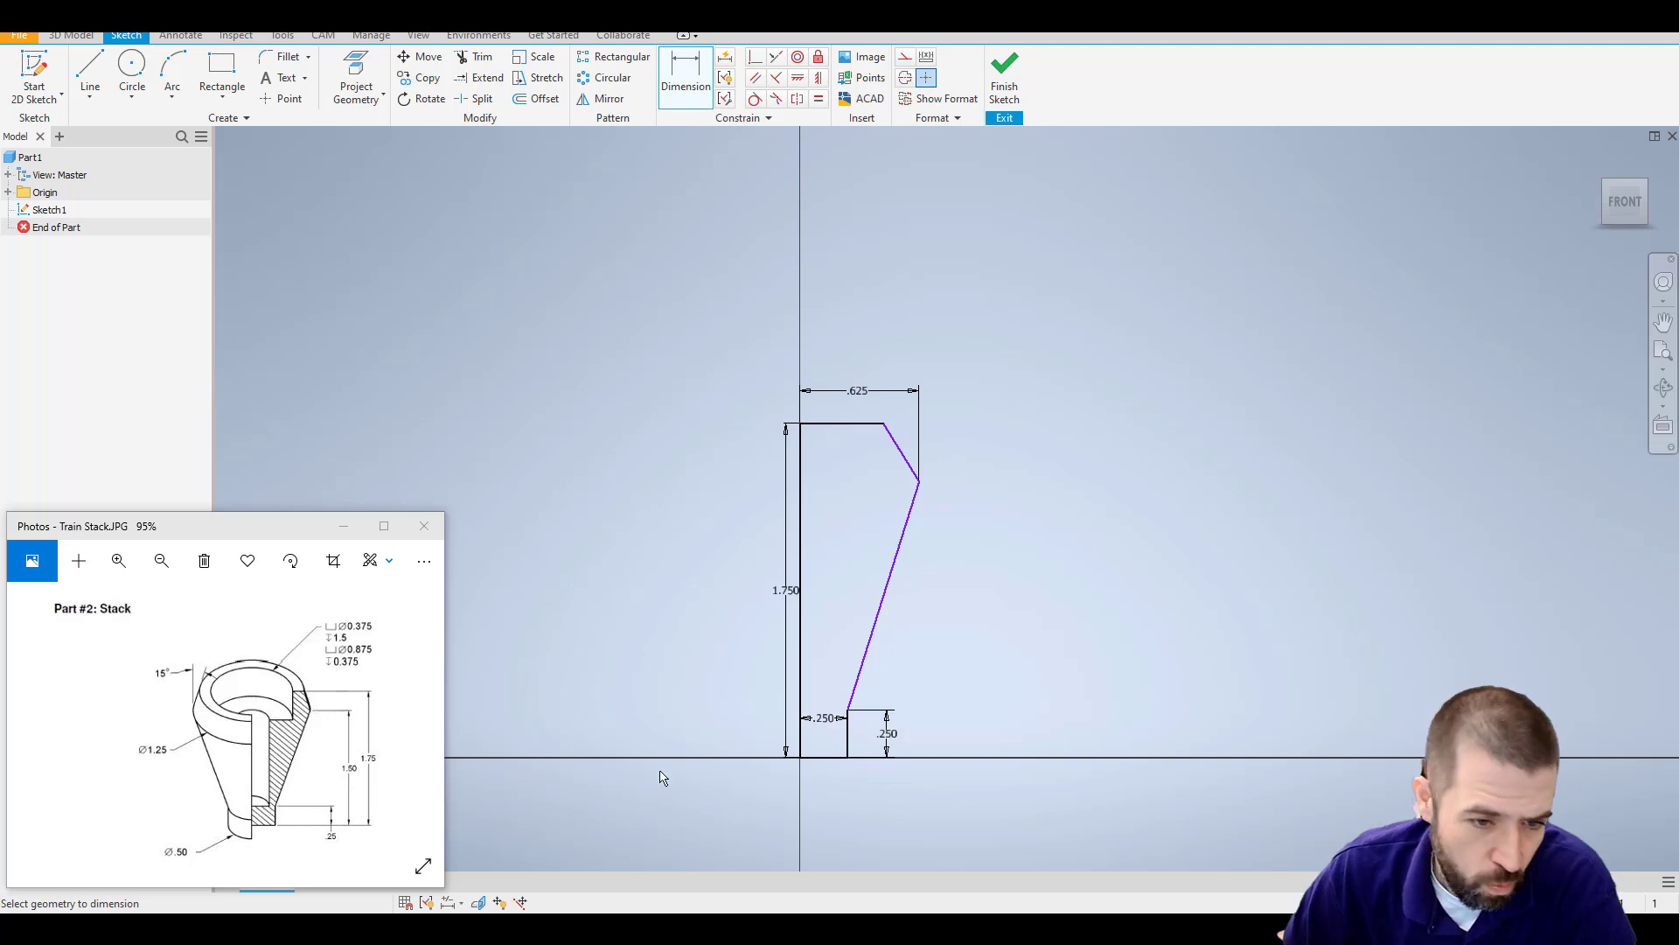
left_click(826, 758)
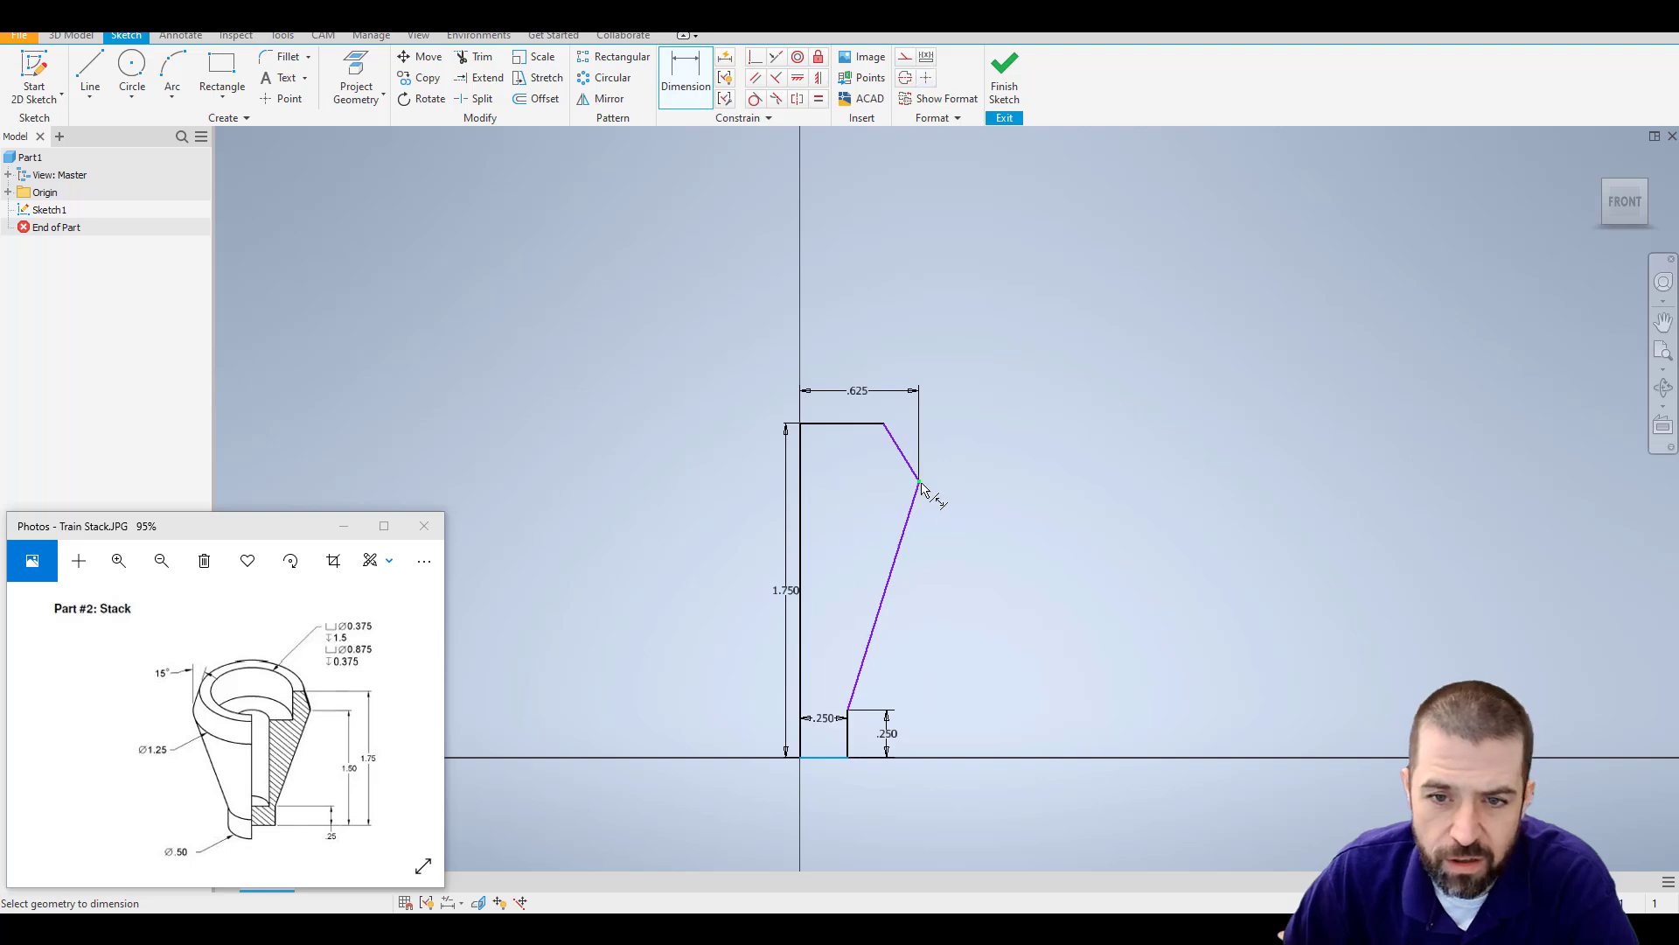
left_click(918, 481)
left_click(1034, 529)
type("1.")
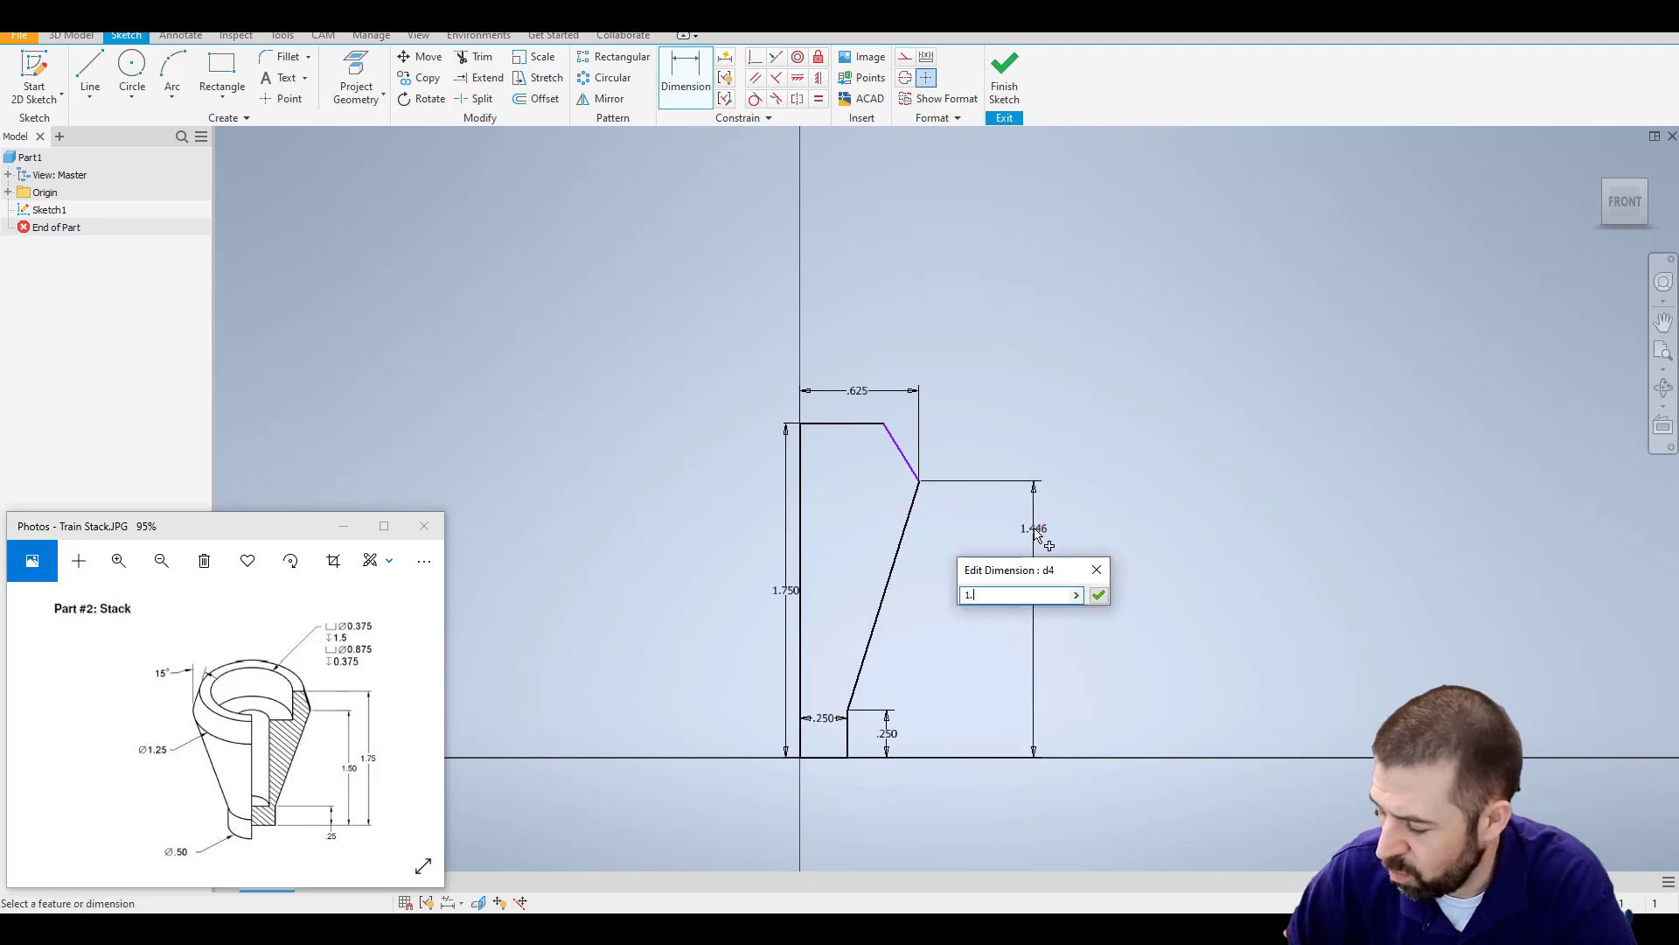
type("5")
key("Return")
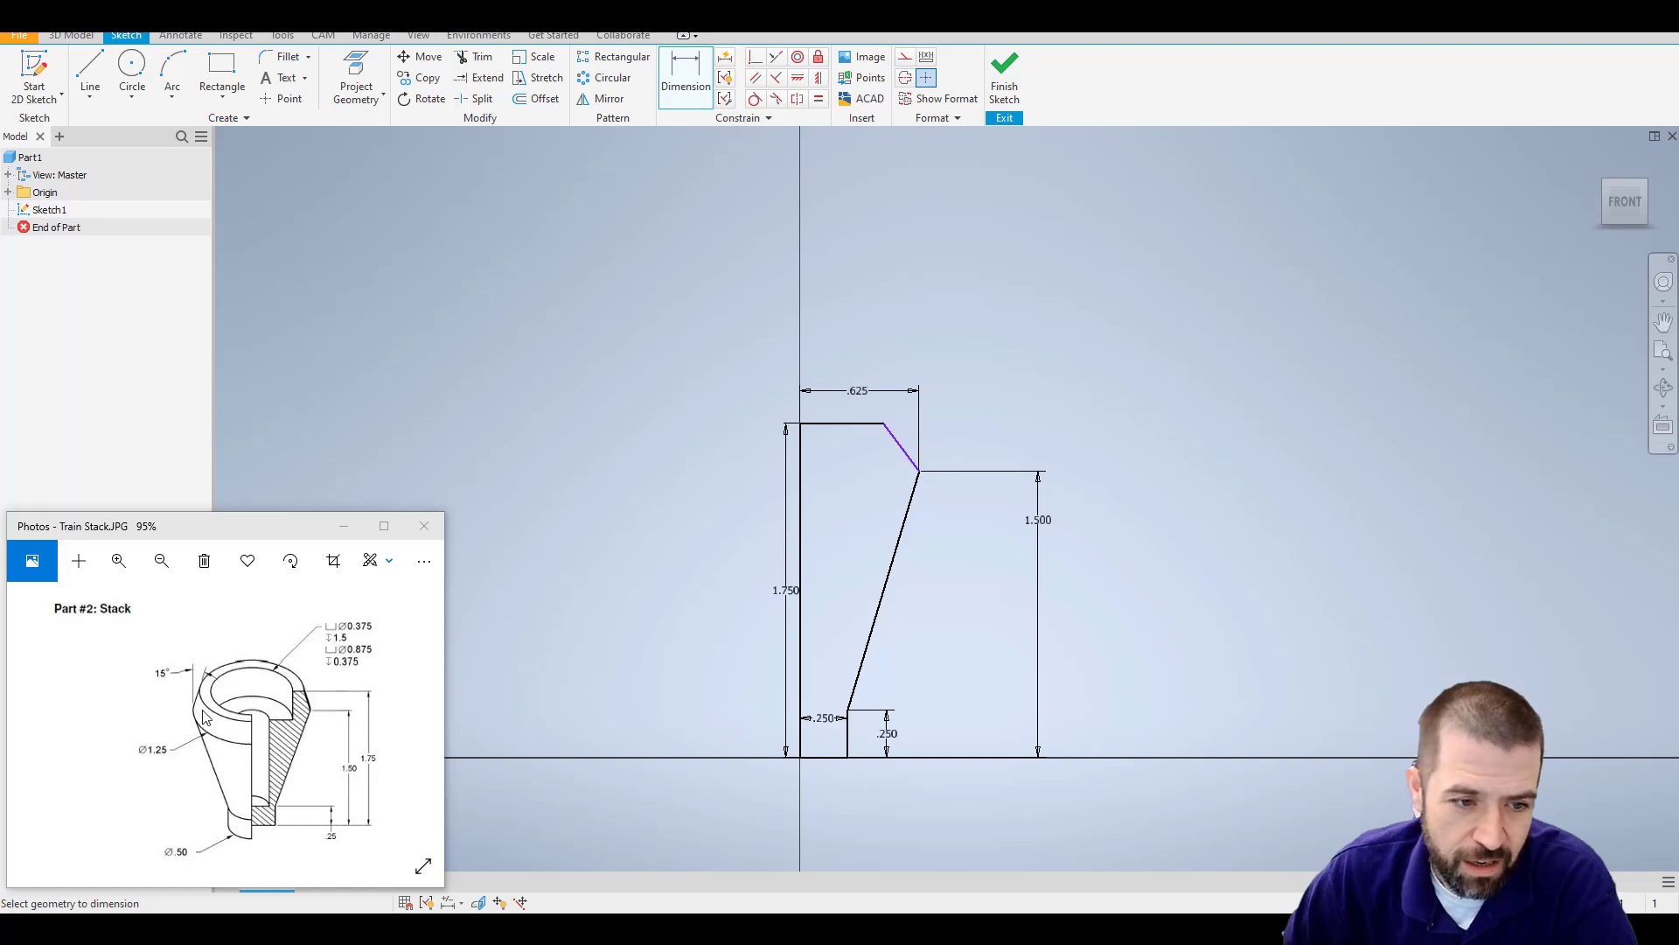
Draw a vertical reference line from the shoulder vertex and dimension the chamfer at 15° to it.
left_click(90, 77)
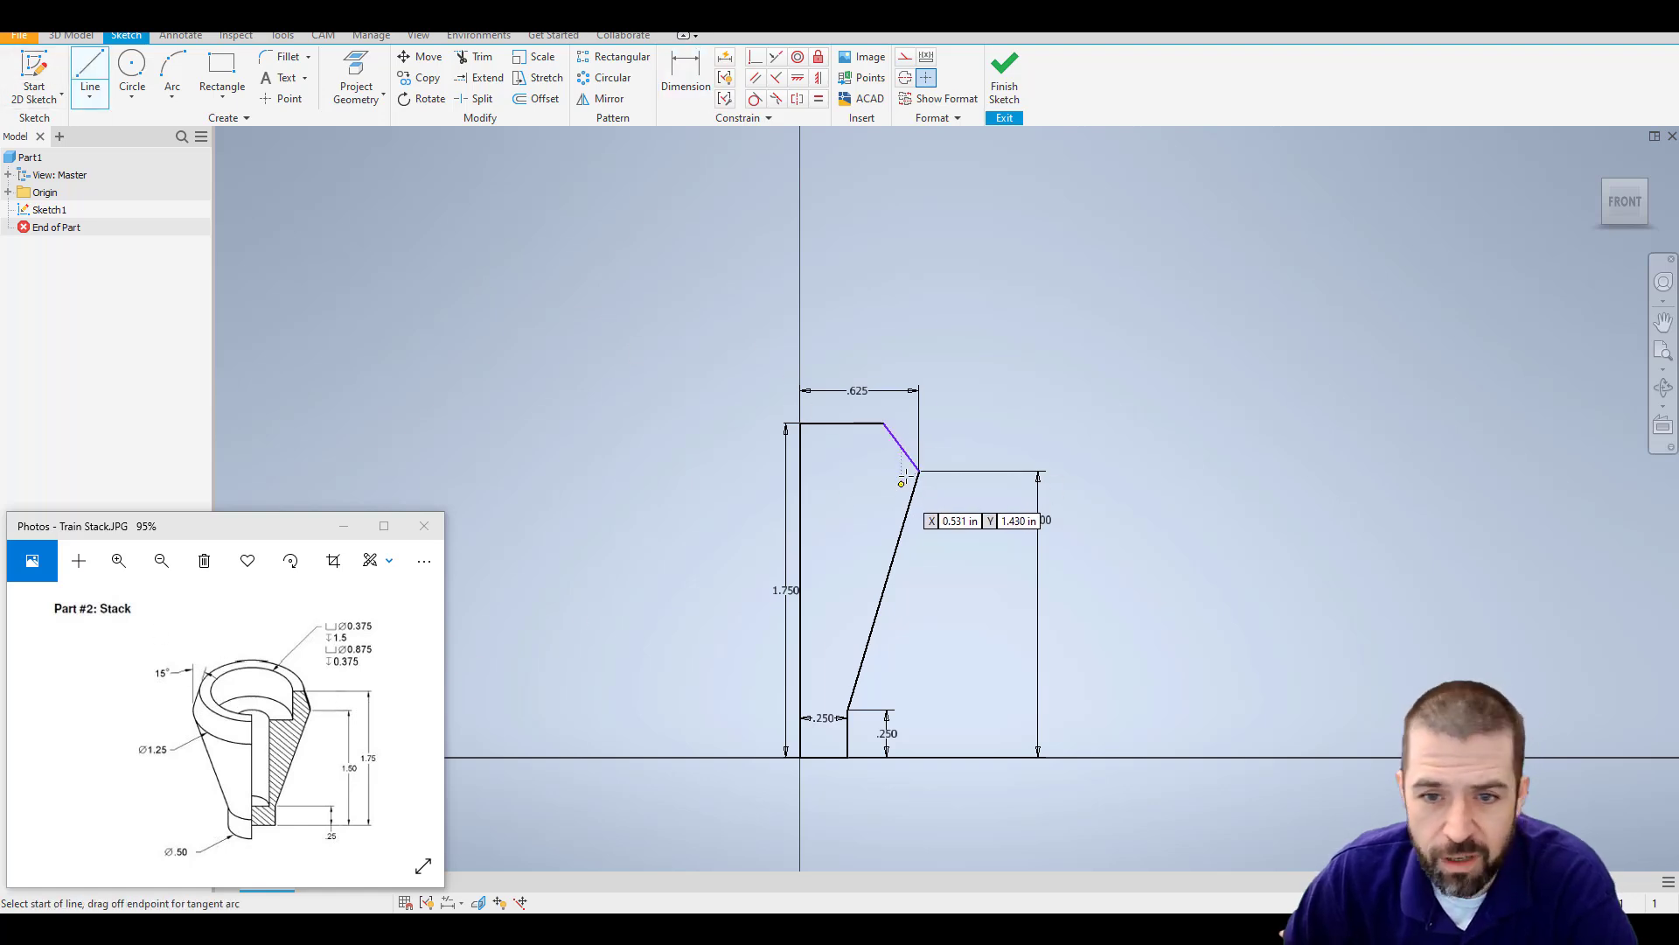
left_click(918, 473)
right_click(1023, 399)
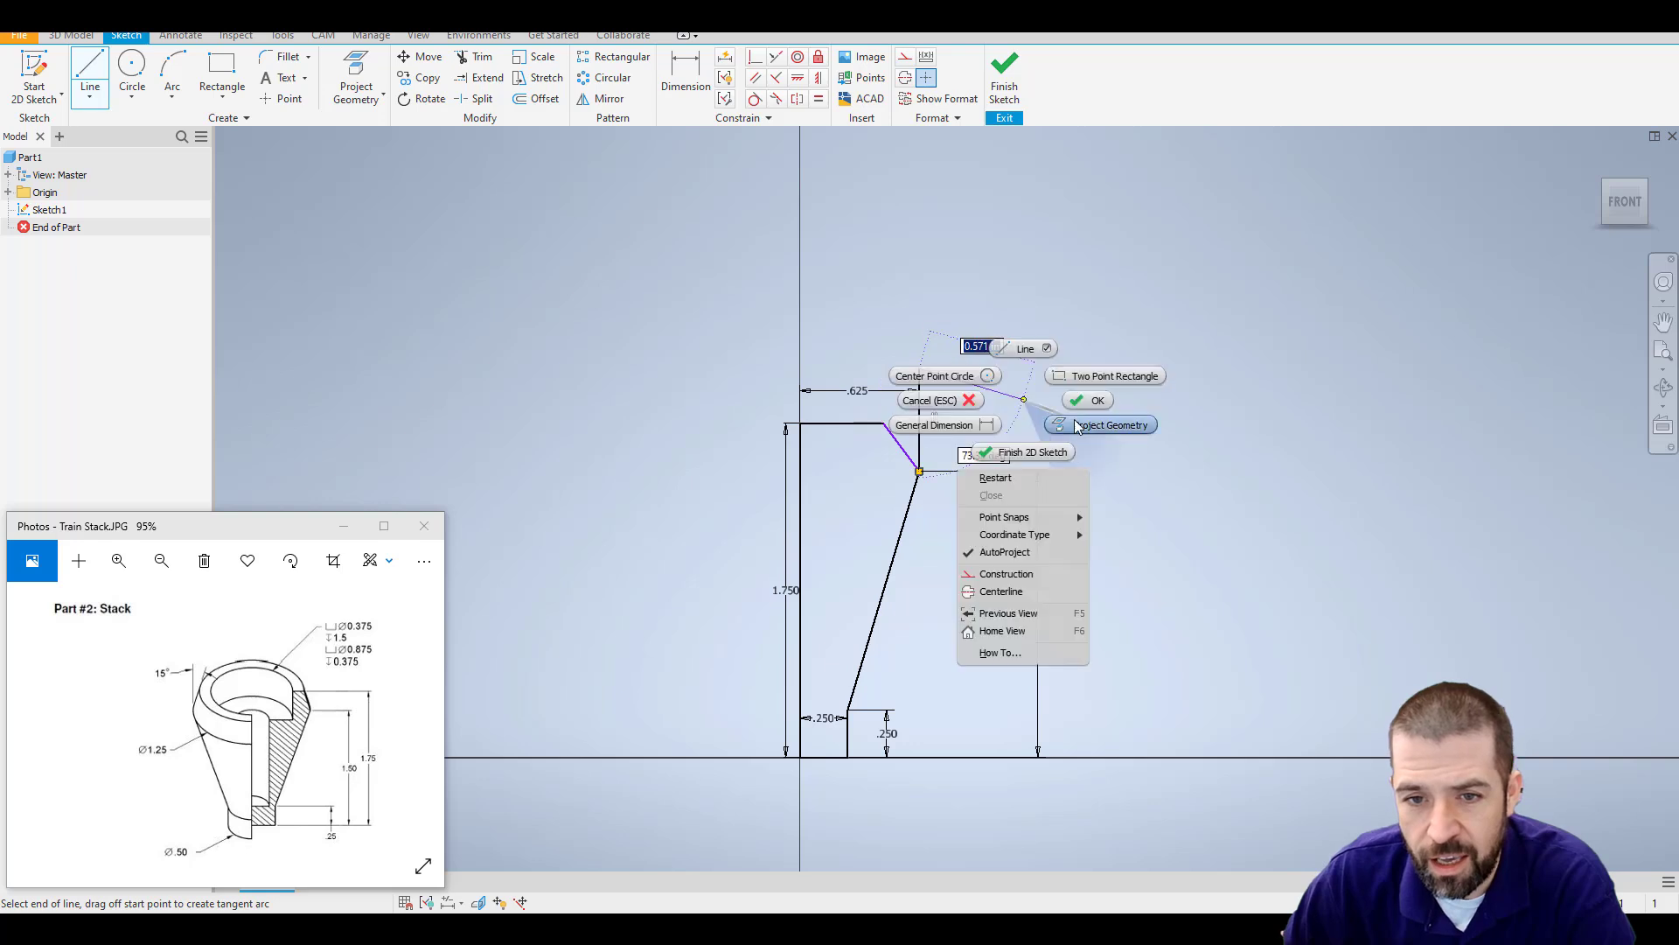
left_click(1090, 402)
key("d")
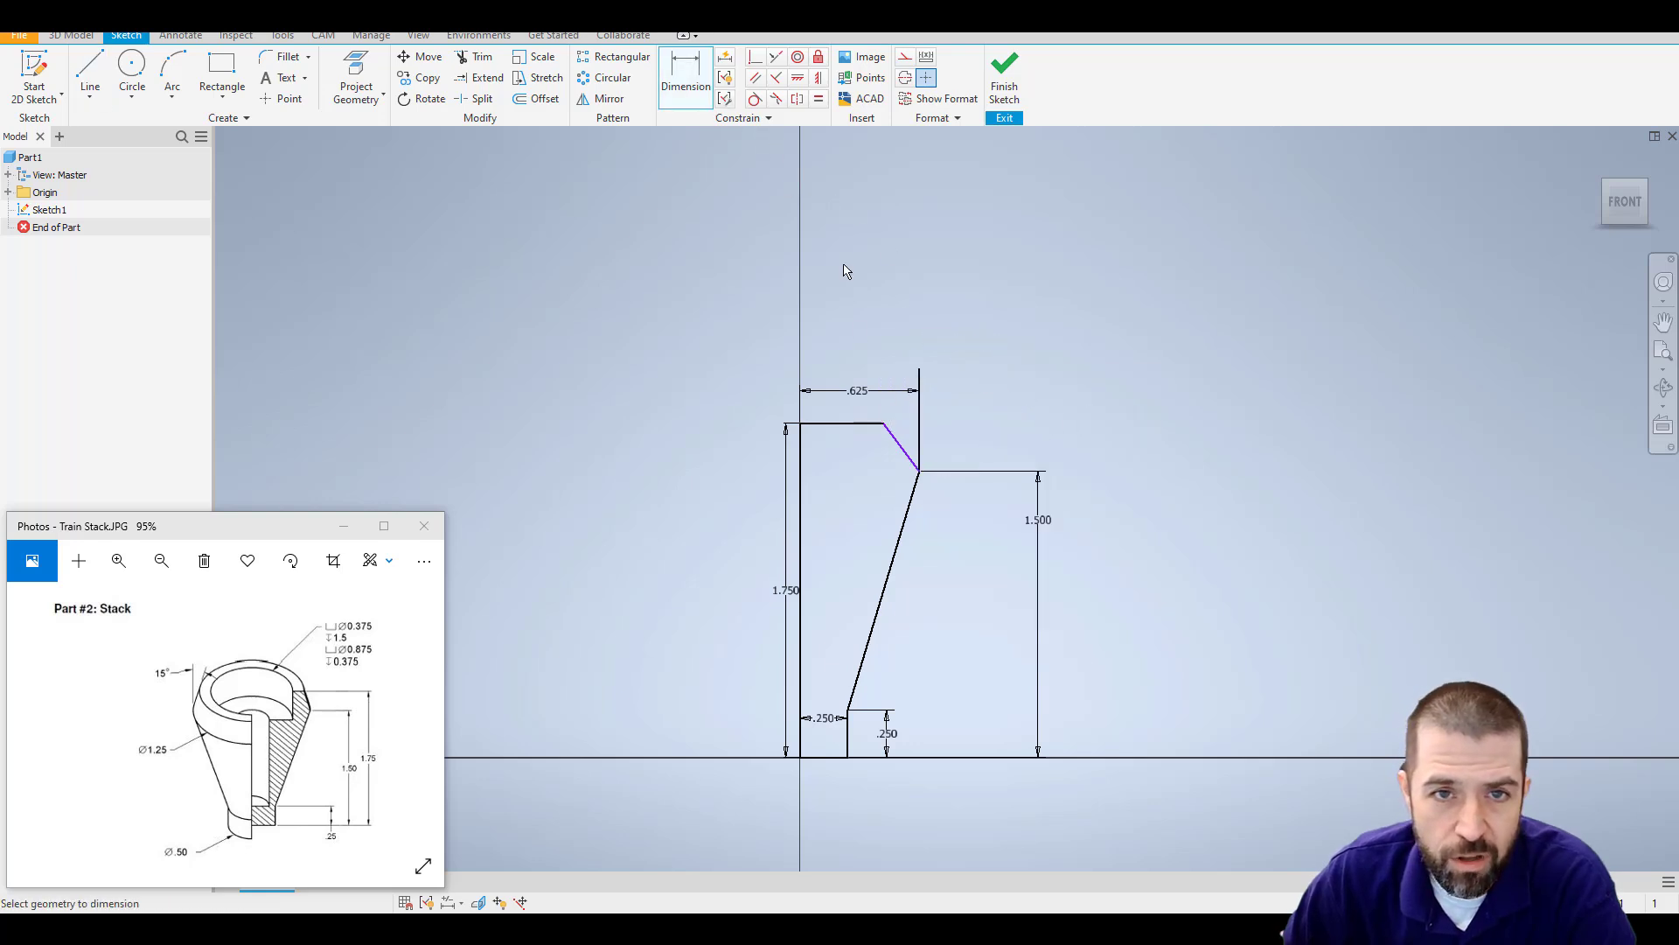
left_click(914, 451)
left_click(919, 437)
left_click(906, 435)
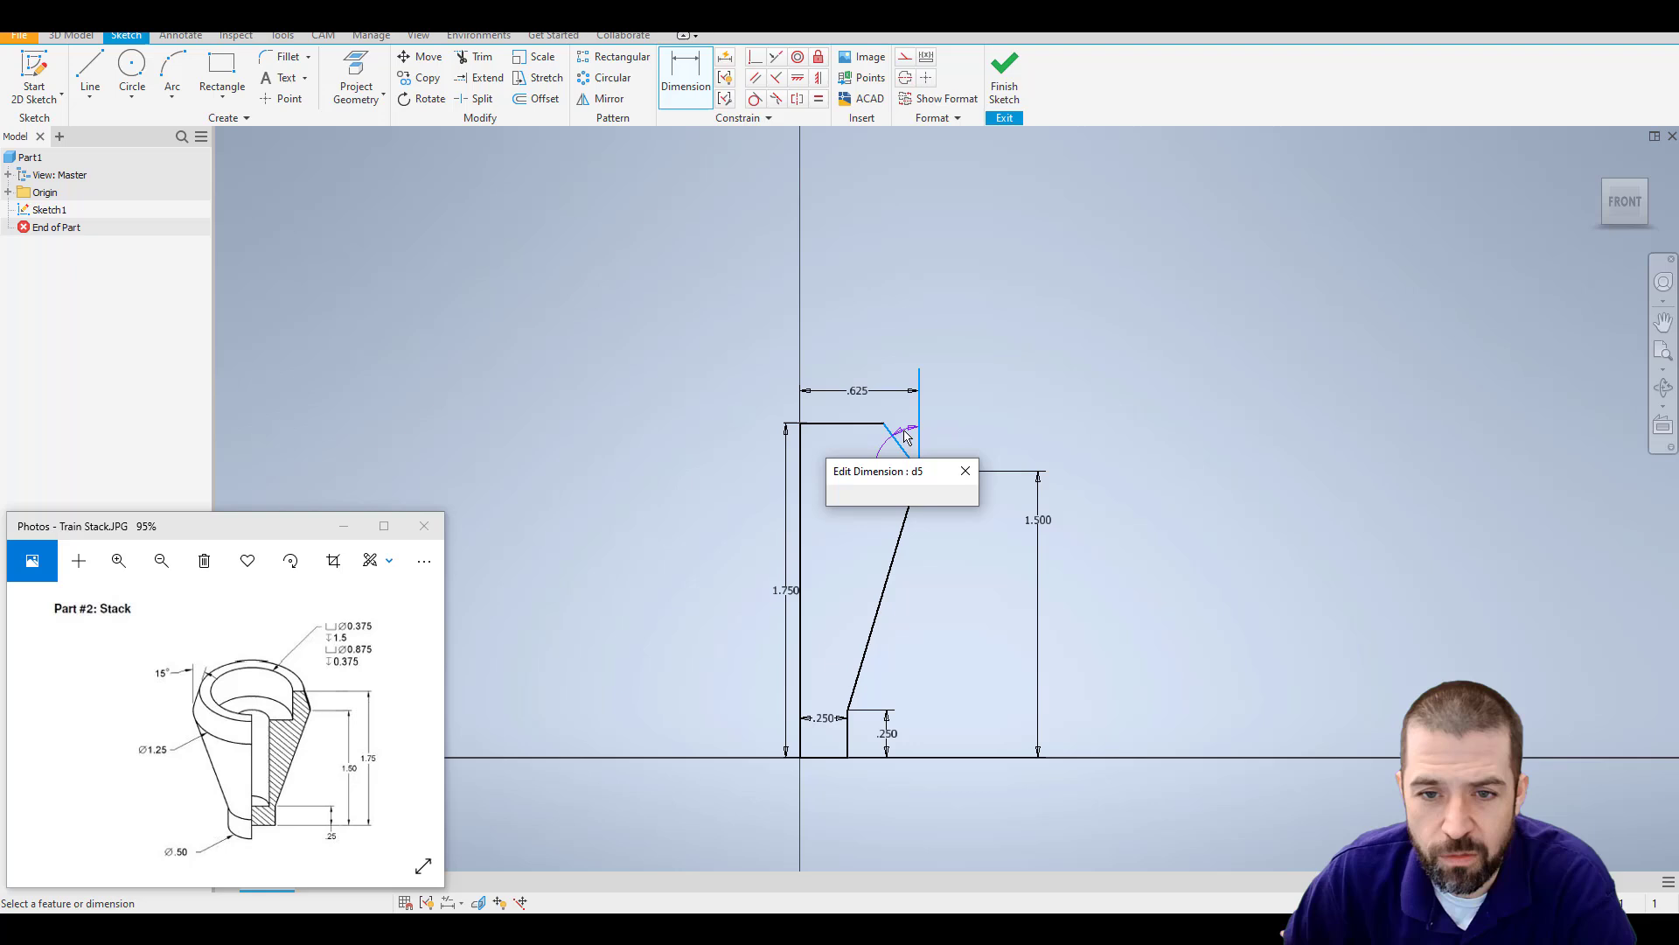
type("15")
key("Return")
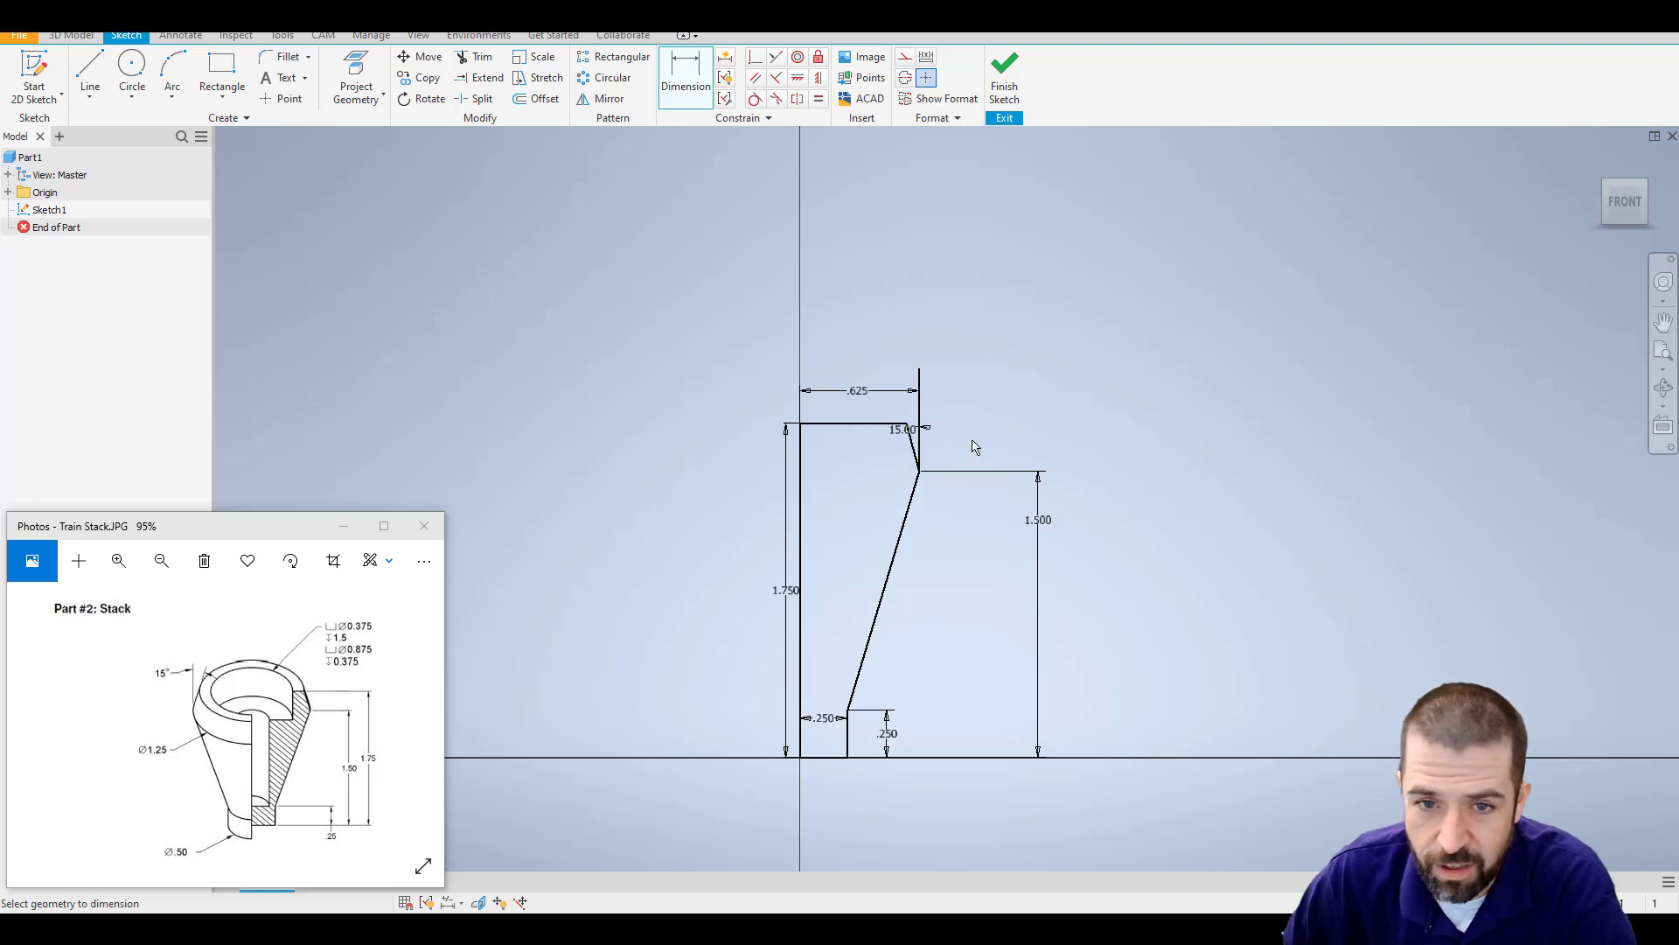
Finish the profile sketch and recentre it in the 3D view.
key("F2")
left_click_drag(849, 562, 904, 517)
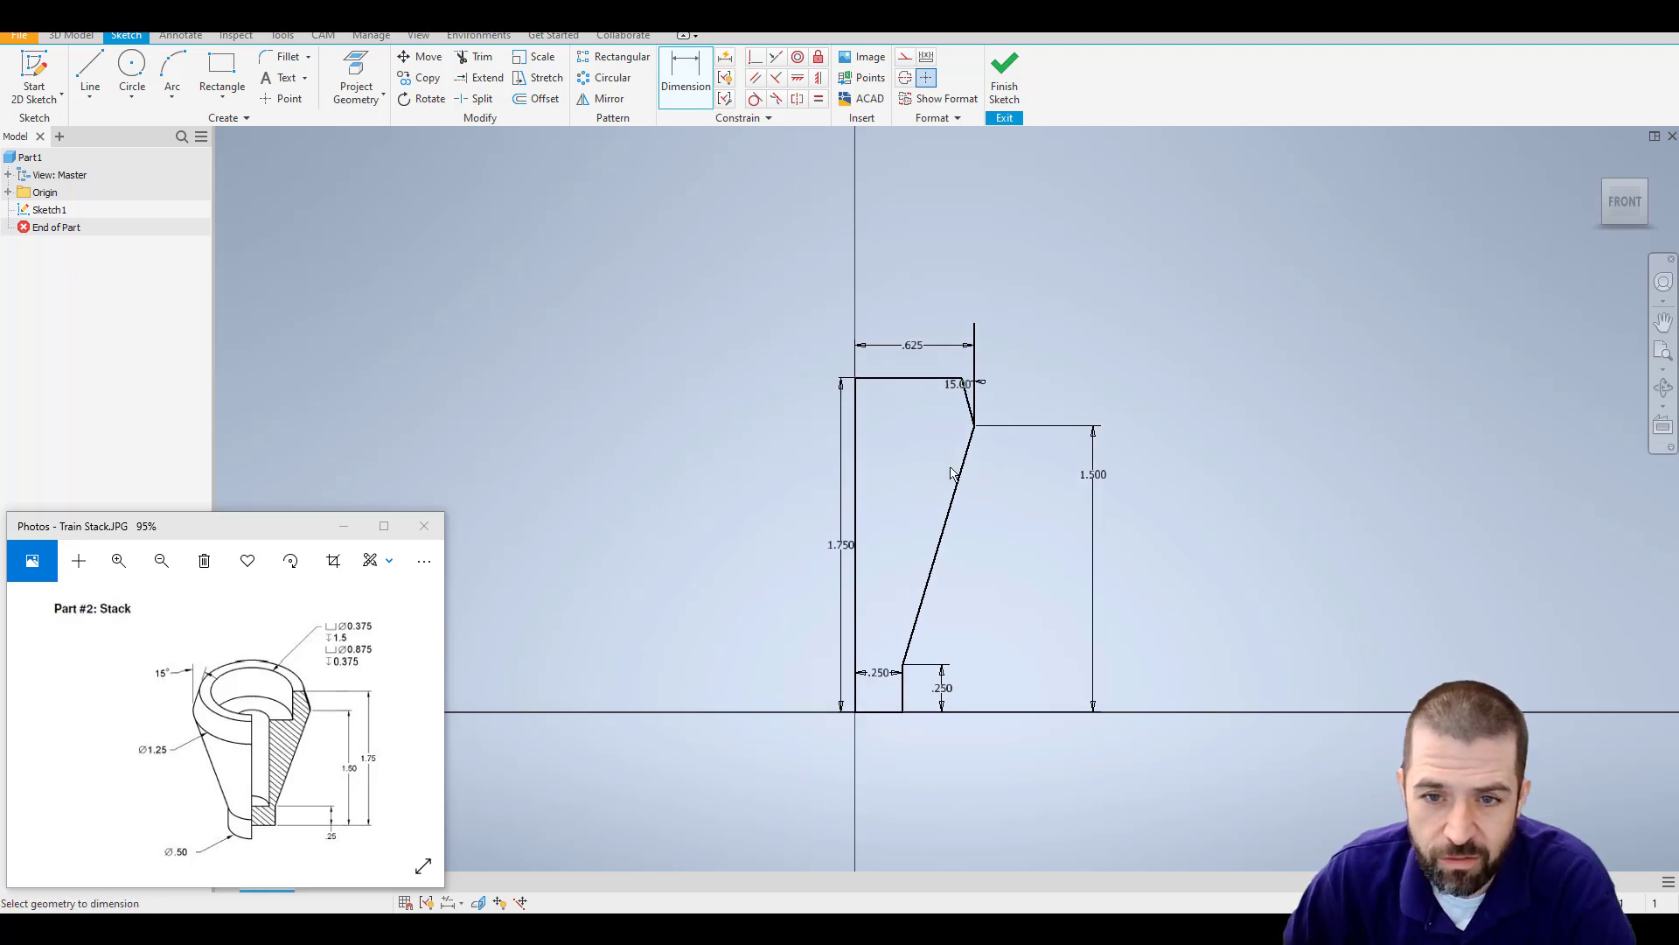
scroll(953, 473, "down", 4)
scroll(953, 472, "up", 3)
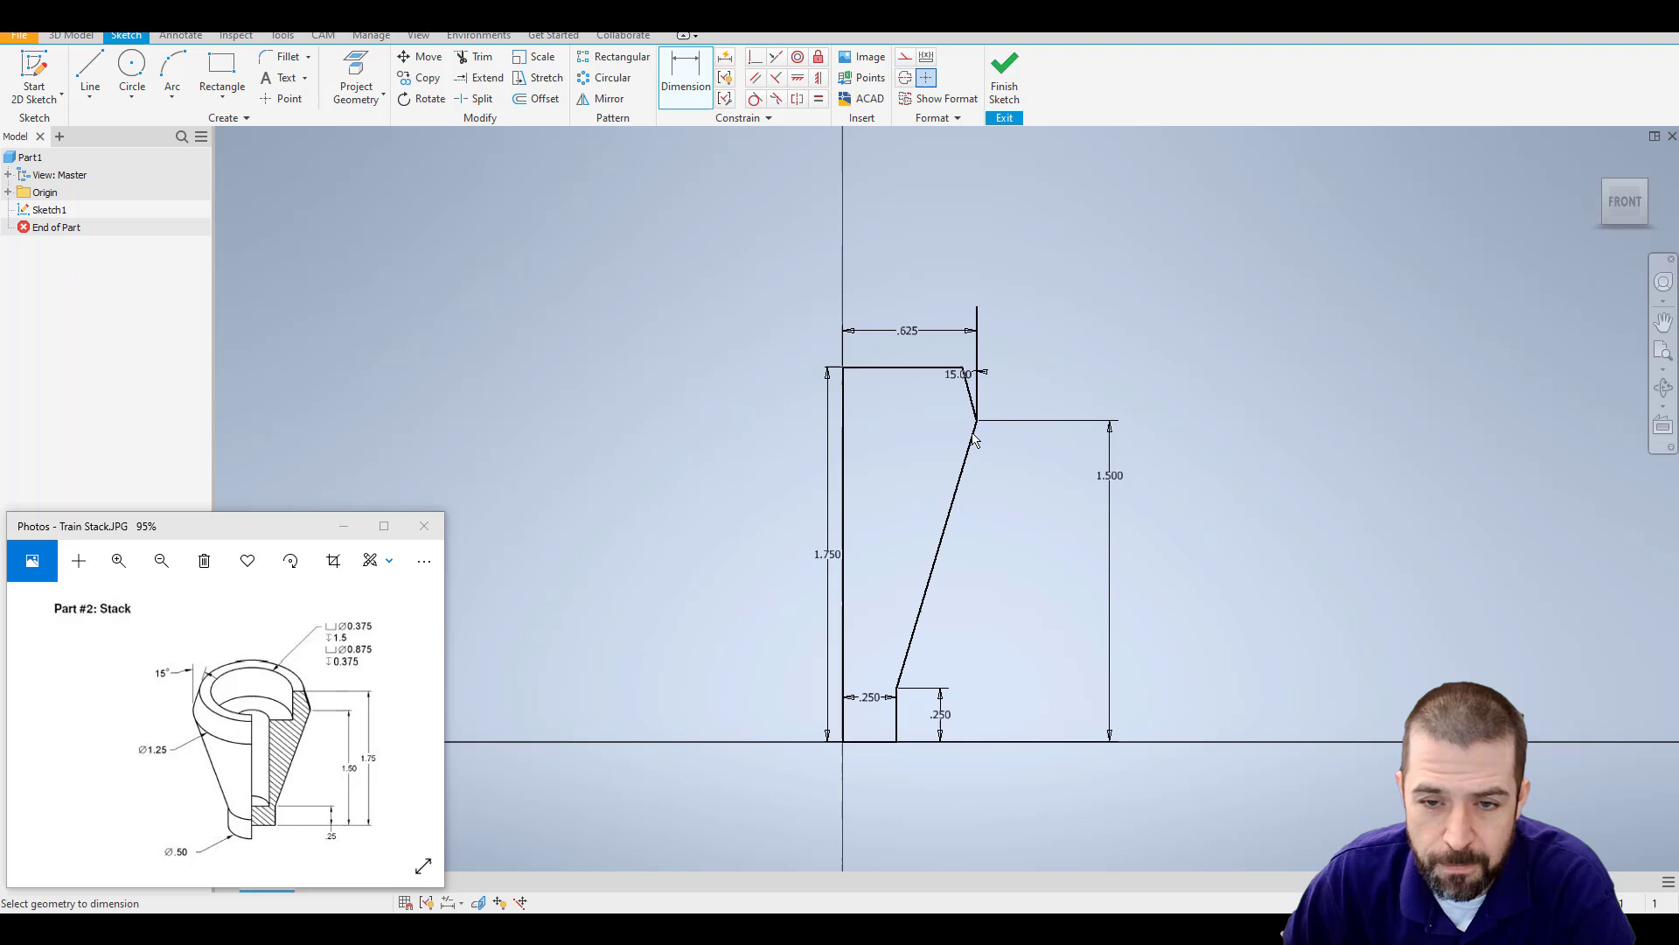
left_click(1005, 74)
key("F2")
left_click_drag(1083, 351, 905, 611)
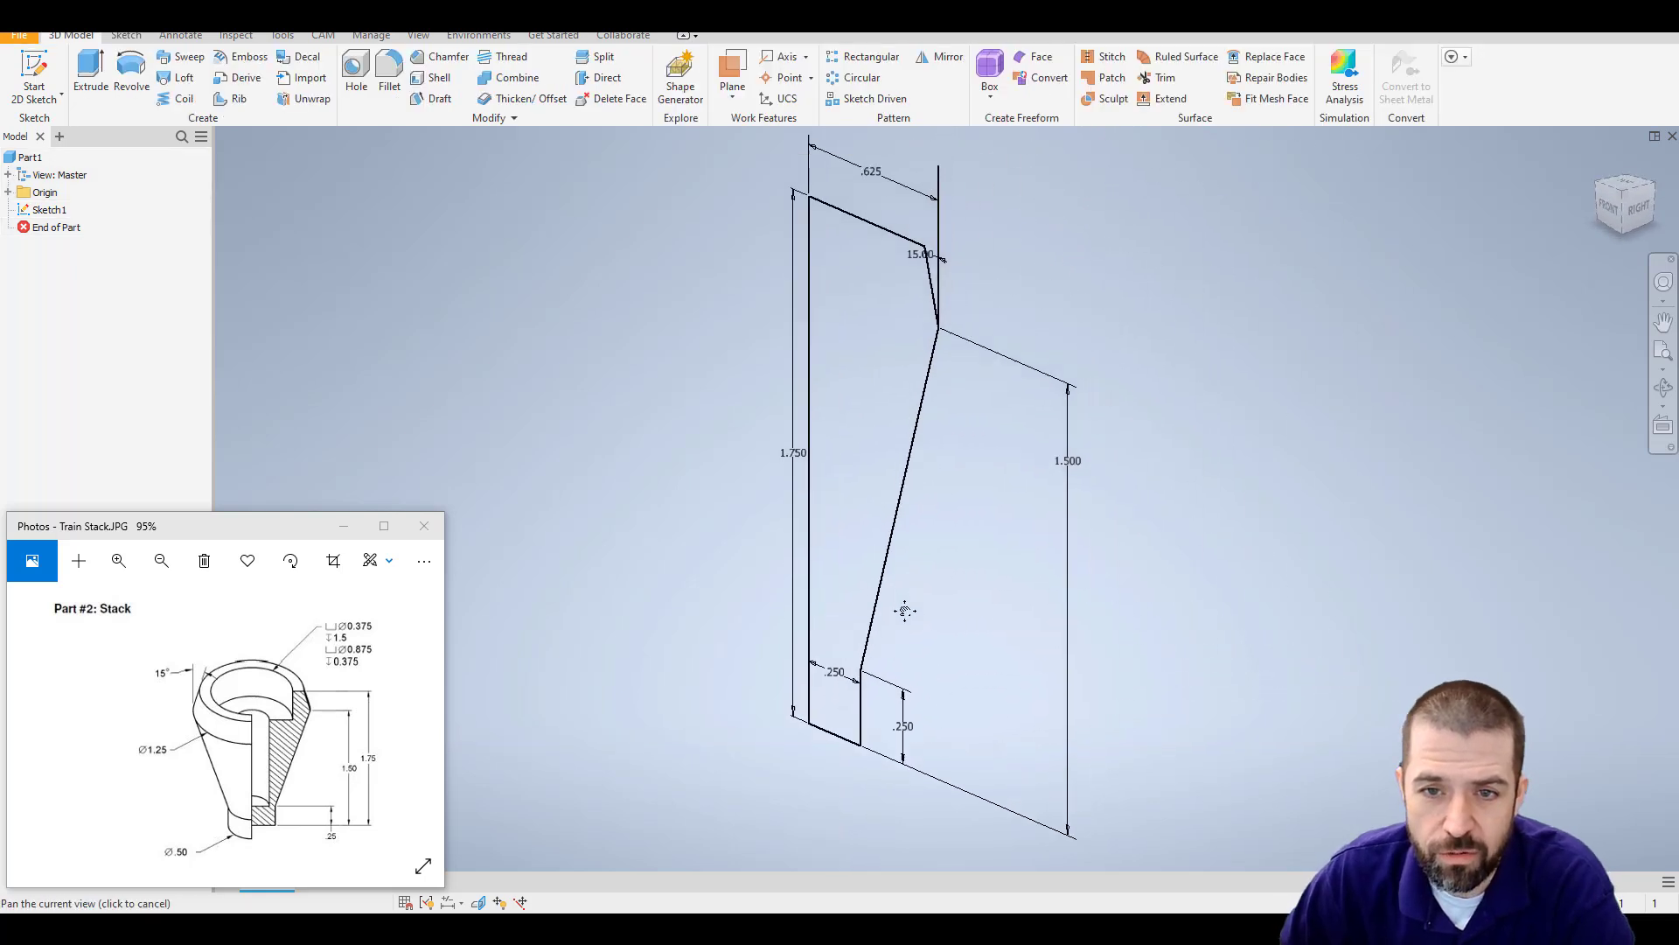
Revolve the profile 360° about its 1.75 in left edge to create Revolution1.
key("r")
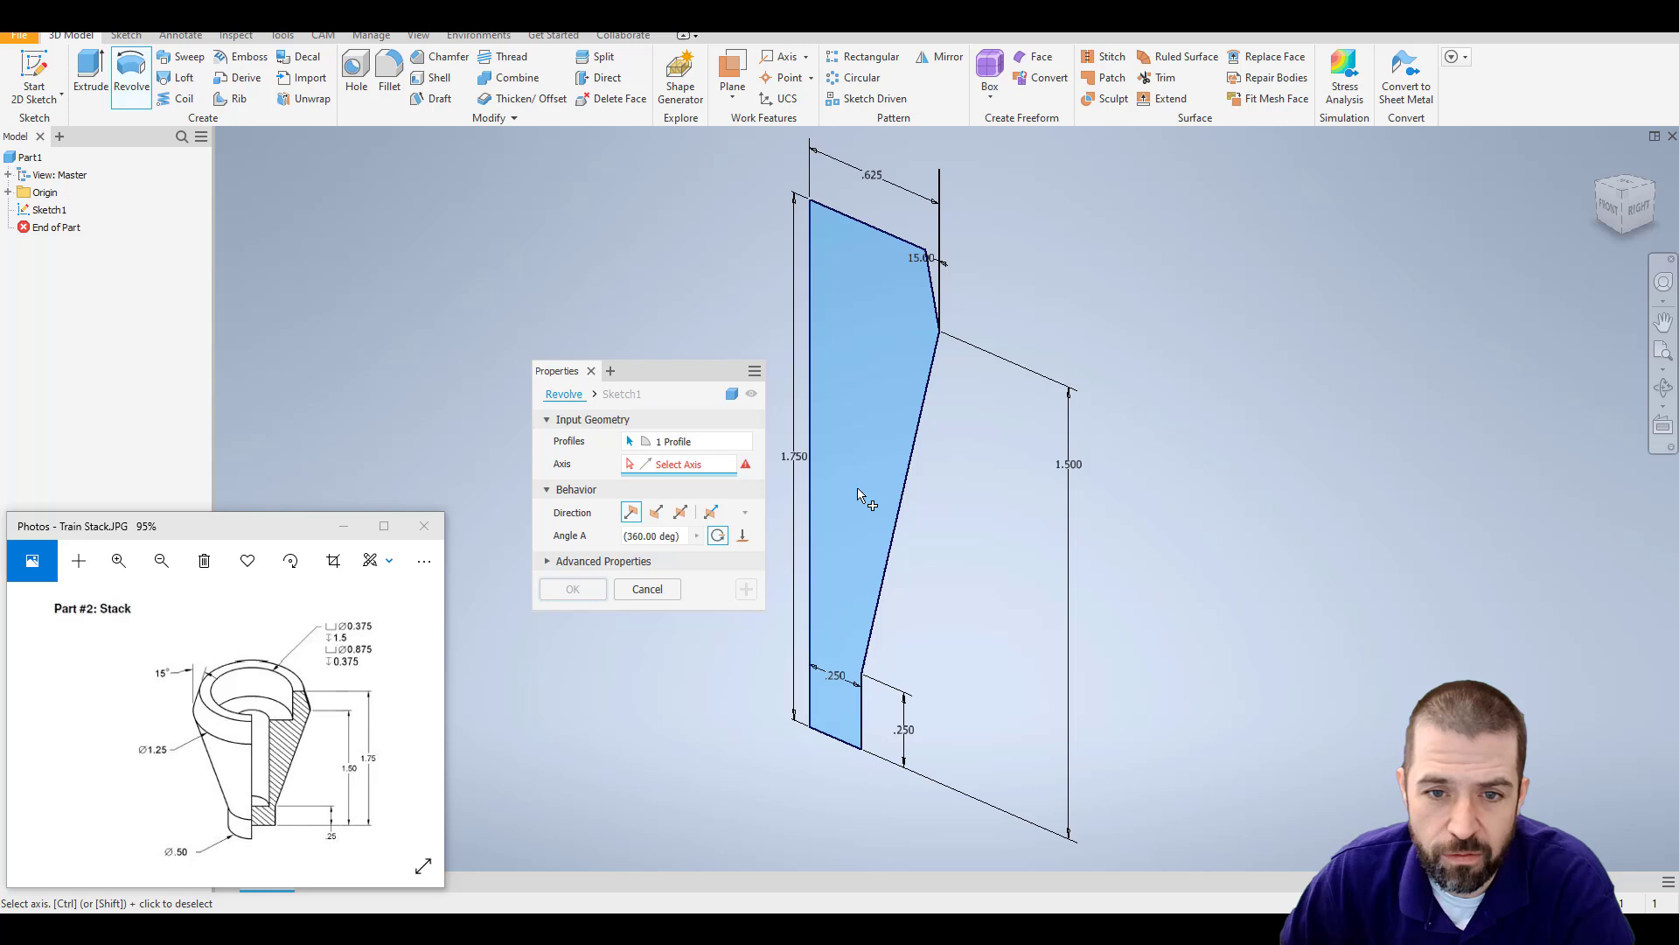
left_click(823, 423)
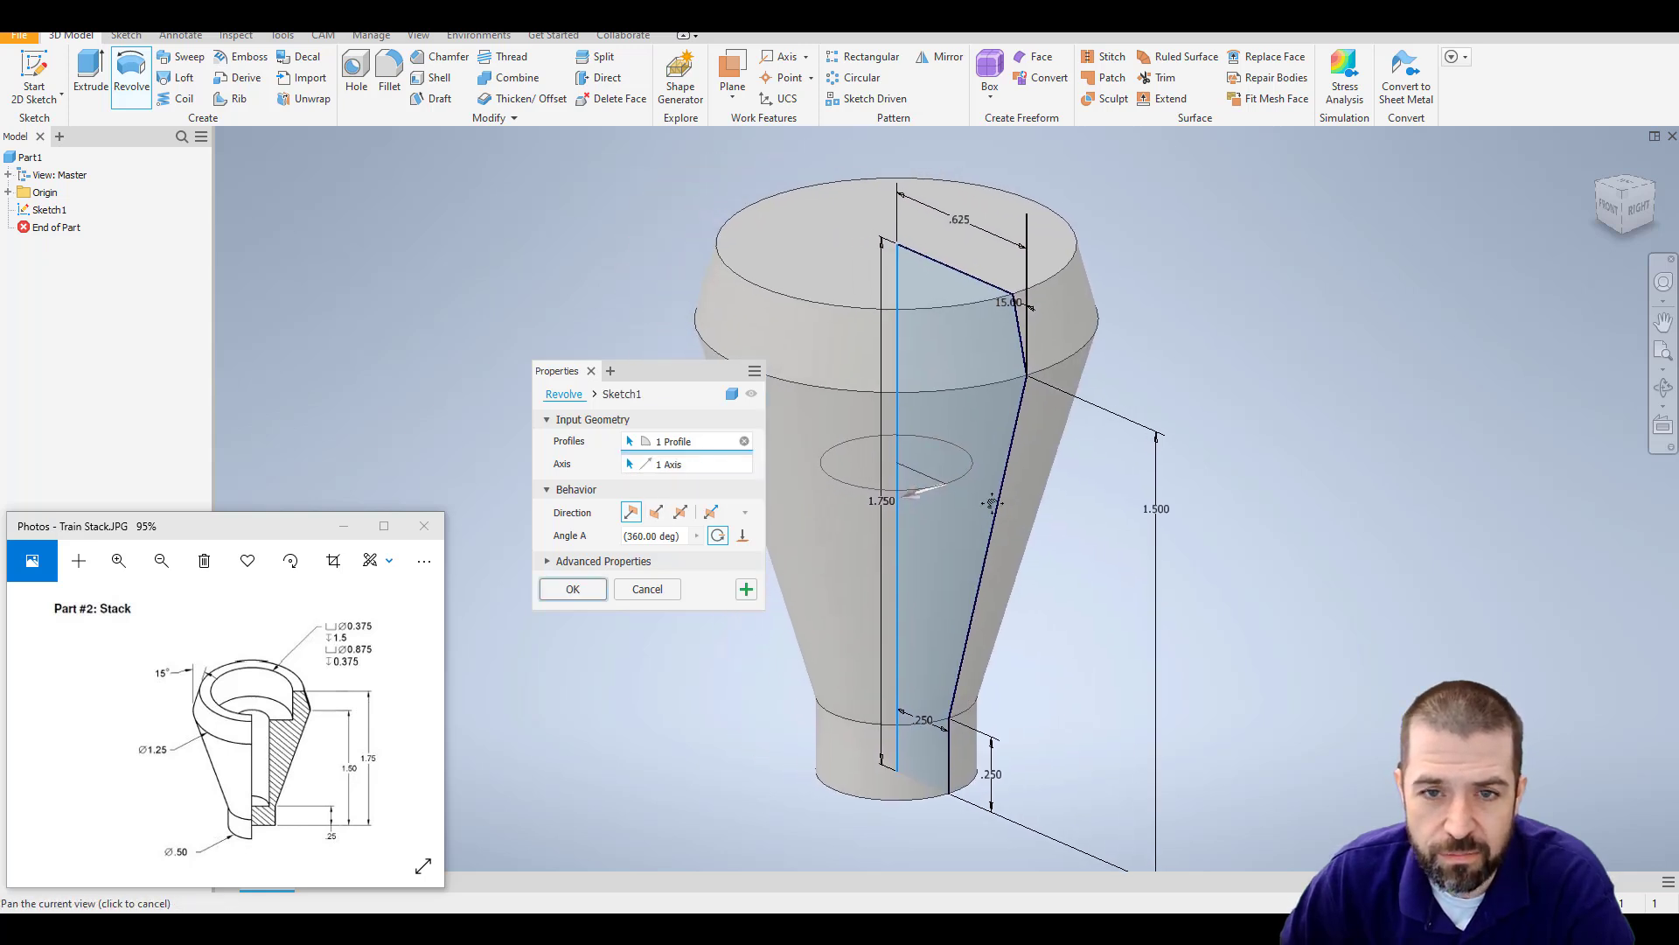
left_click(579, 590)
scroll(1272, 508, "down", 3)
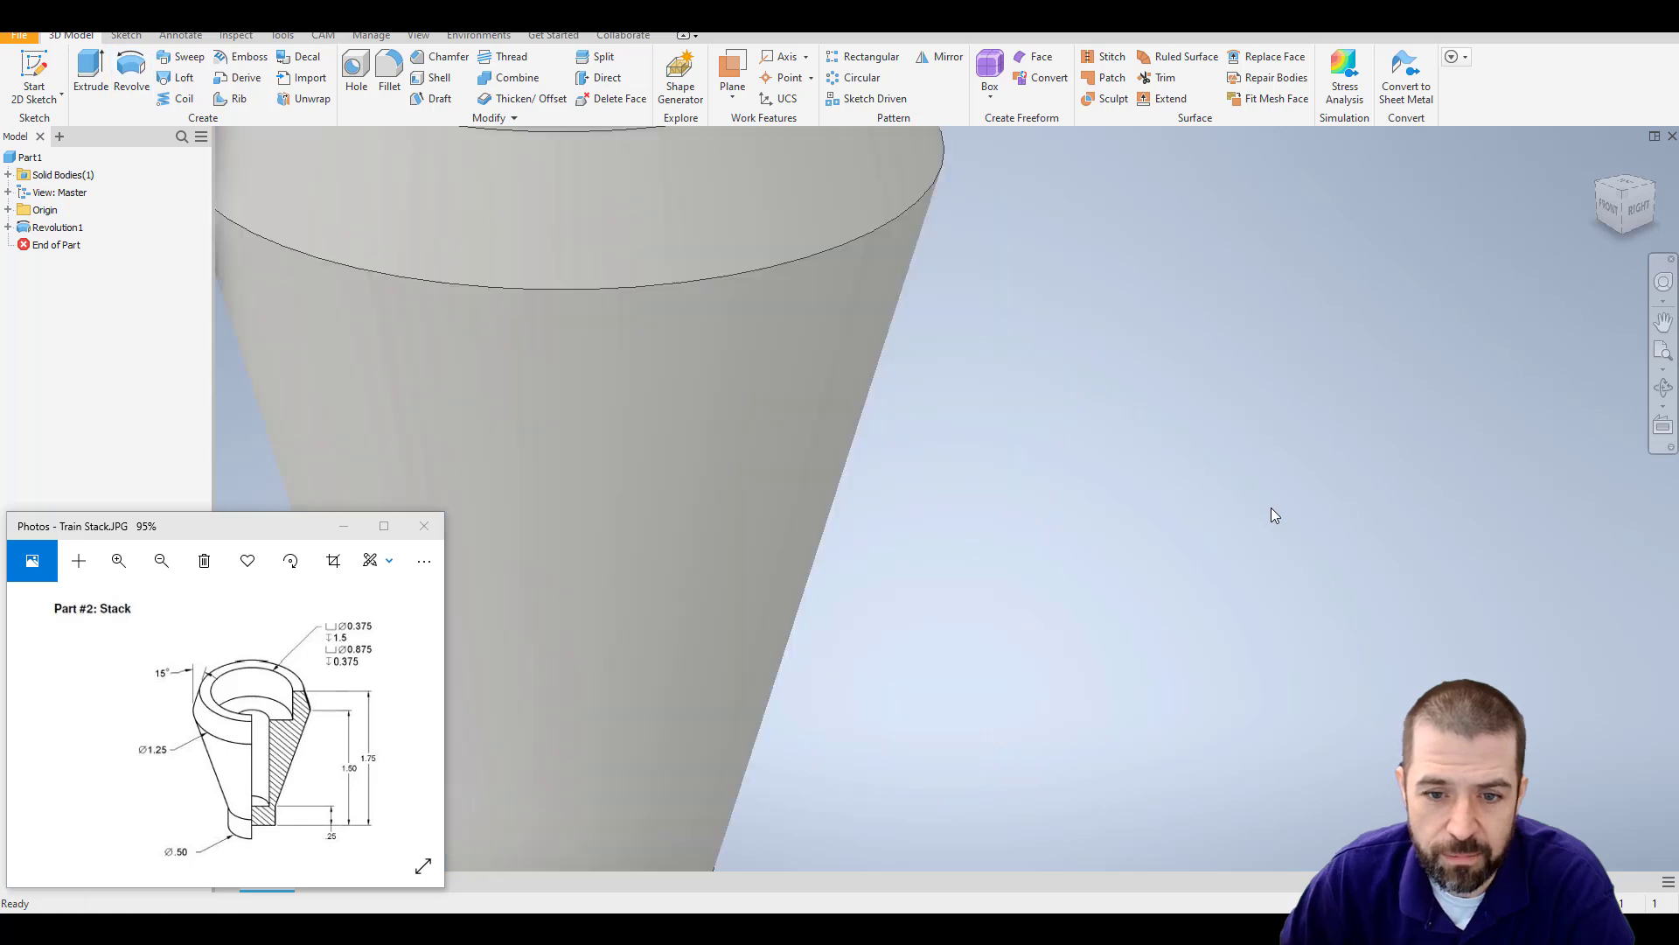
scroll(1272, 507, "up", 5)
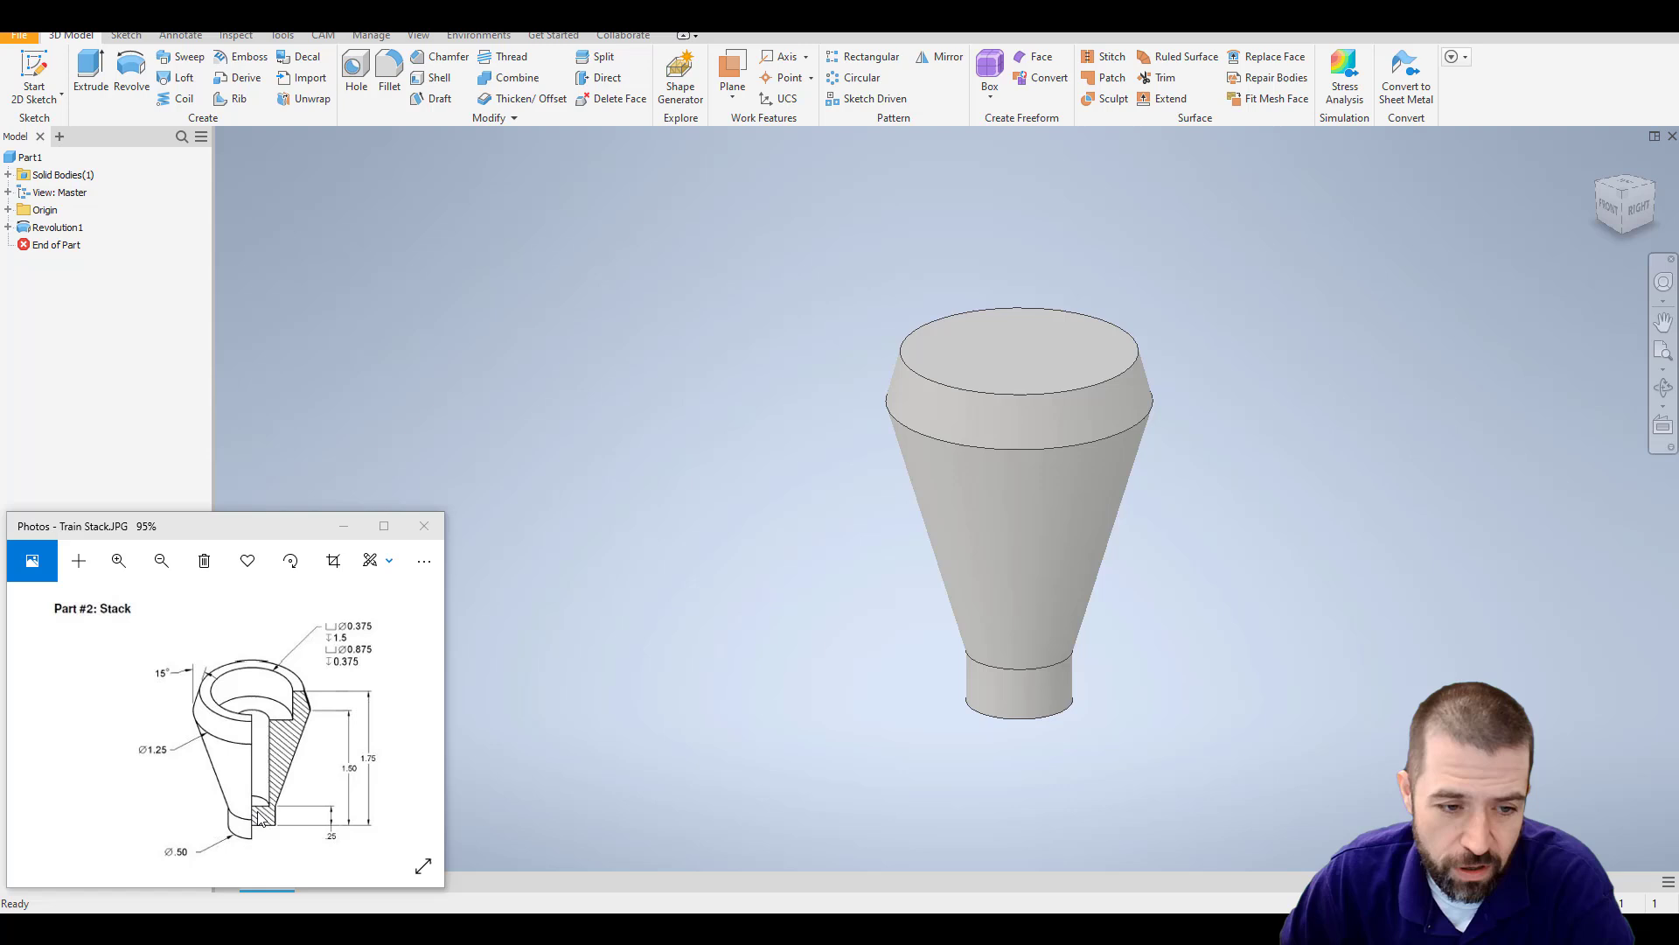
Sketch a 0.875 in diameter circle centred on the stack's top face.
left_click(35, 77)
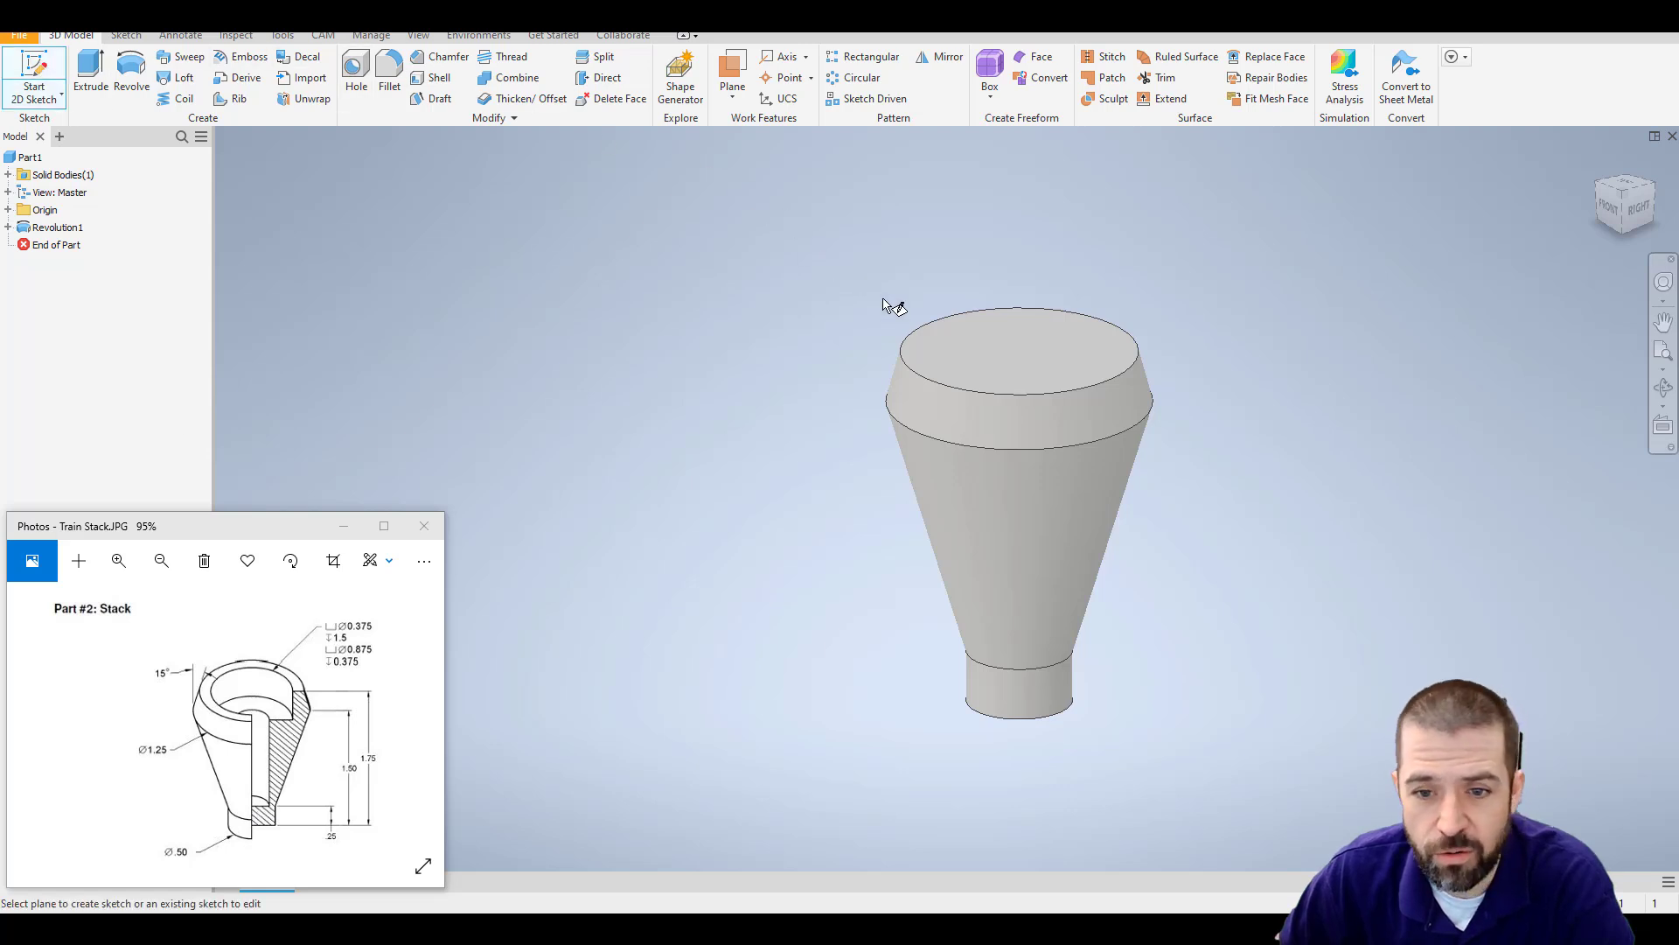
left_click(1005, 349)
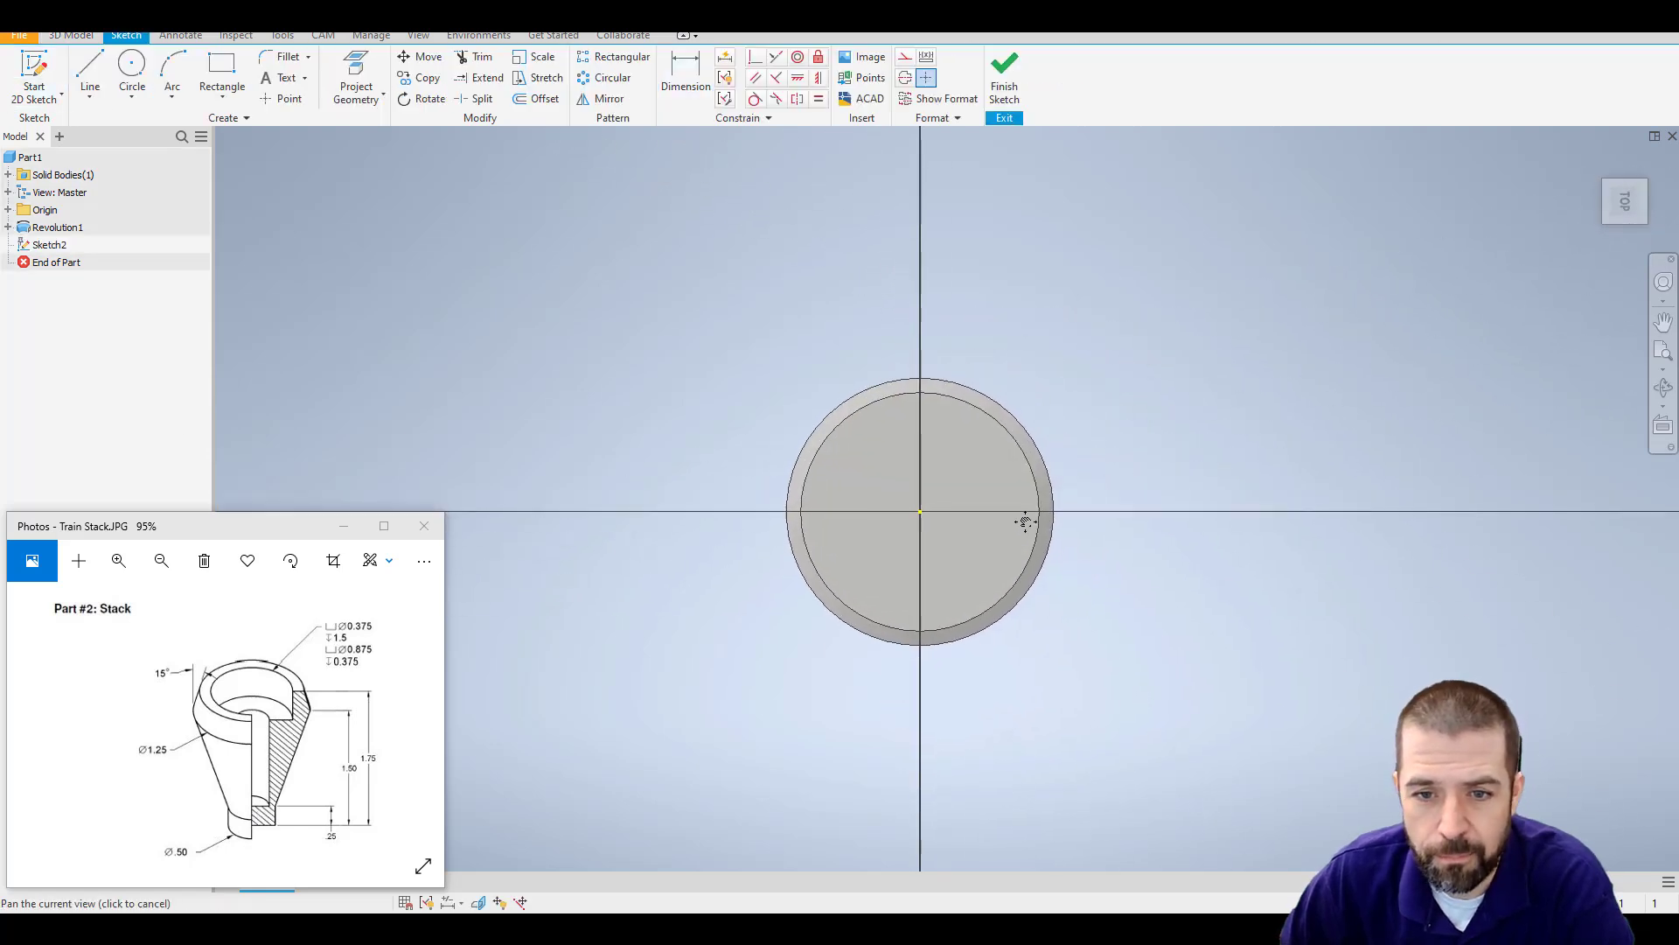
left_click(132, 72)
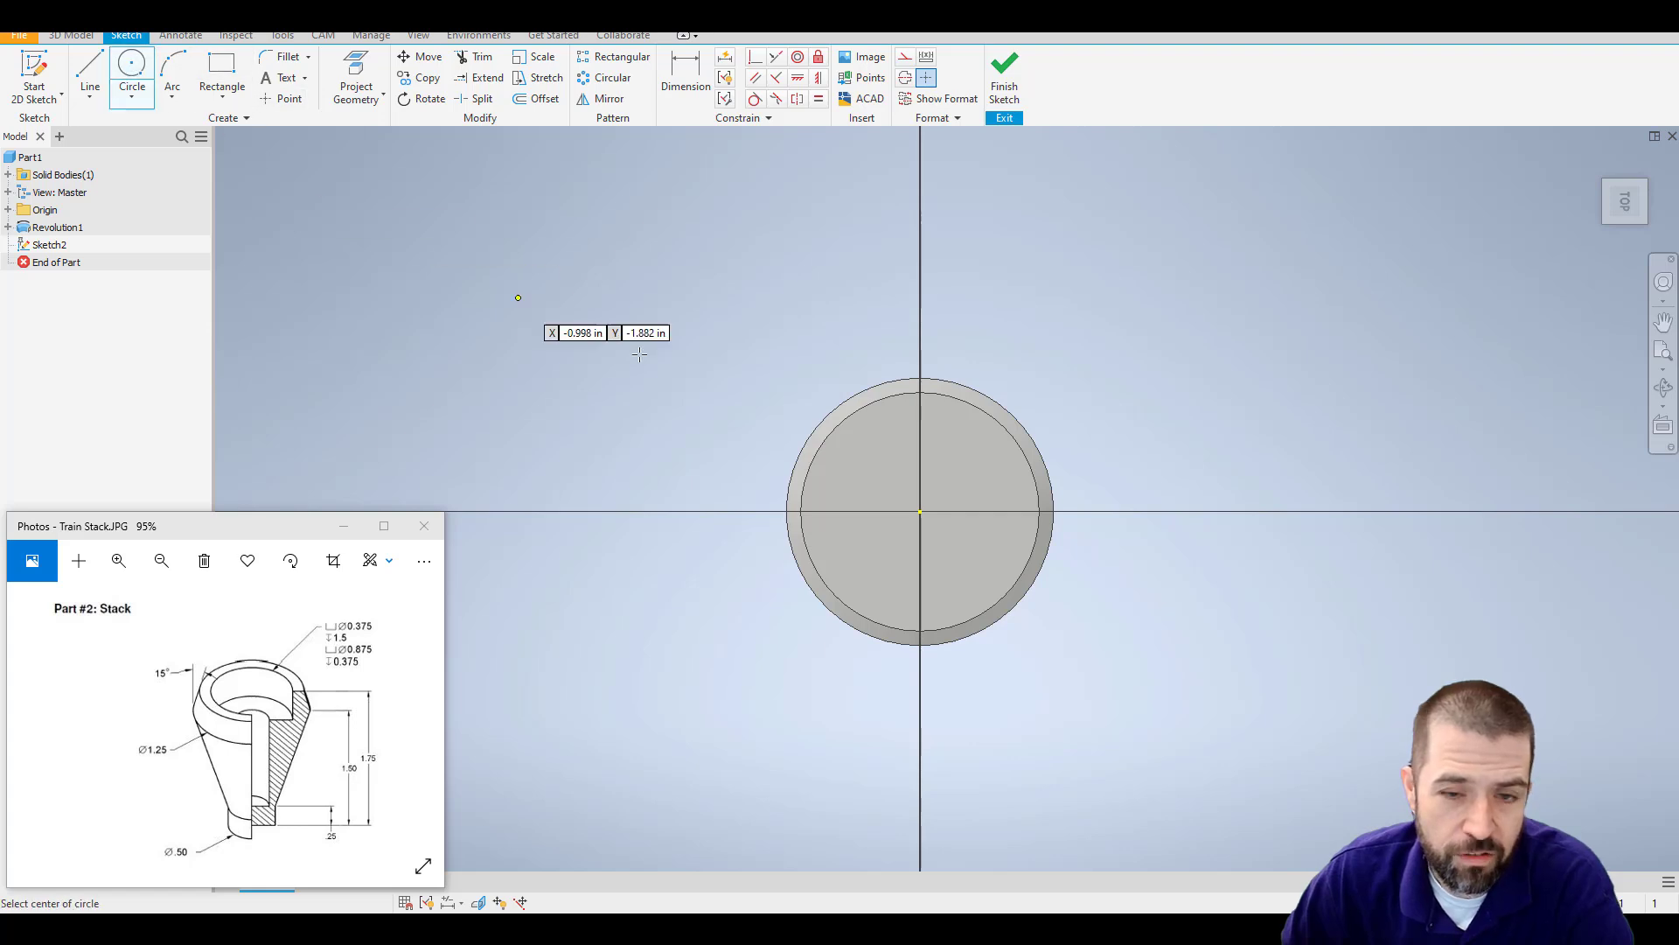
left_click(920, 511)
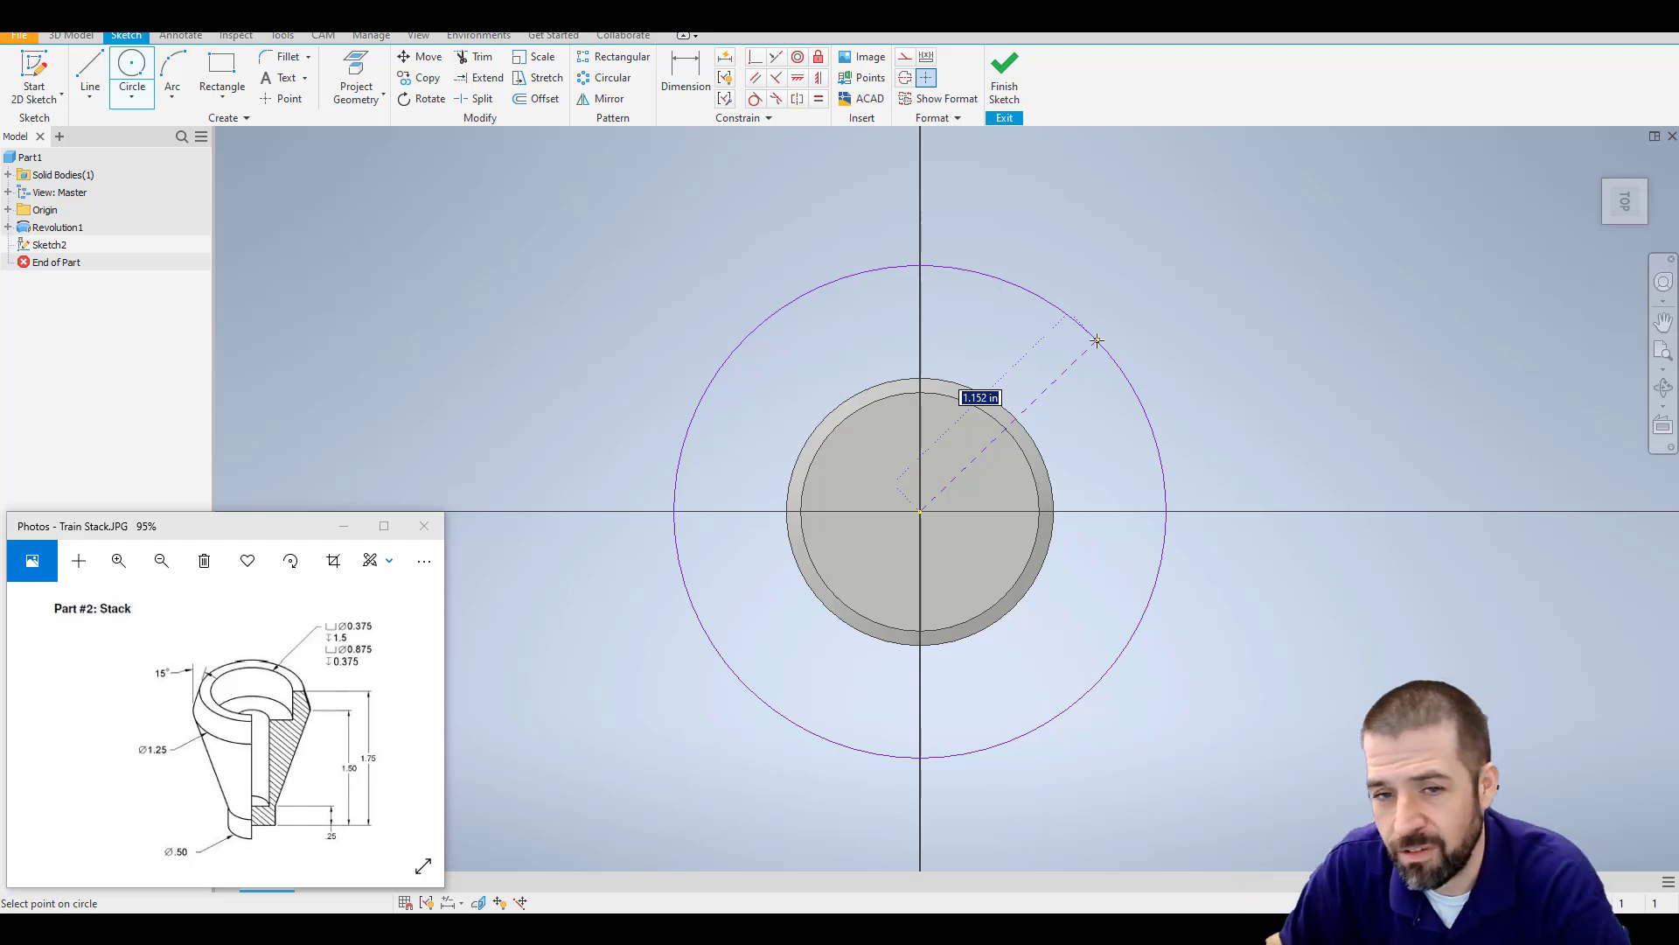
right_click(1108, 311)
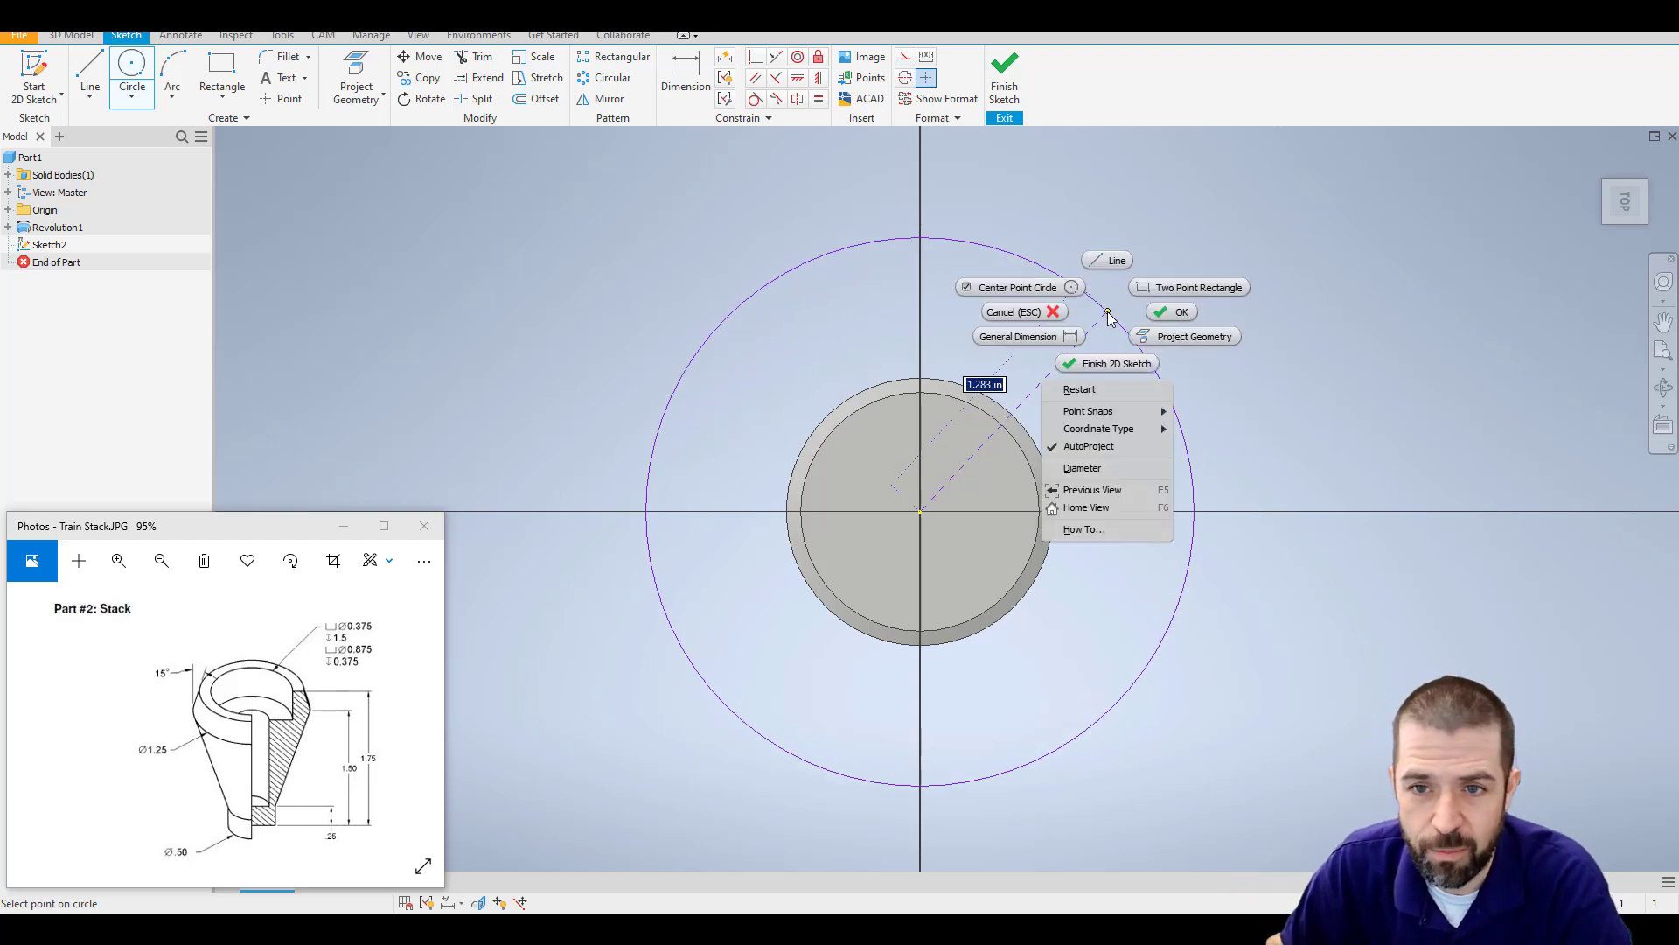
left_click(1085, 469)
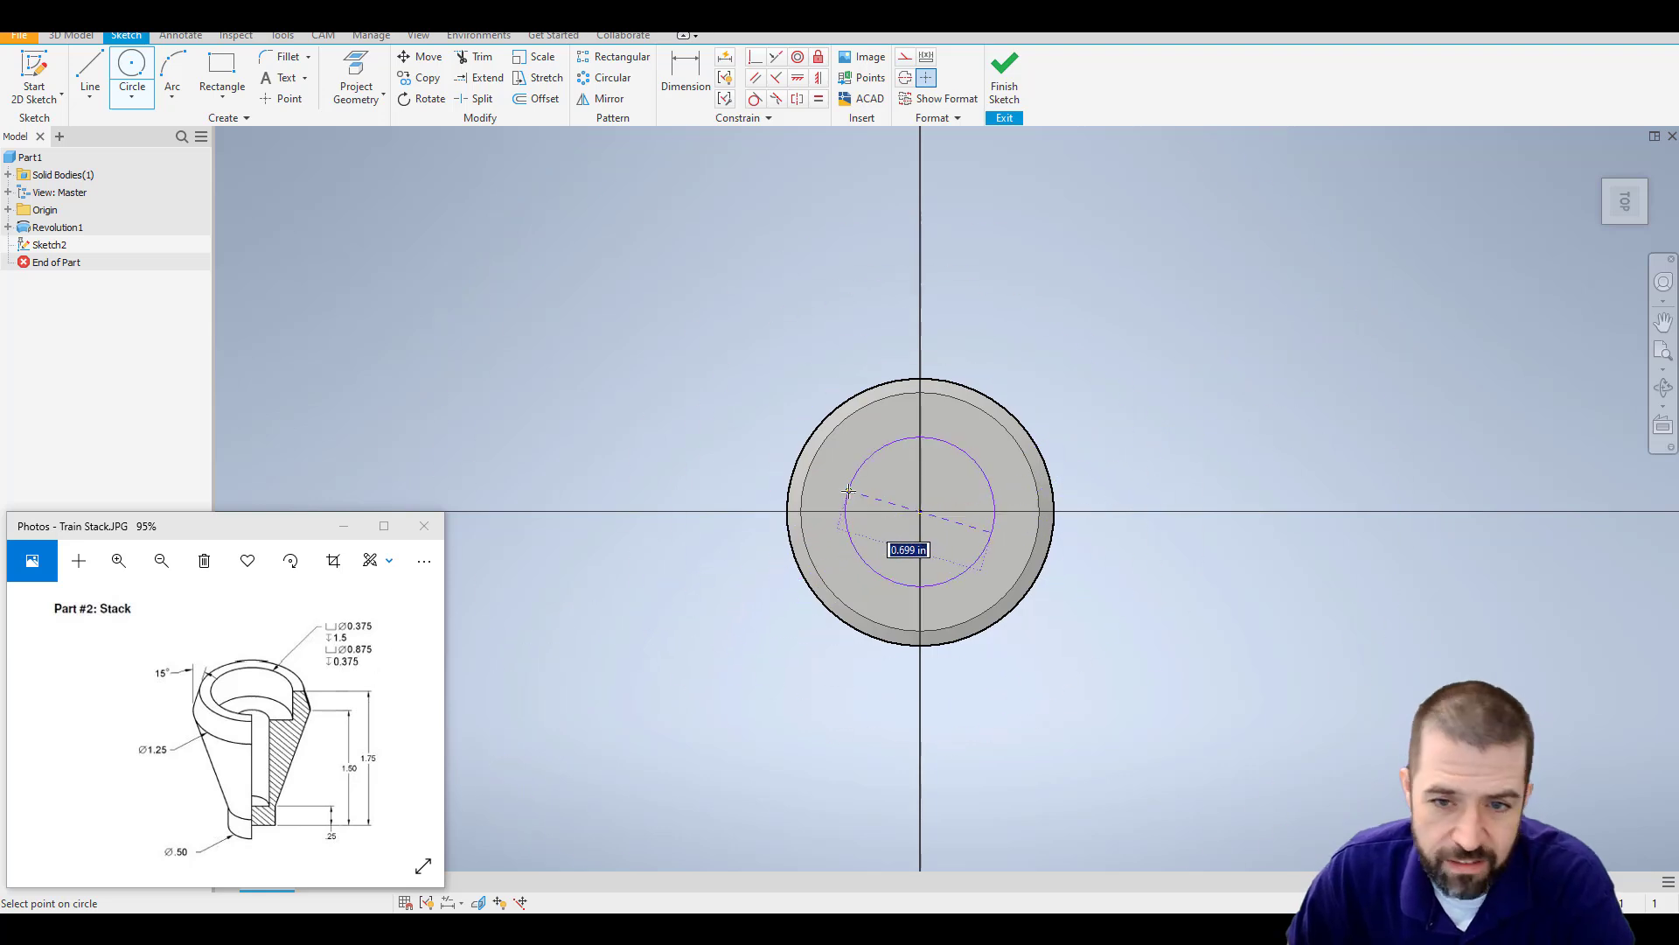
type(".8")
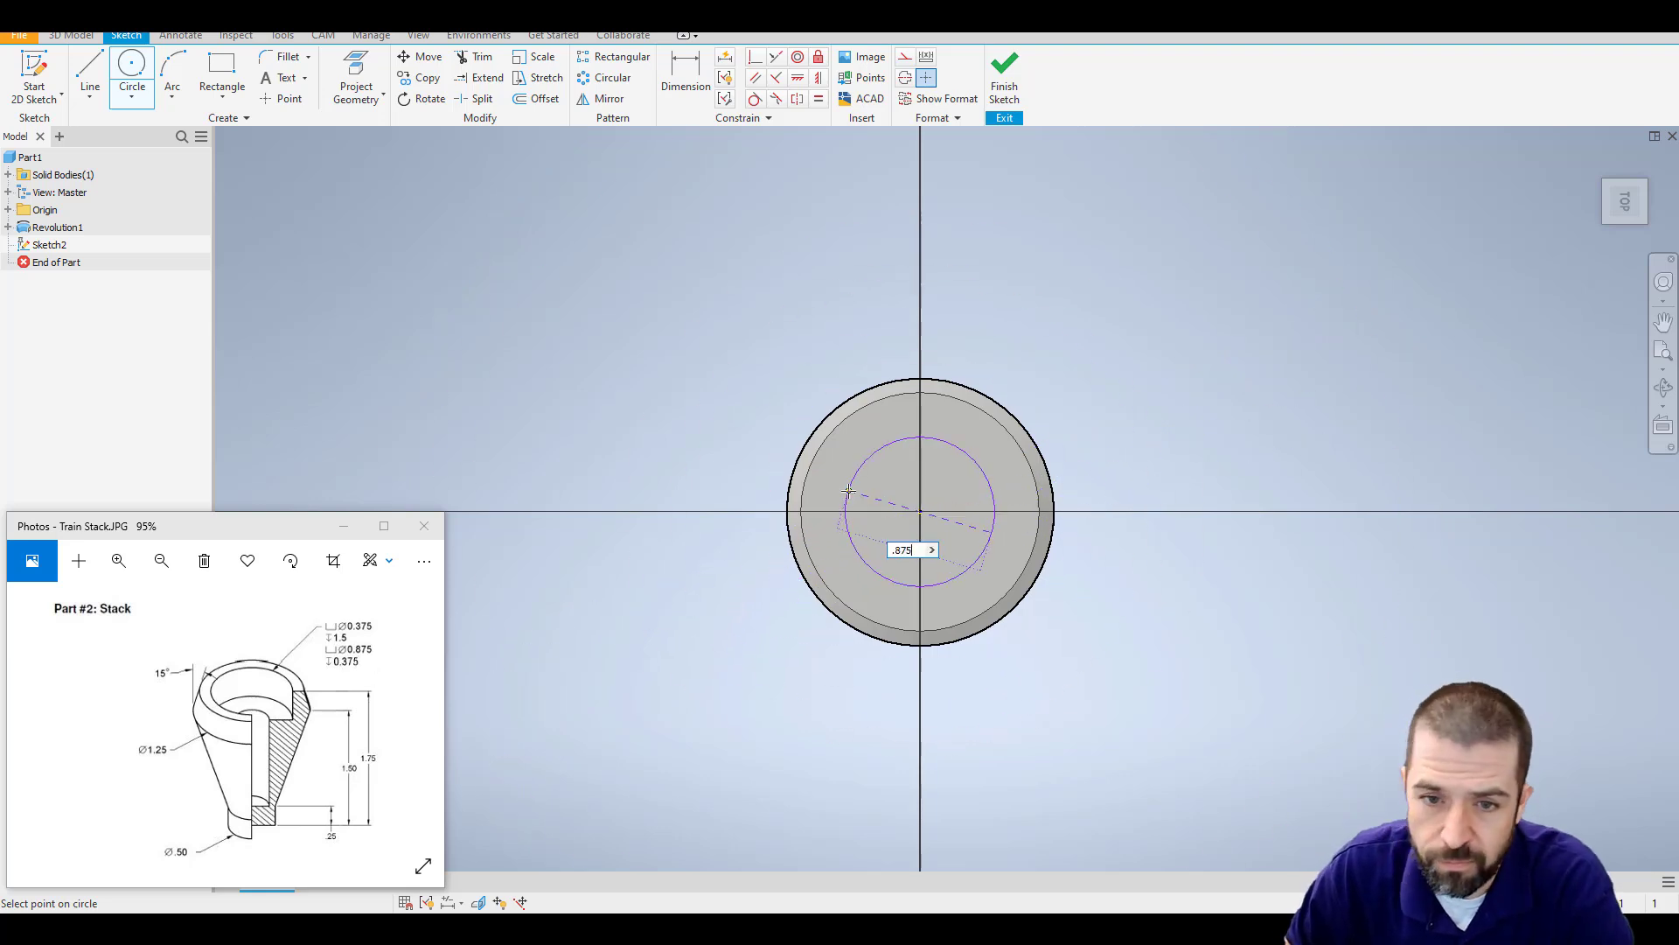
type("75")
key("Return")
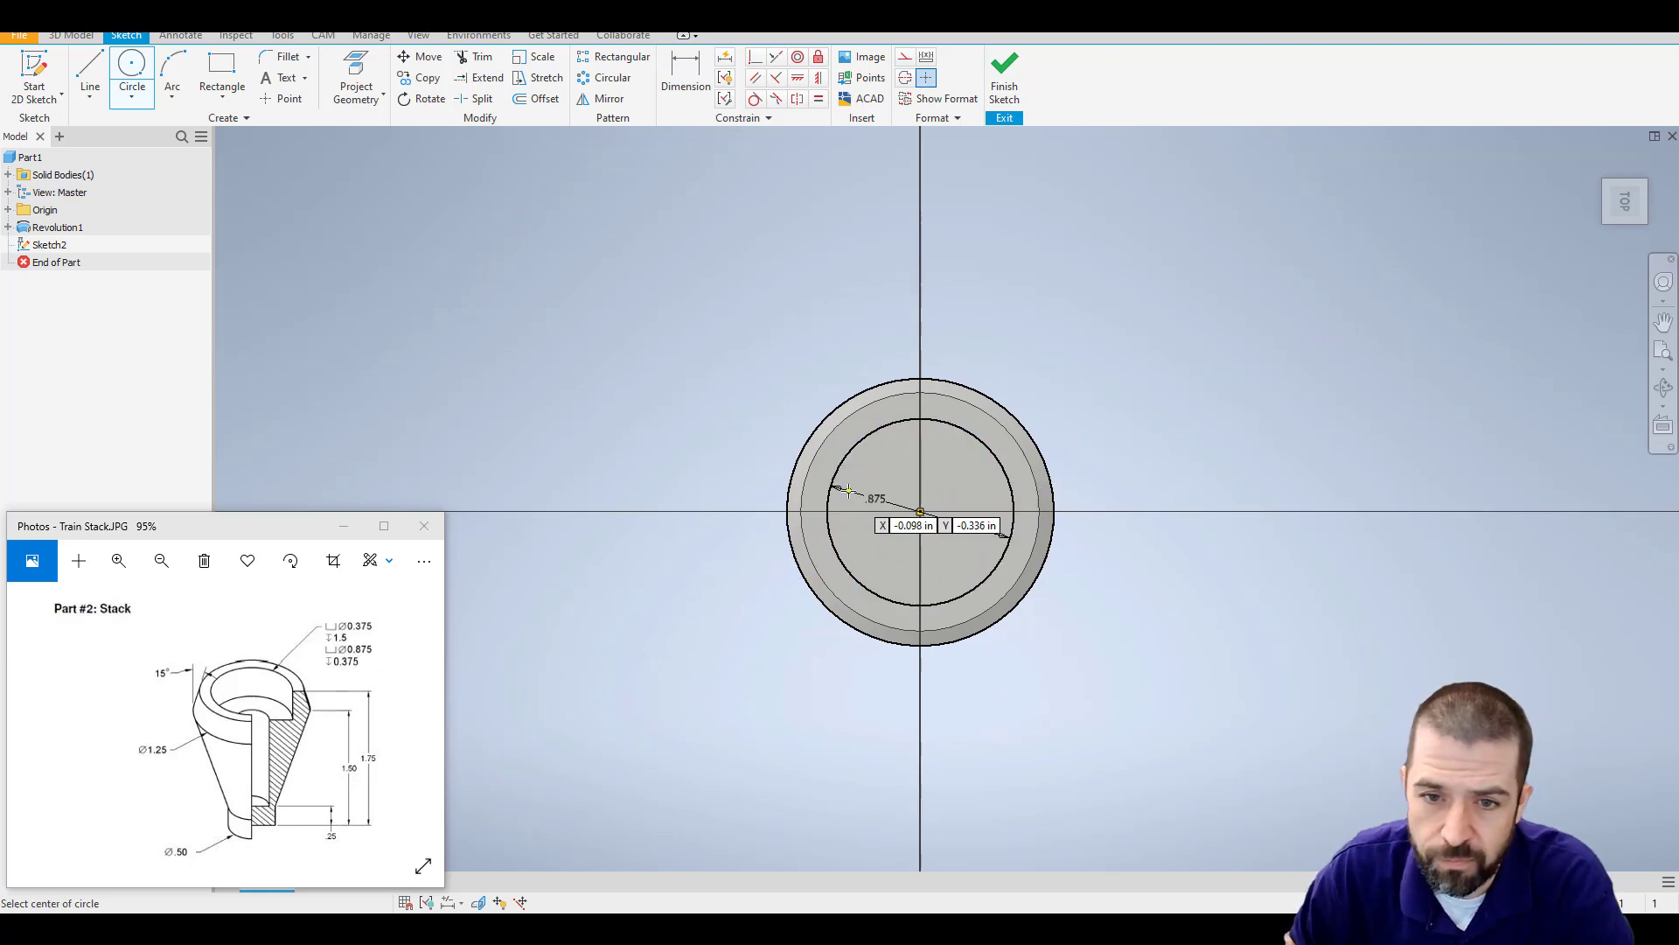
left_click(1017, 73)
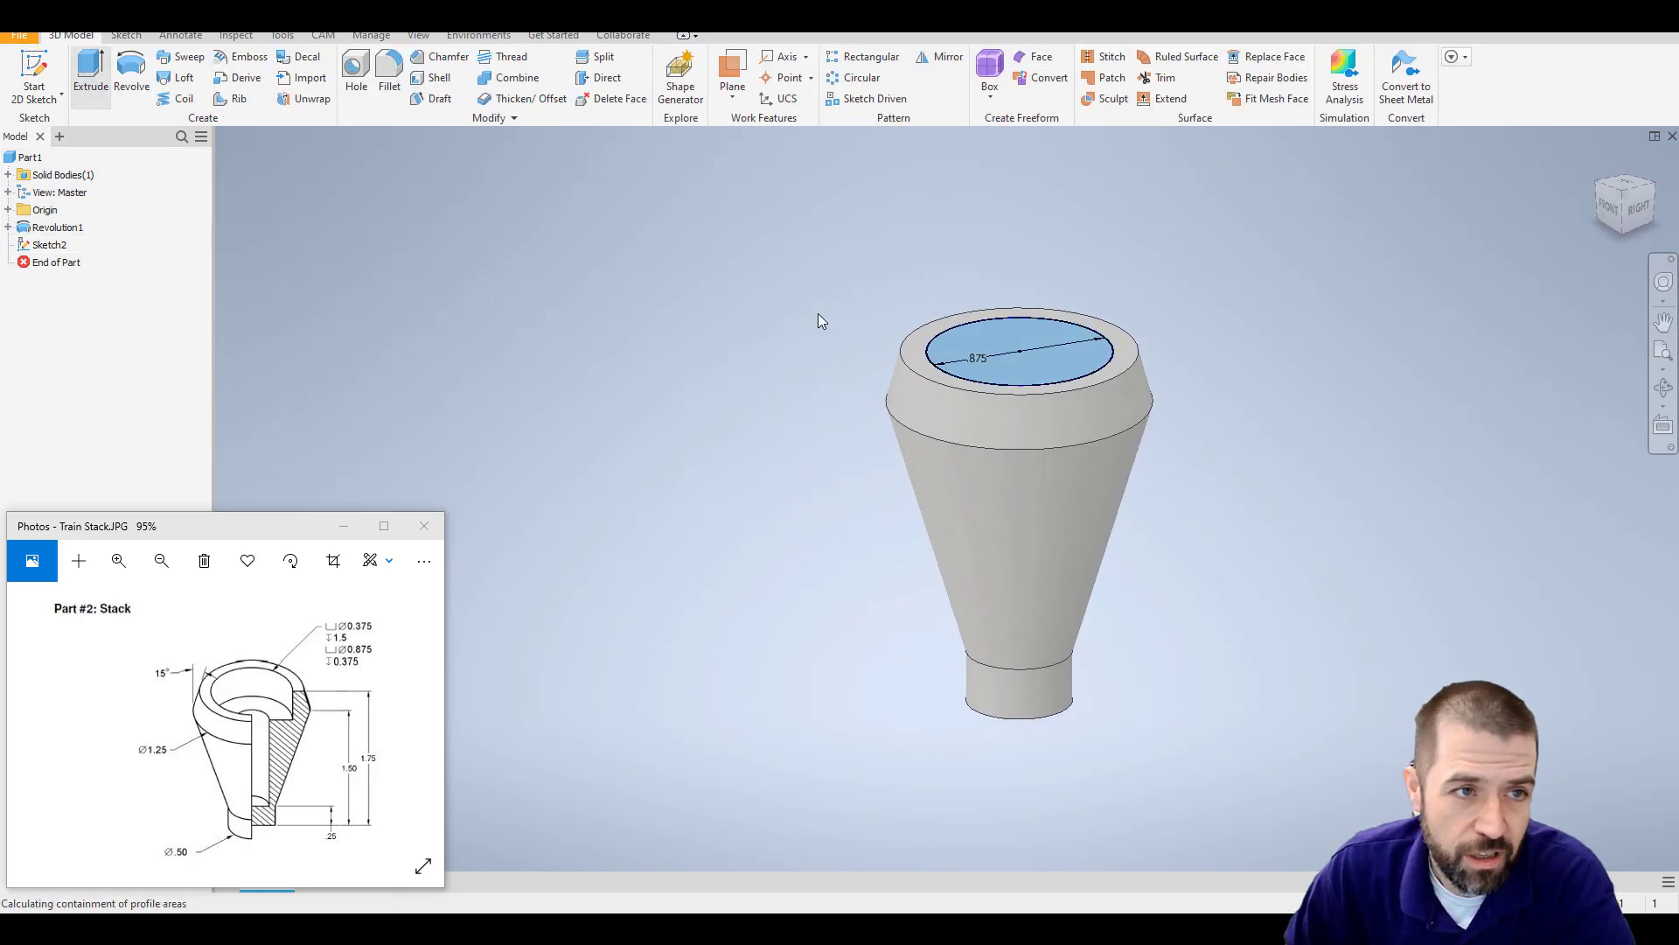
Extrude-cut the 0.875 in circle 0.375 in deep, then orbit to view the cup.
key("e")
middle_click_drag(1052, 360, 906, 452)
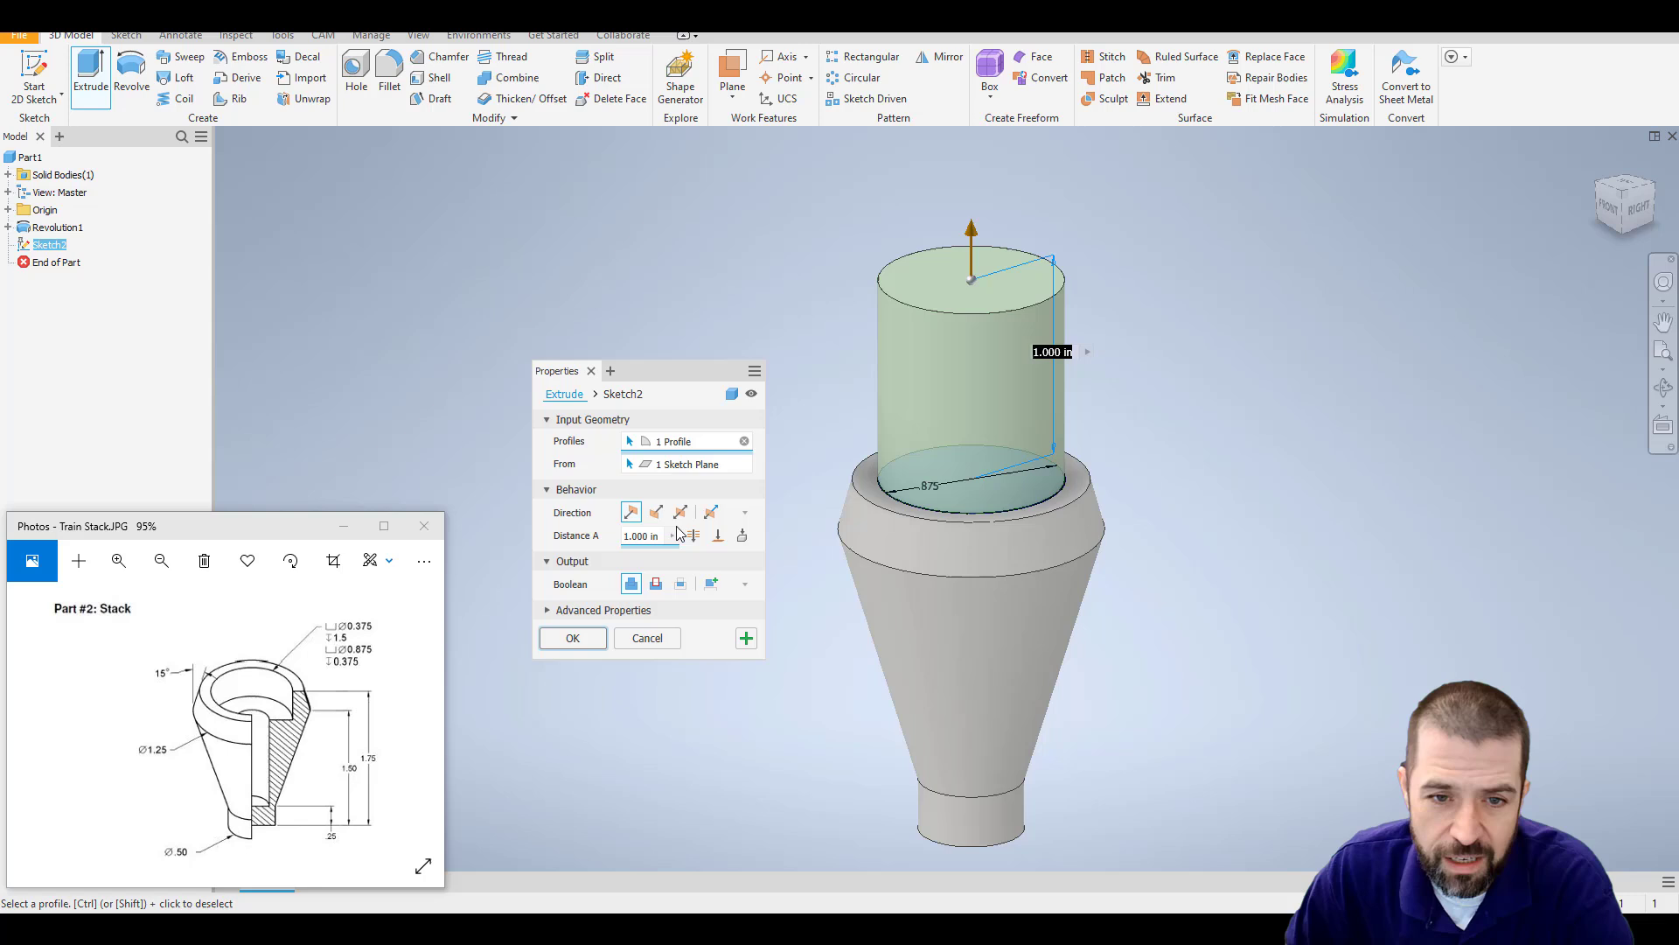
left_click(660, 585)
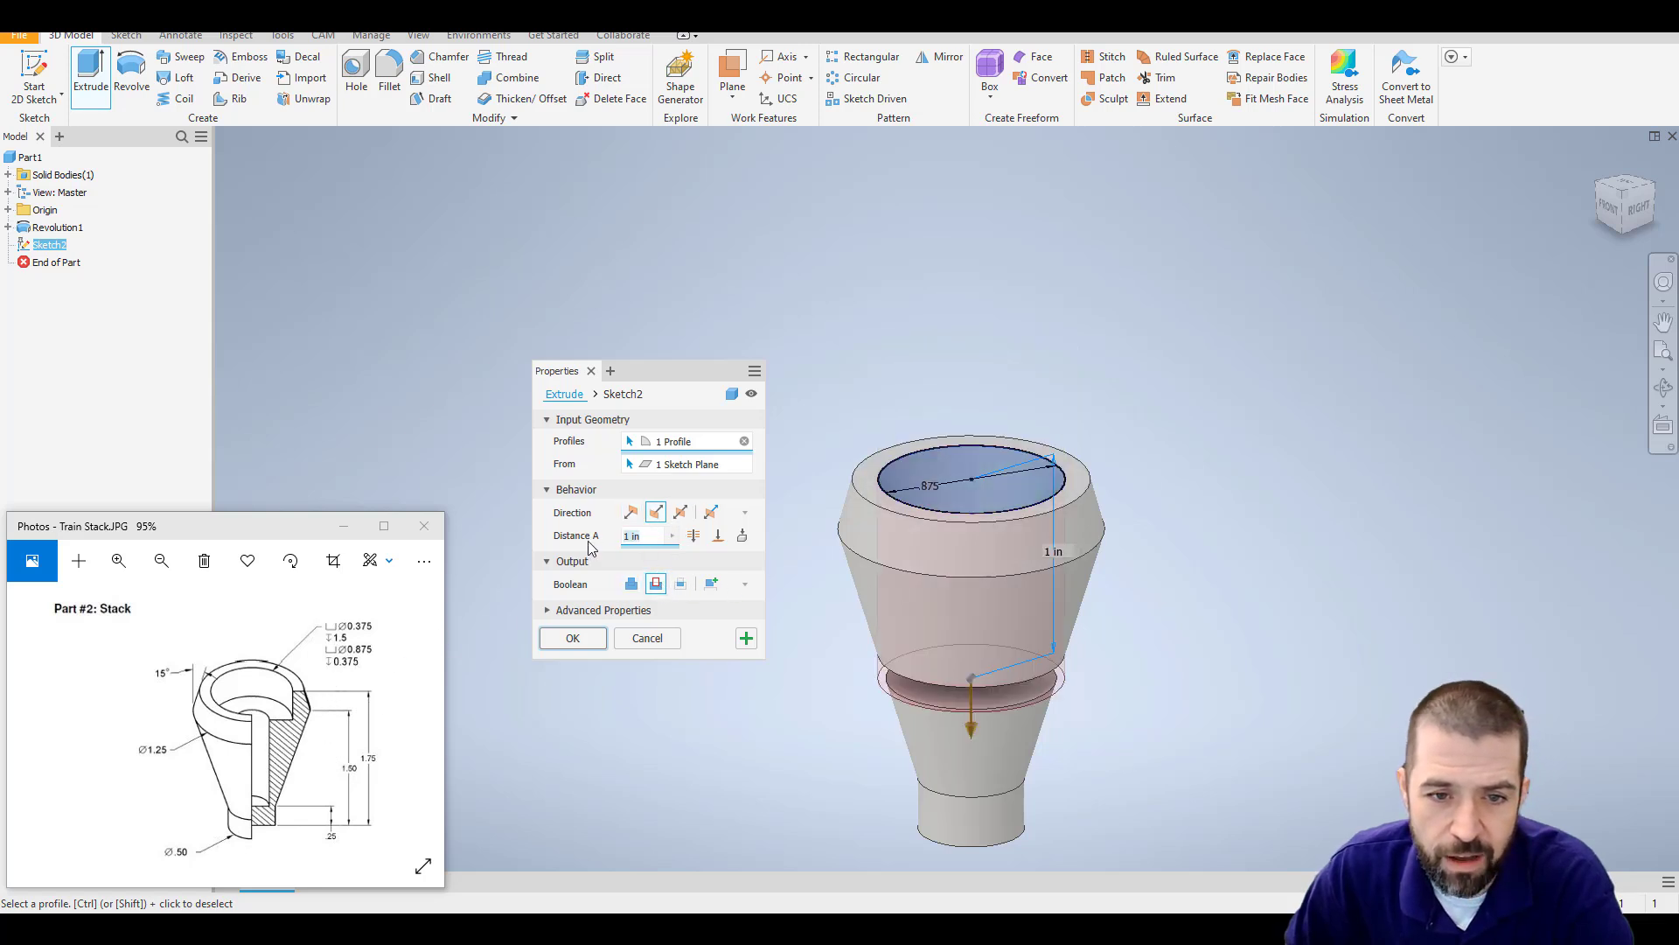
type(".375")
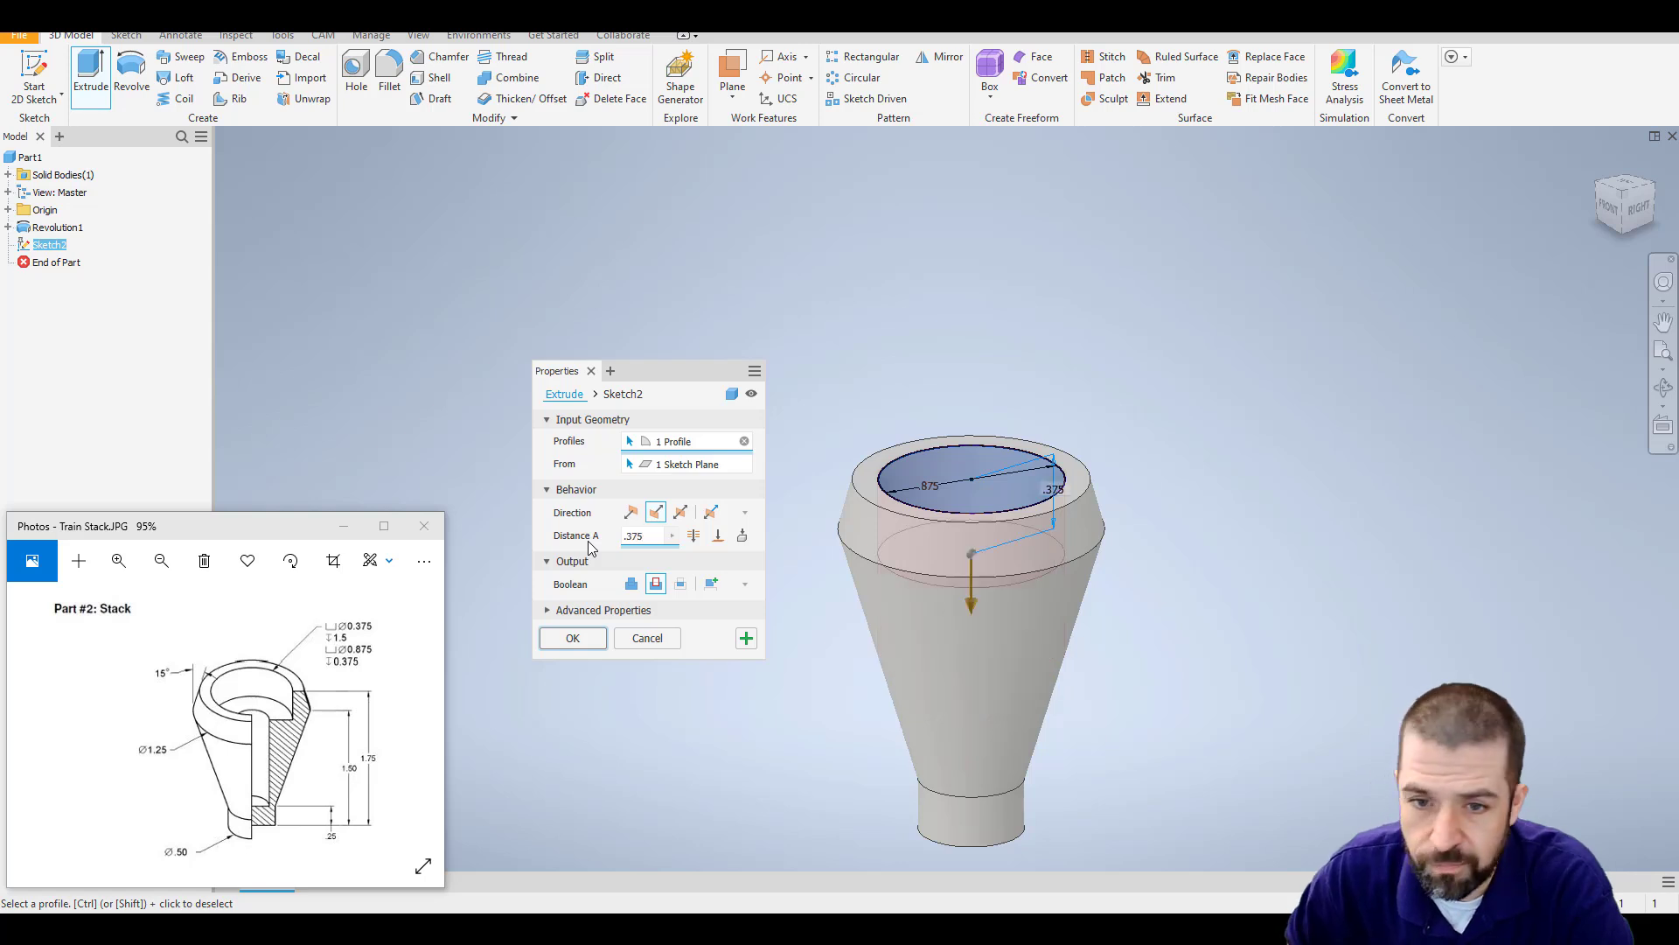
left_click(593, 635)
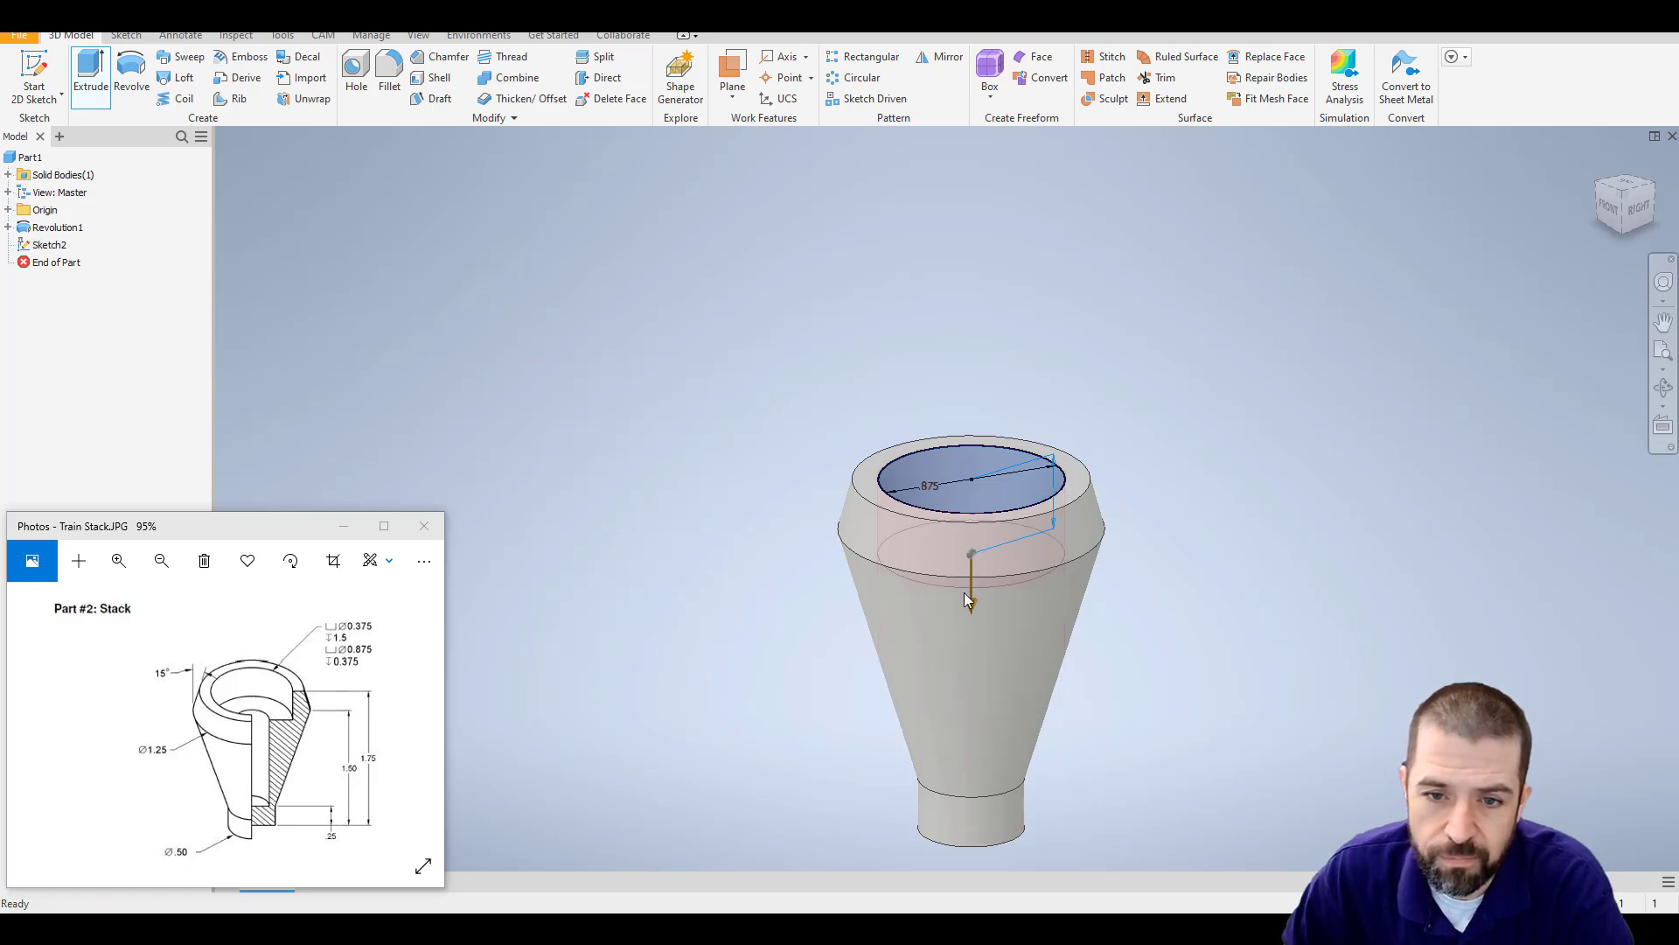
middle_click_drag(1335, 411, 1266, 365)
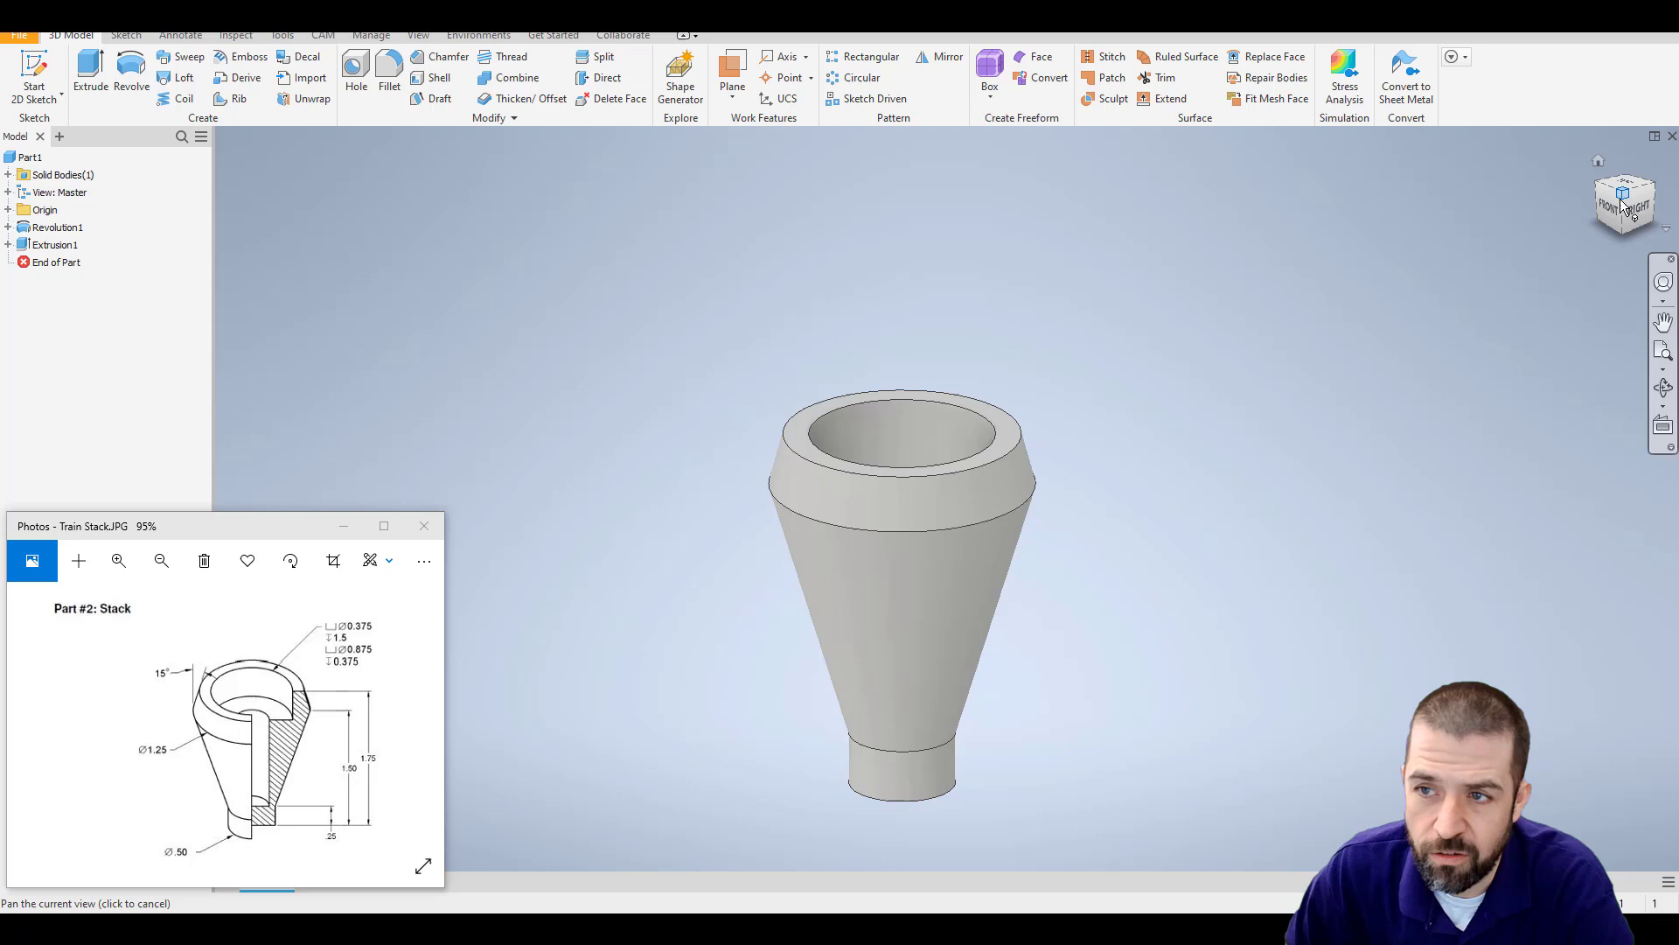
left_click_drag(1622, 206, 1620, 271)
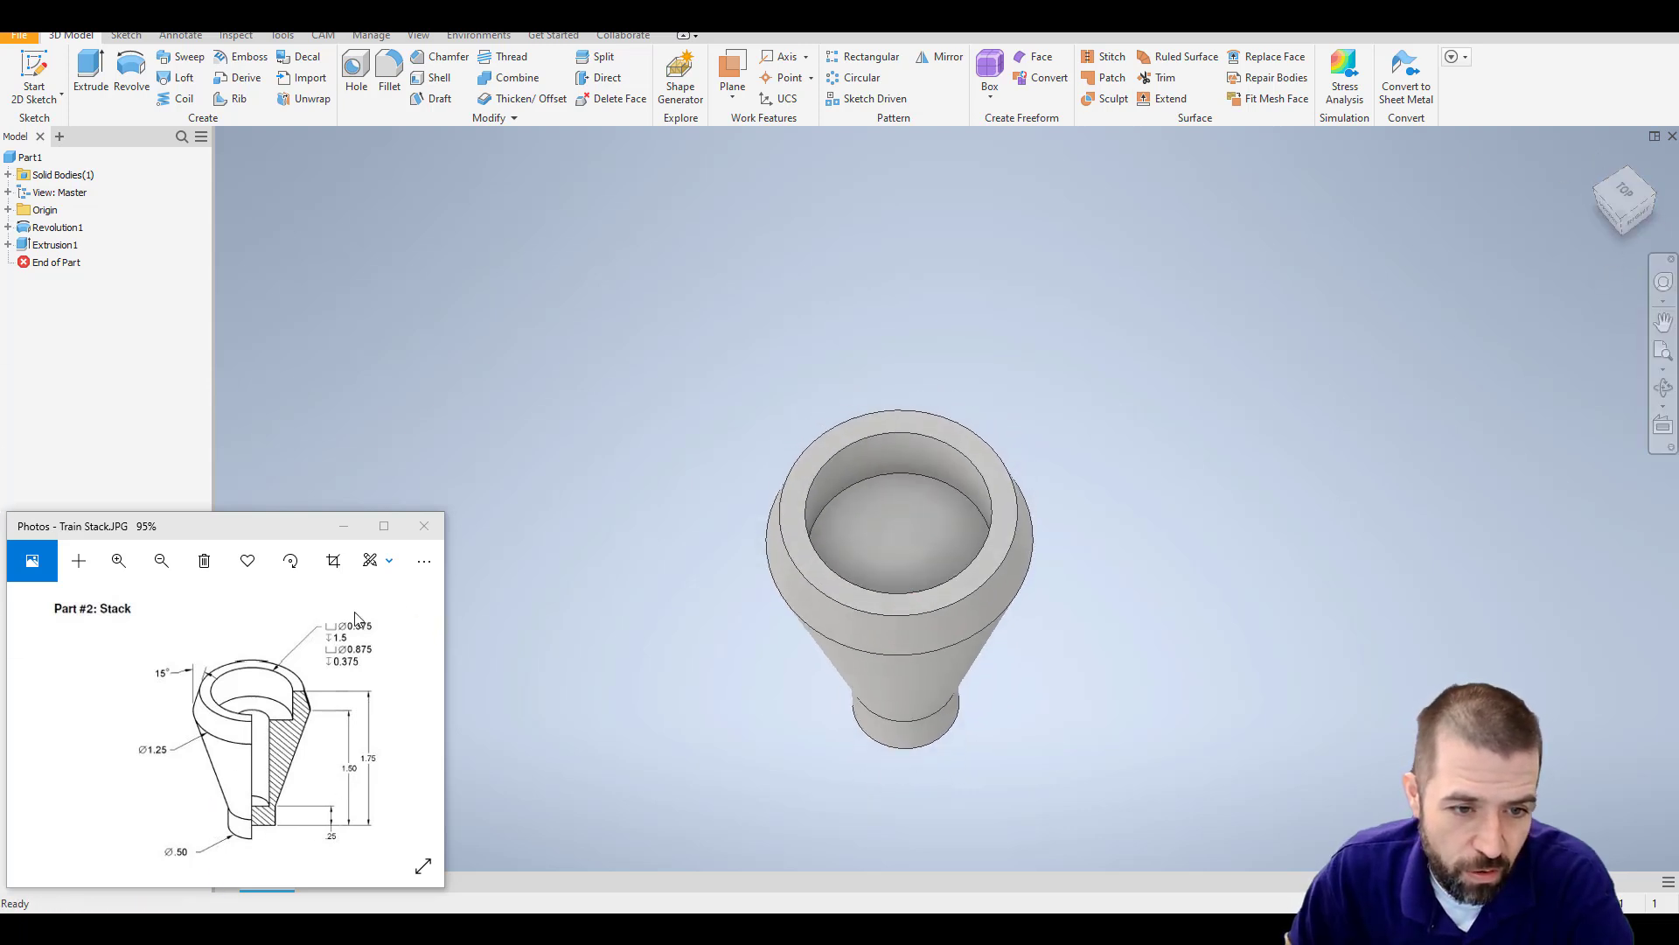
Sketch a centred 0.375 in diameter circle on the counterbore floor and finish the sketch.
left_click(34, 72)
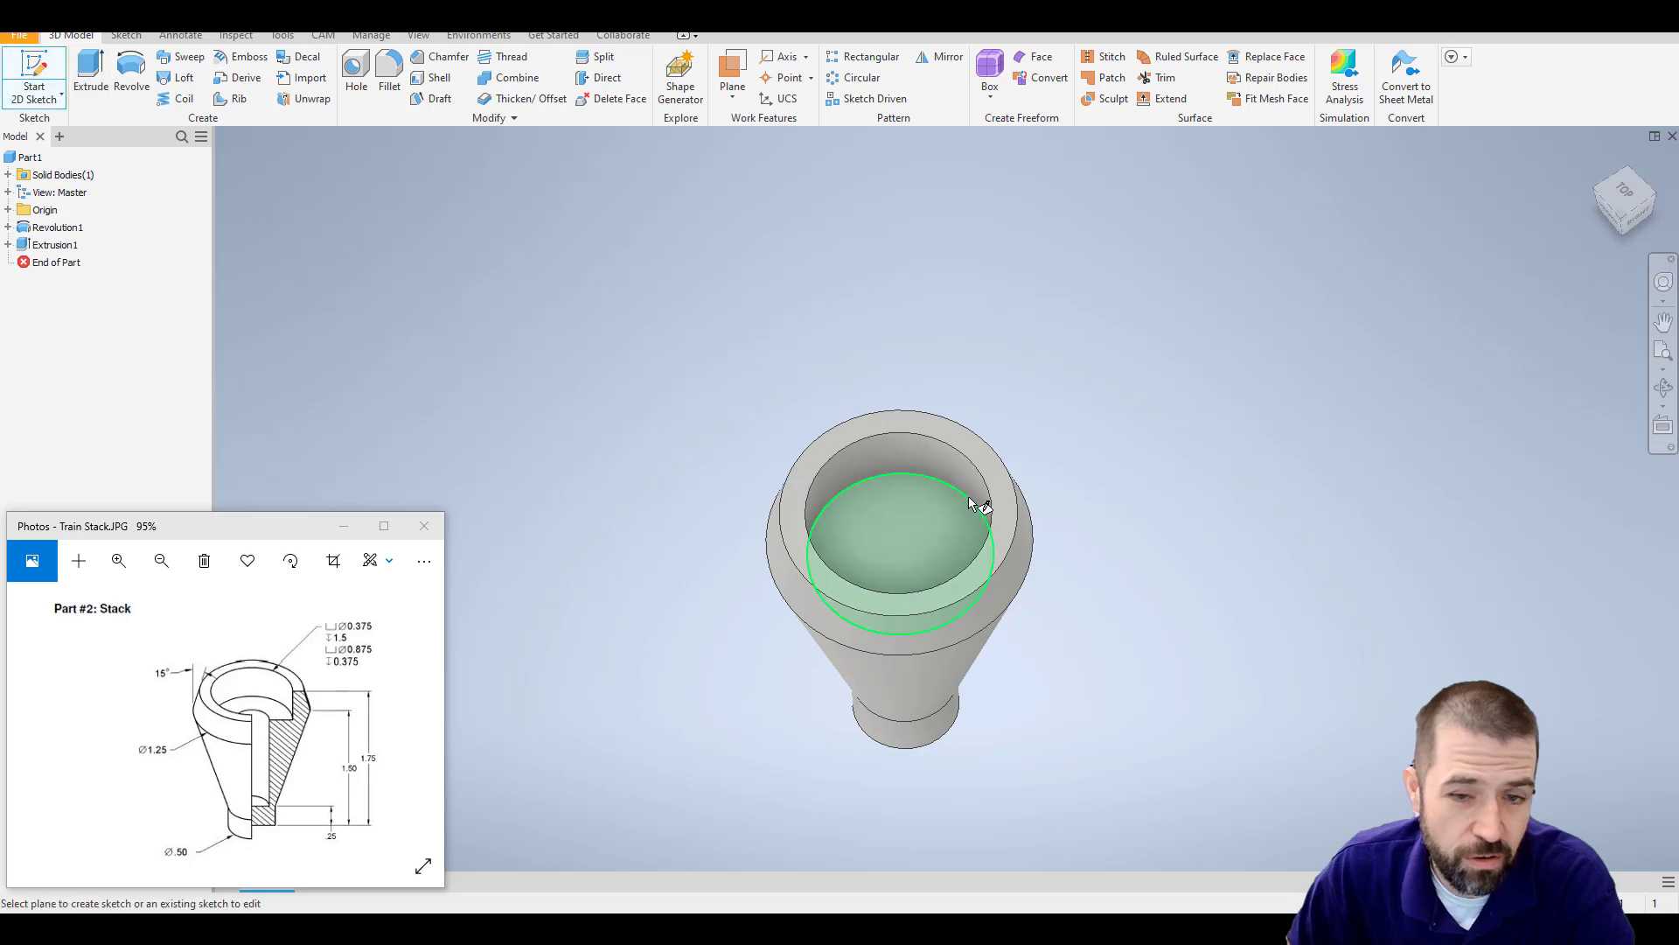
left_click(911, 538)
key("c")
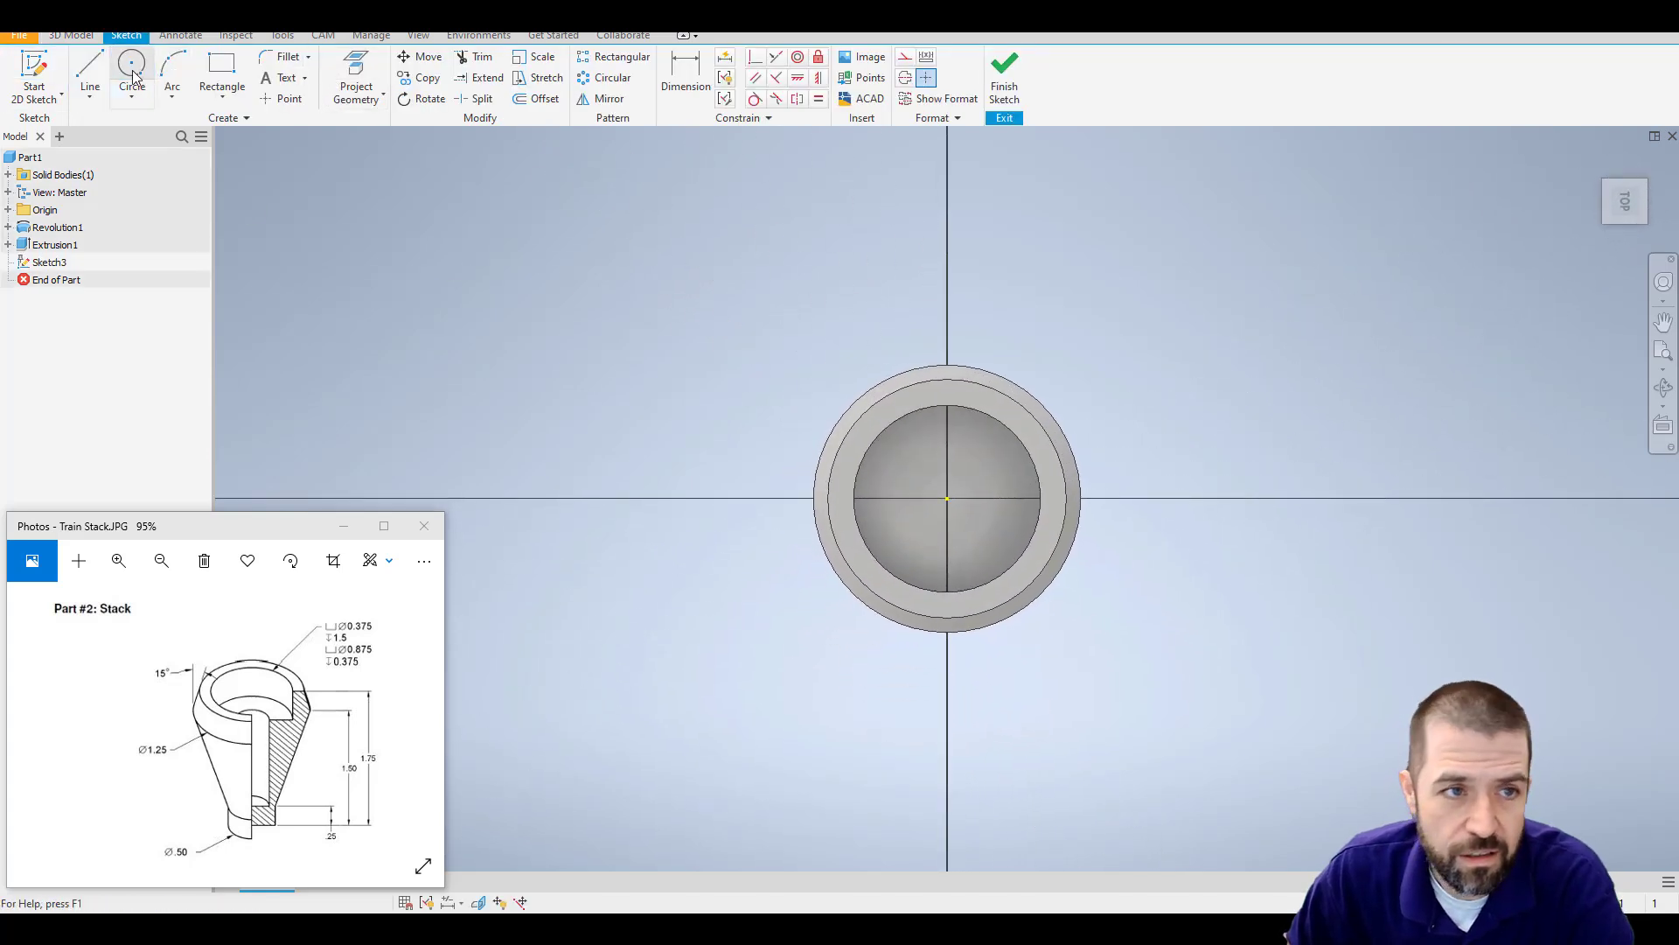
left_click(948, 497)
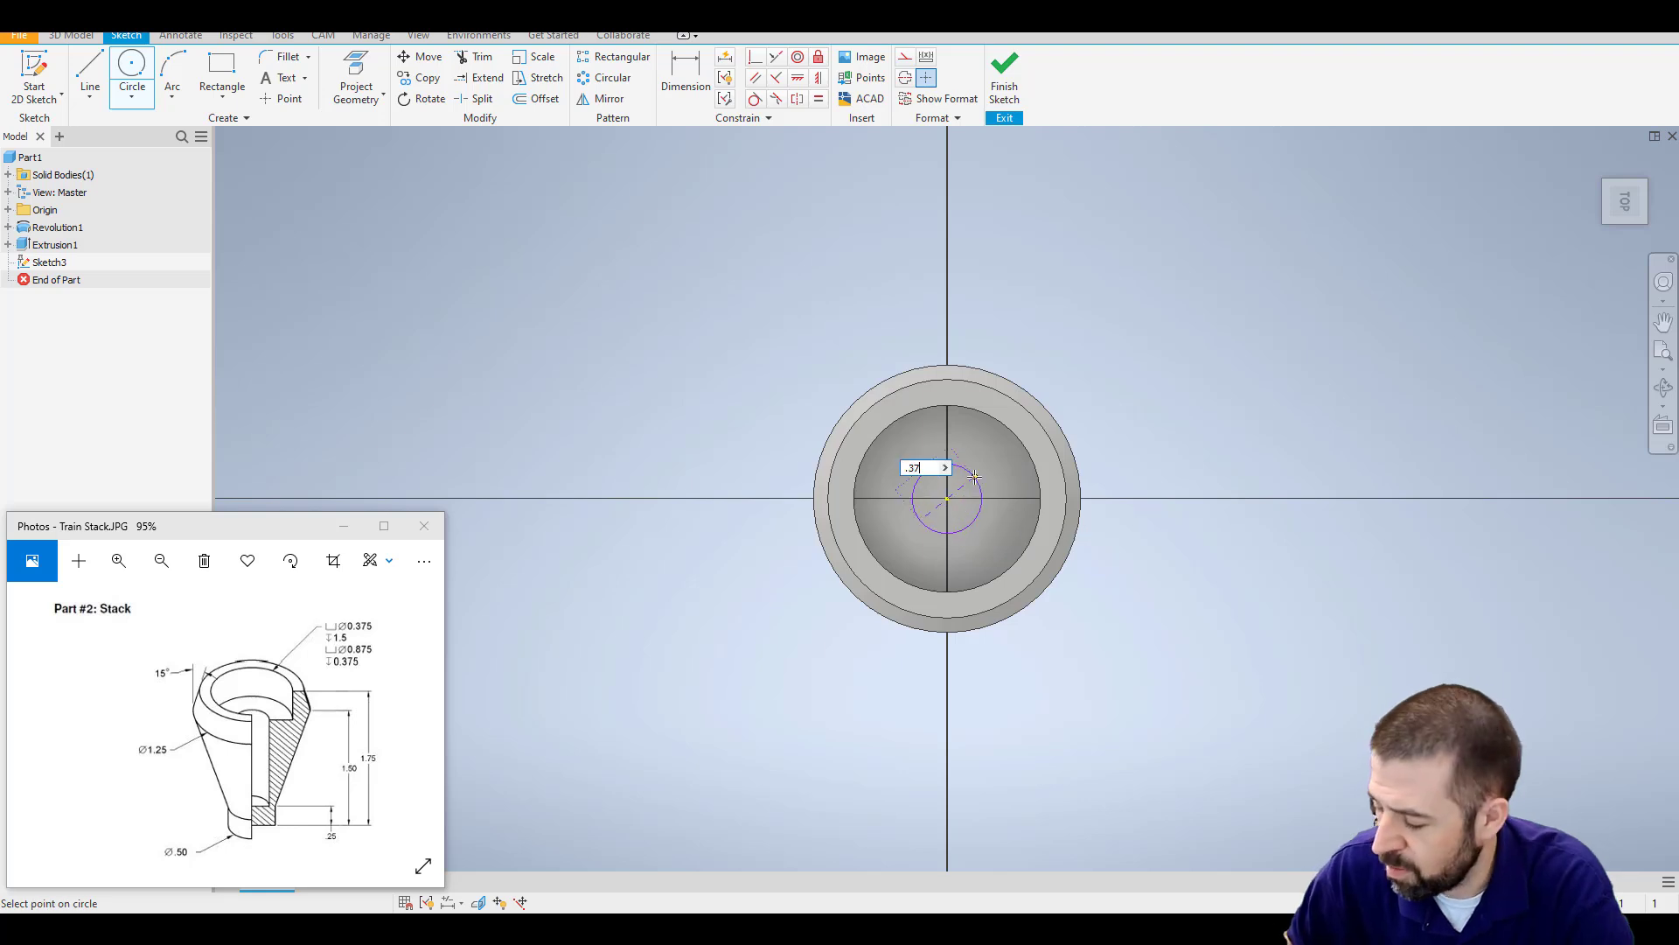
type(".375")
key("Return")
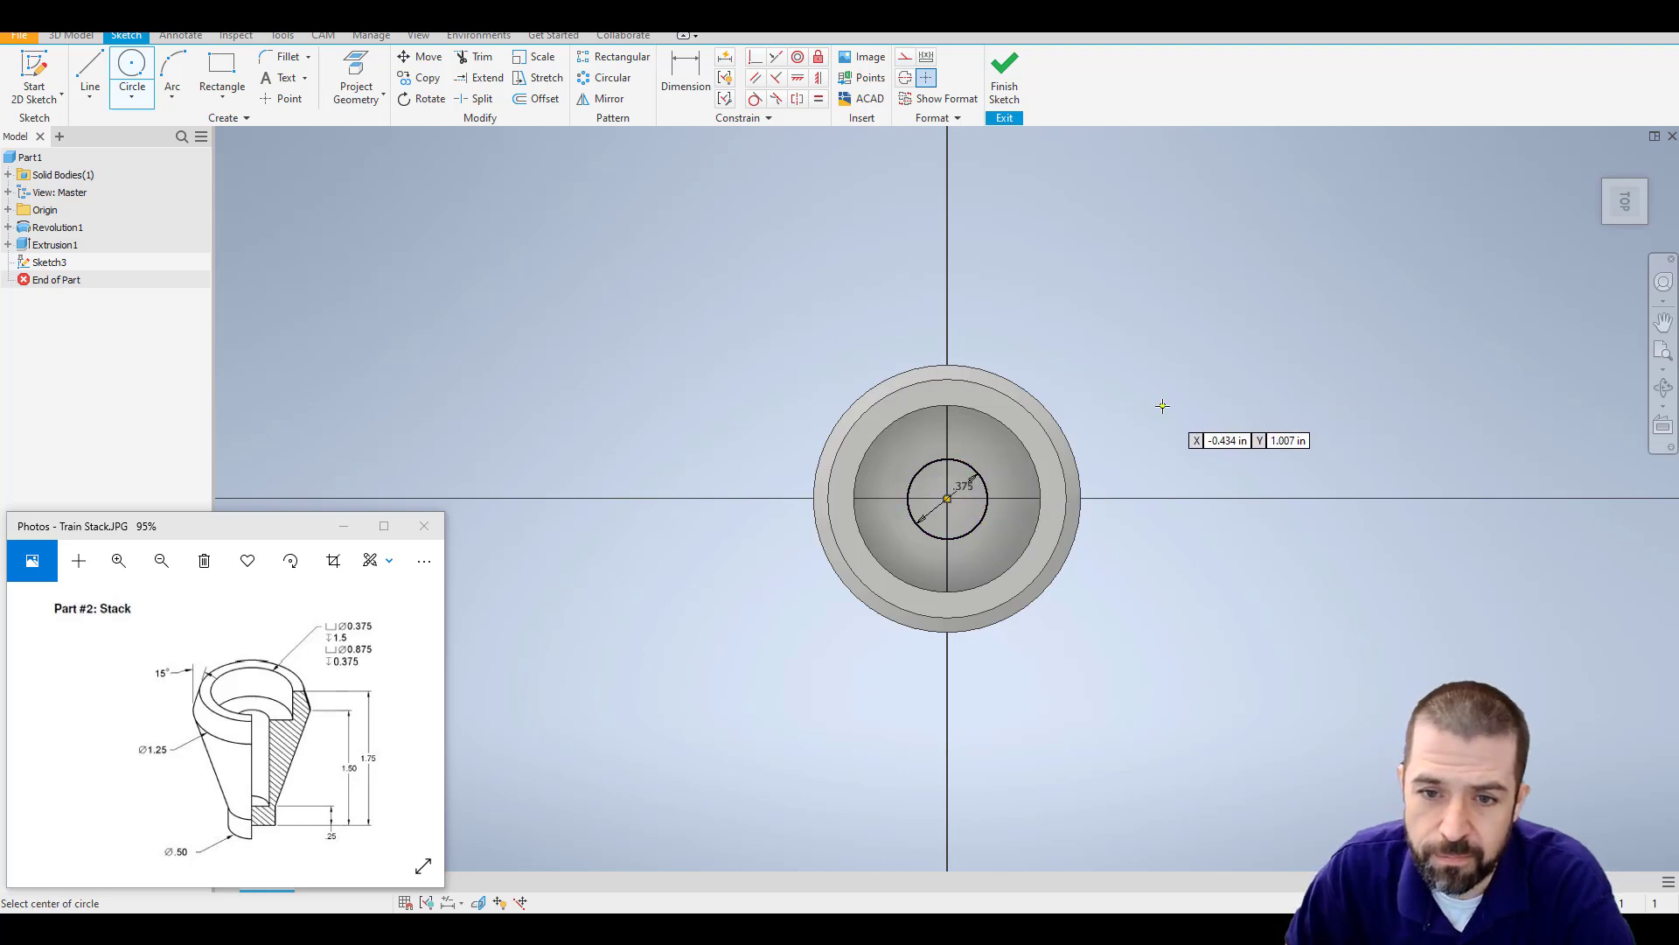
left_click(1004, 75)
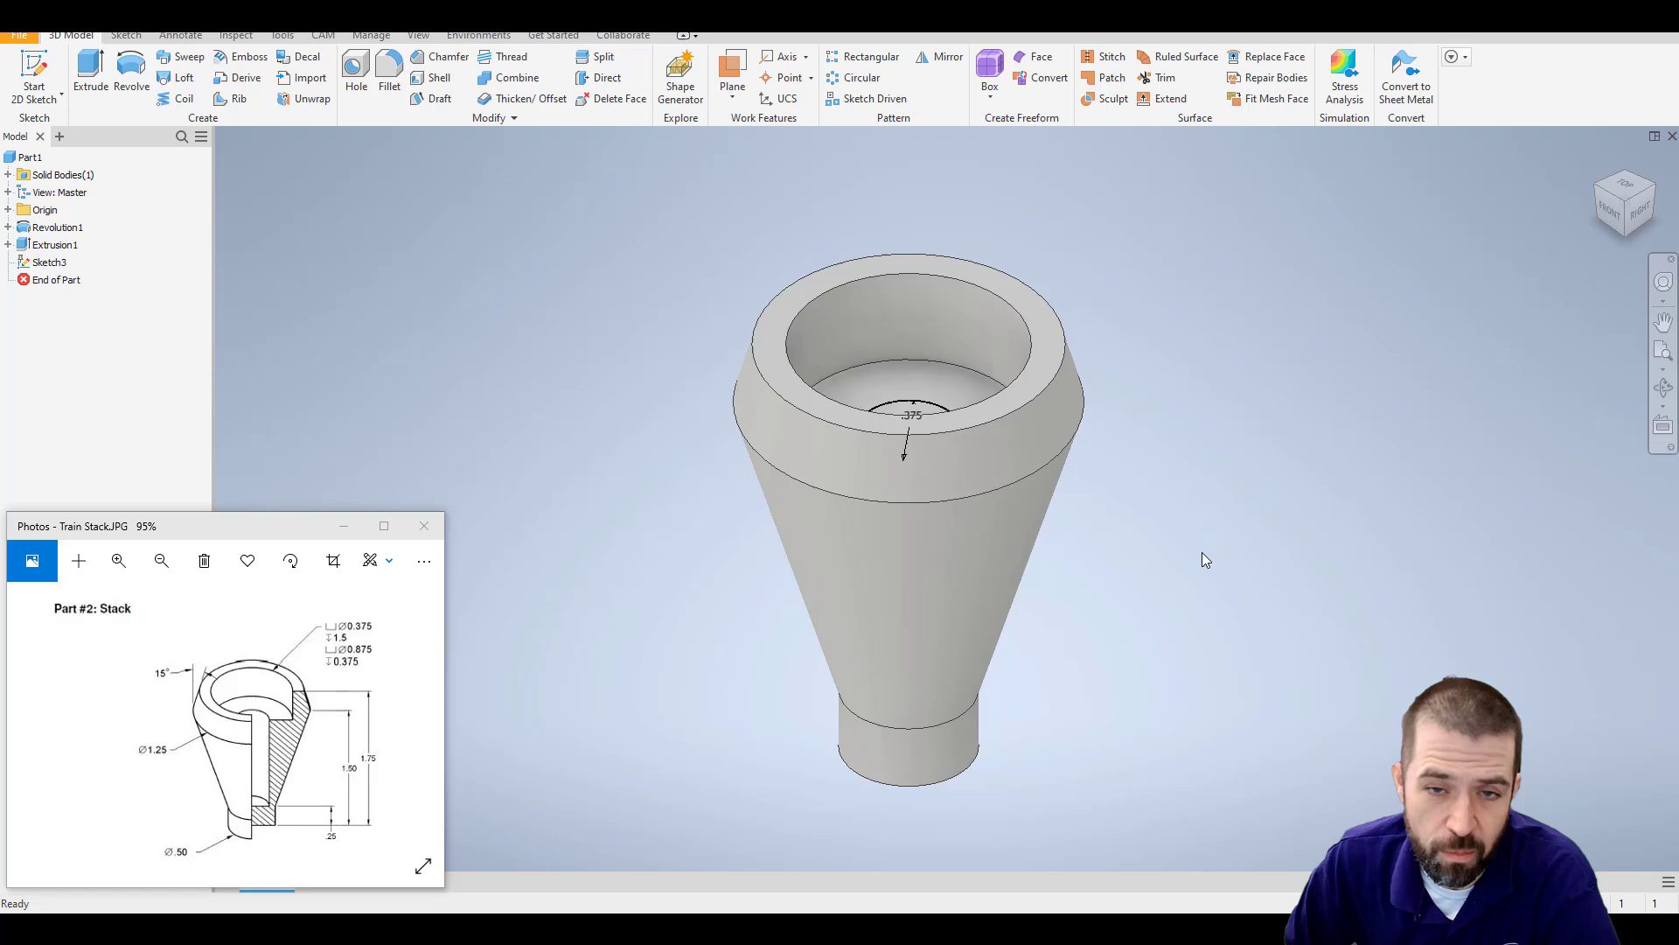
Start a cut extrusion on the 0.375 in circle and compute 1.75 − 0.375 = 1.375 in Calculator.
left_click(91, 77)
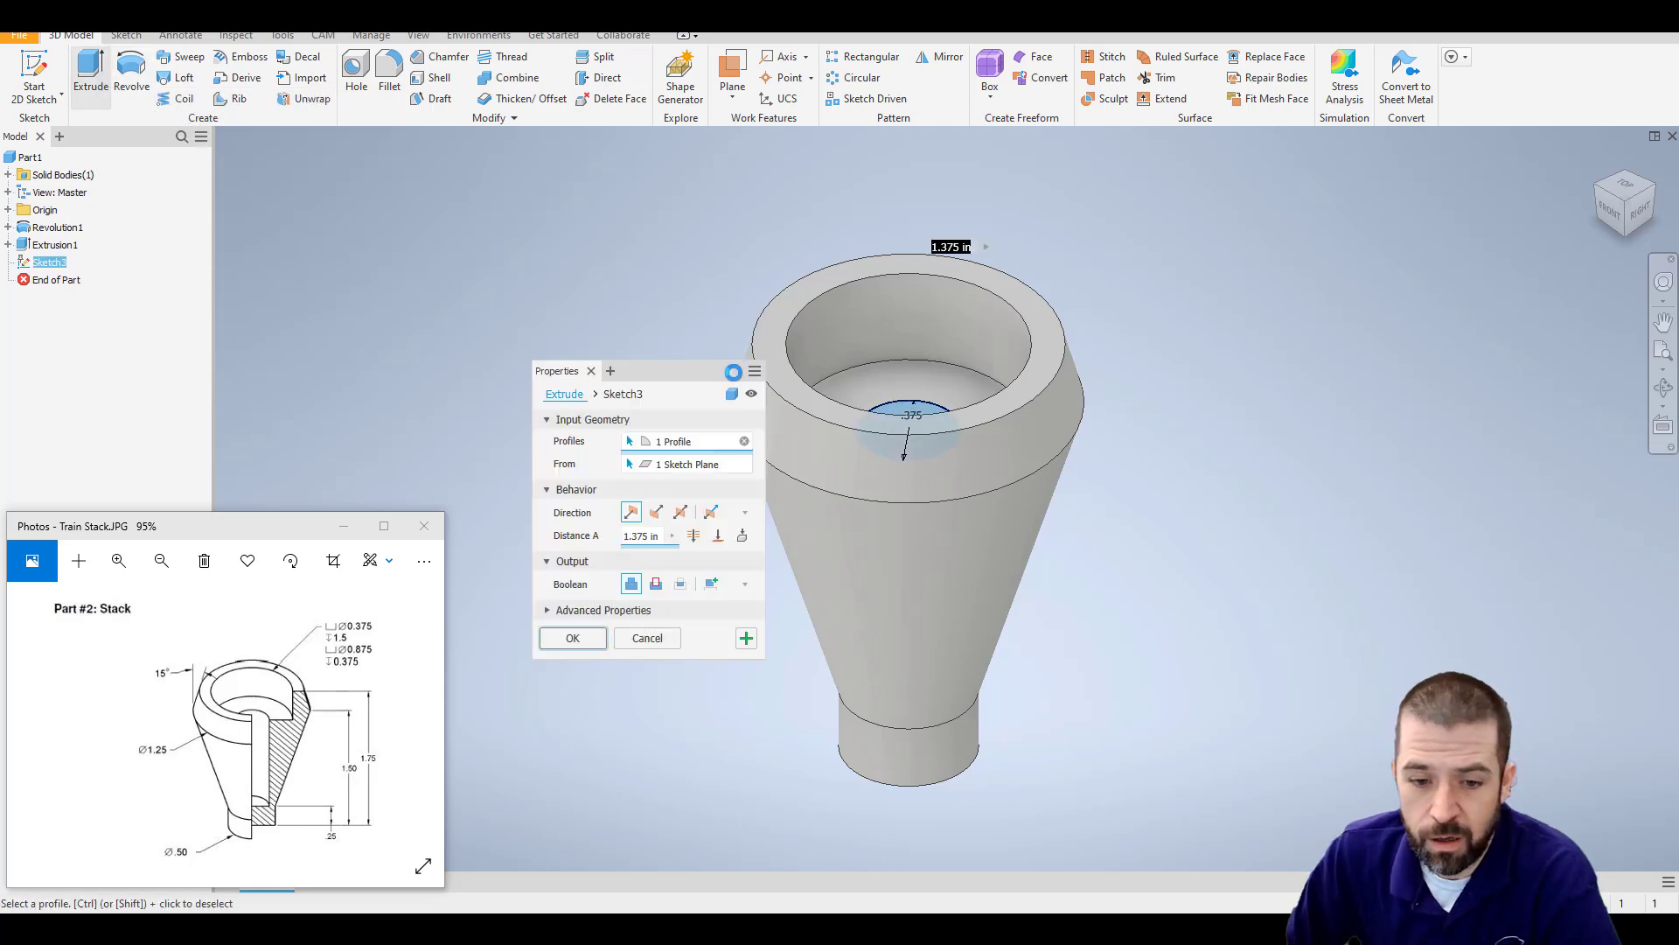
left_click(657, 585)
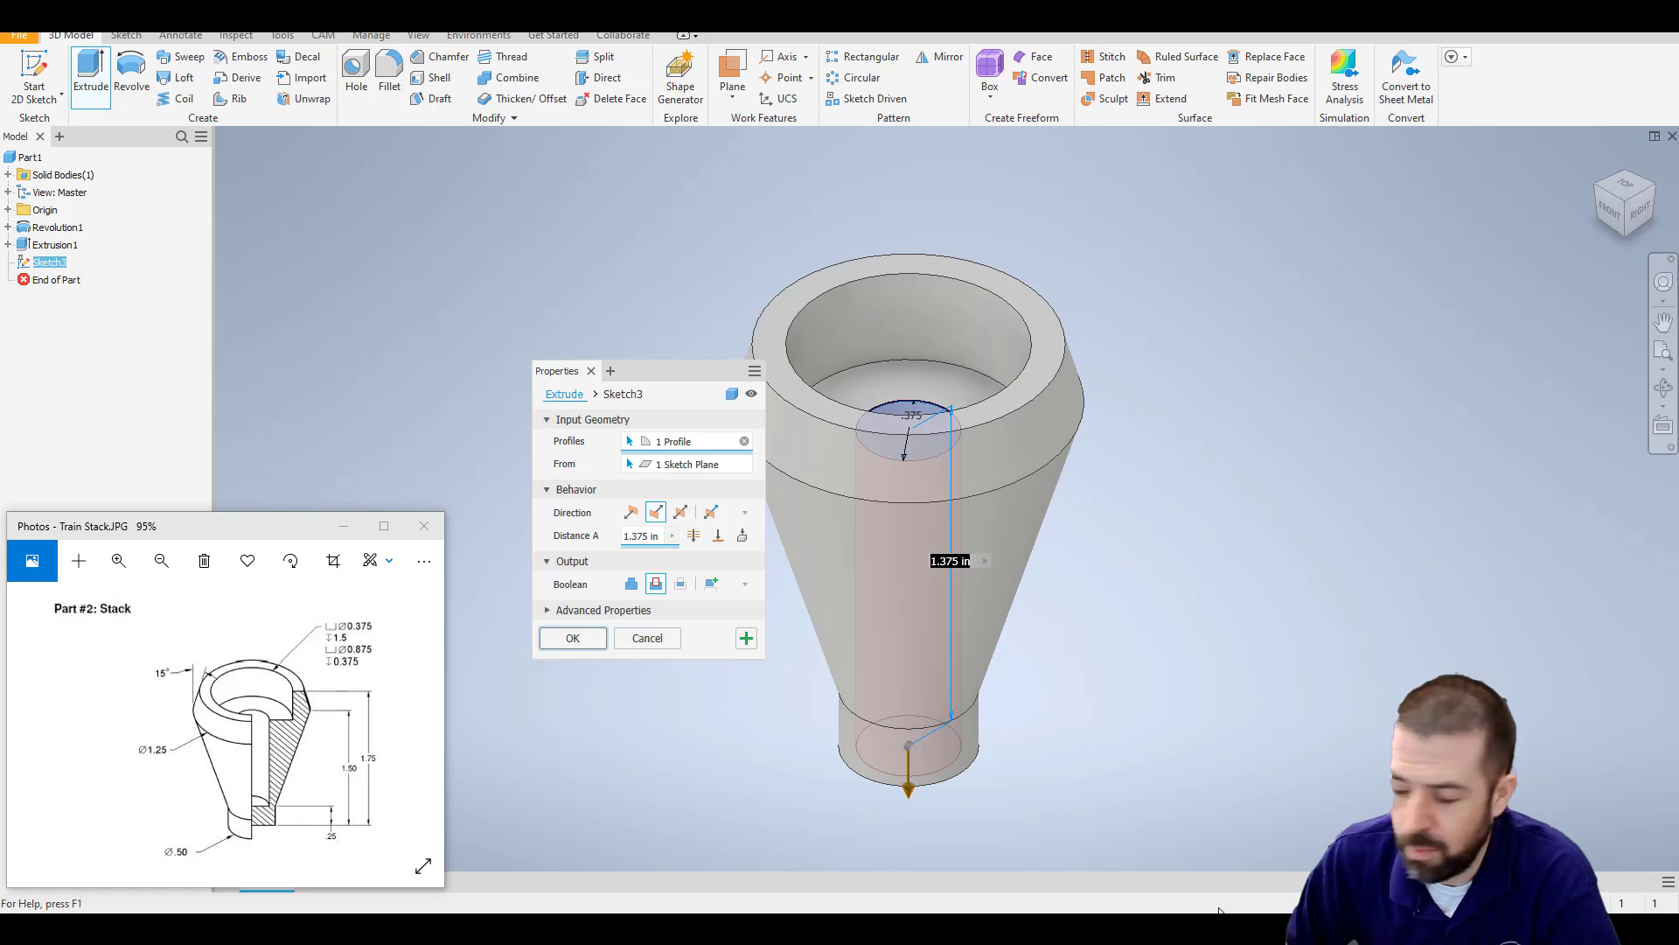
key("XF86Calculator")
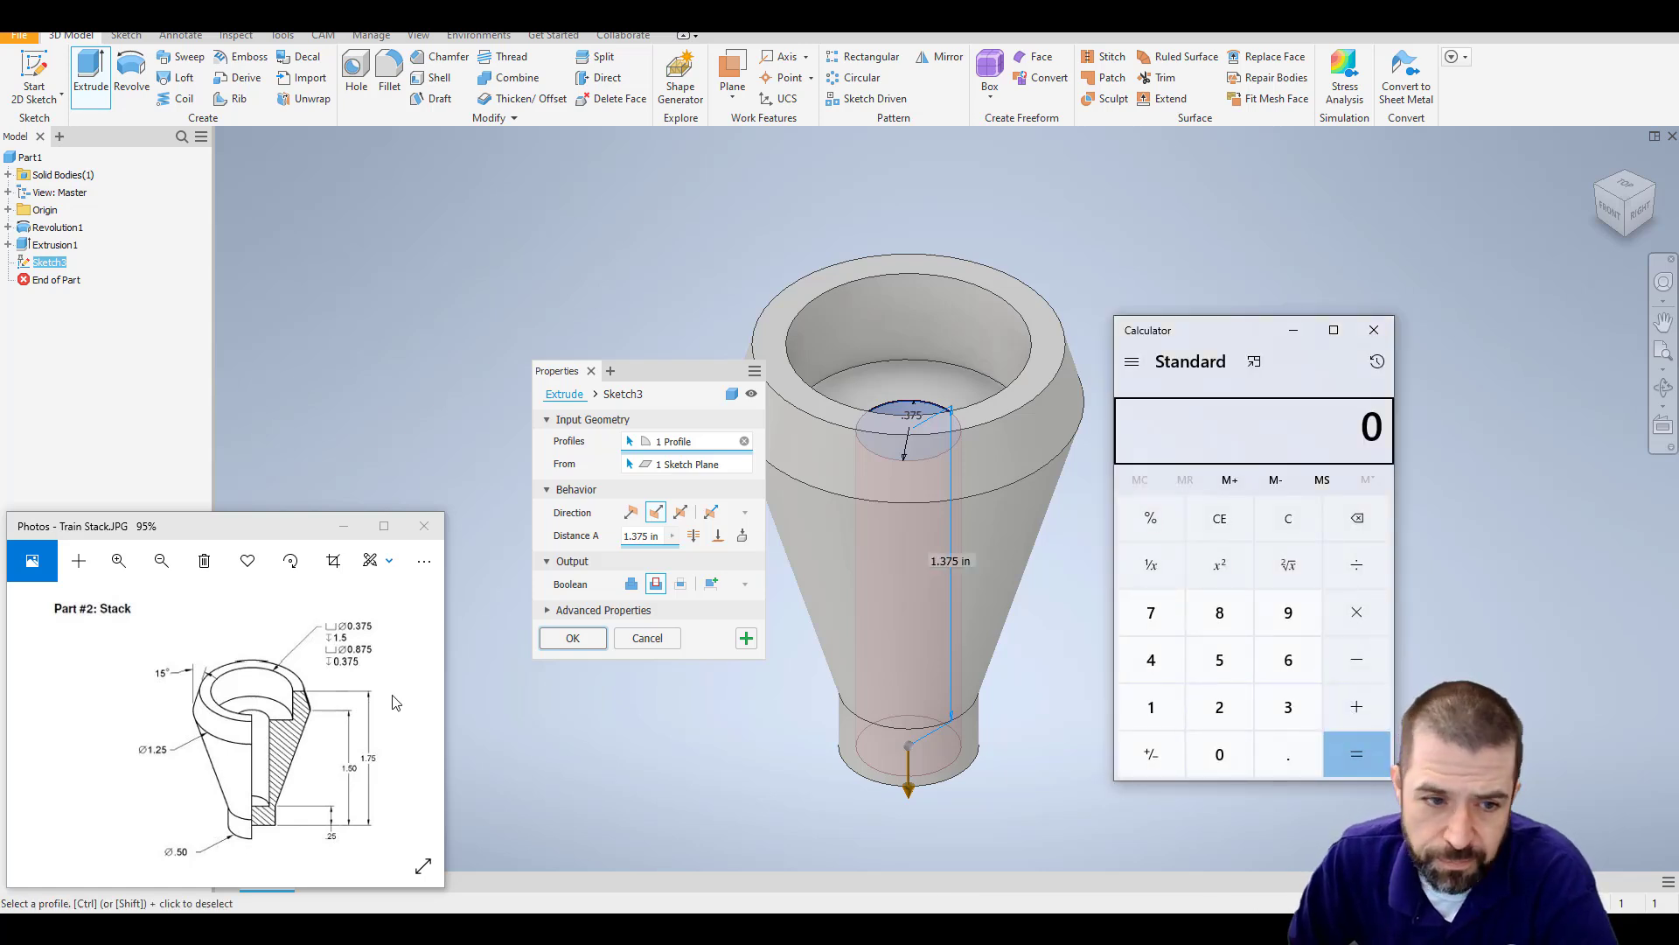
left_click(1170, 728)
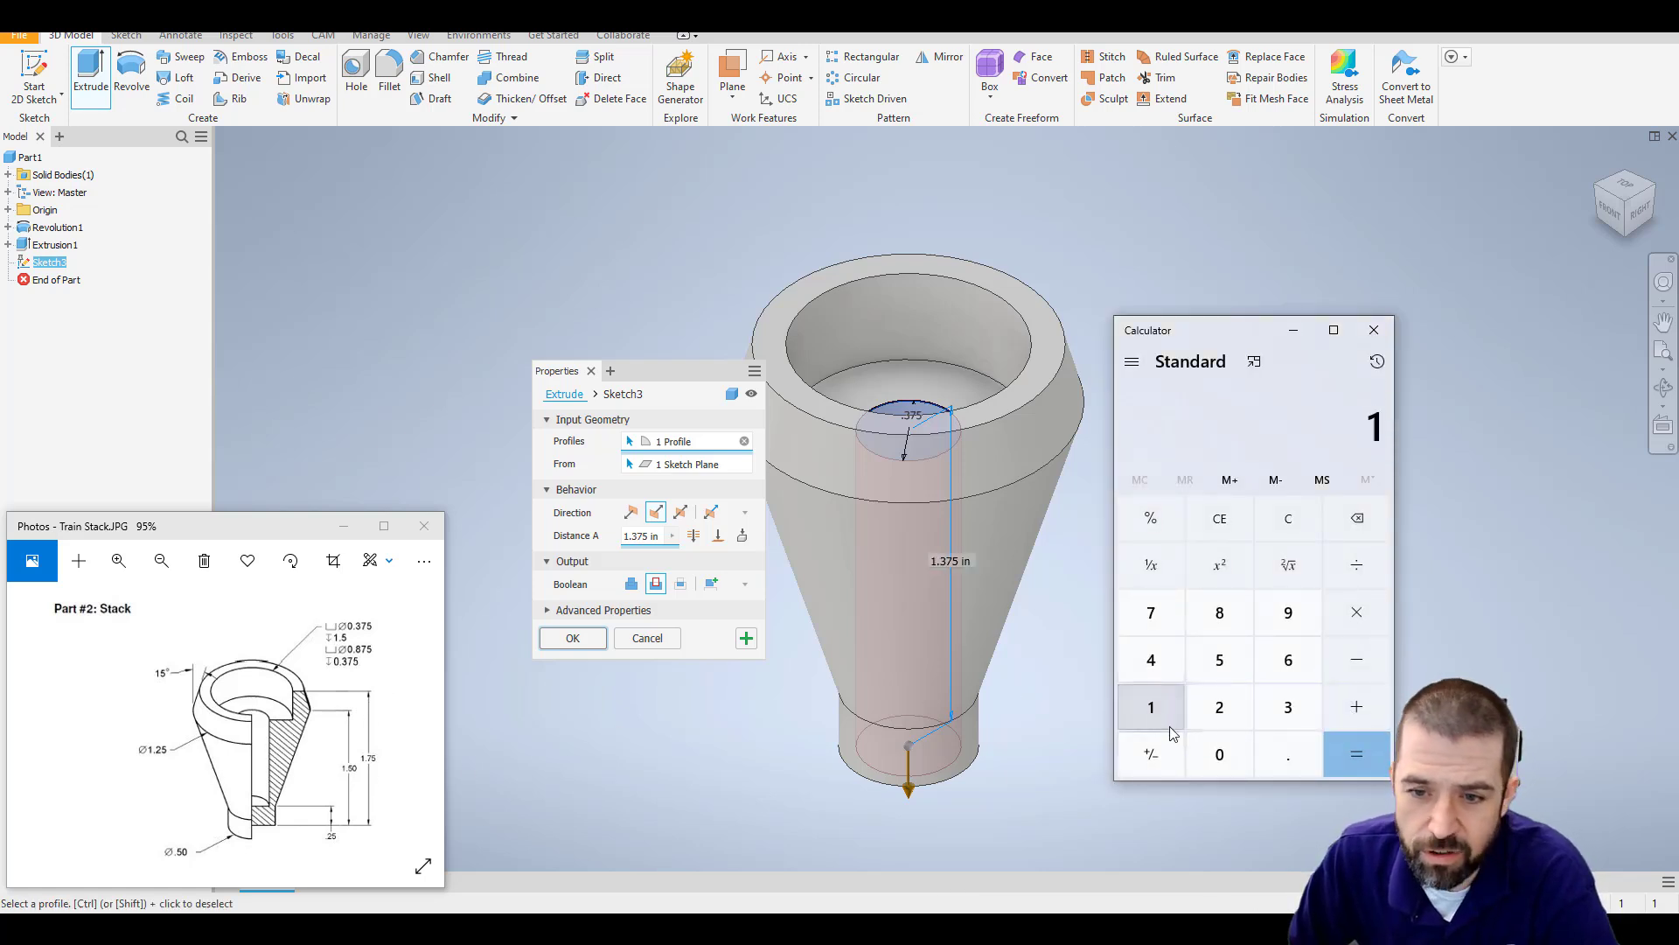
left_click(1292, 759)
left_click(1160, 619)
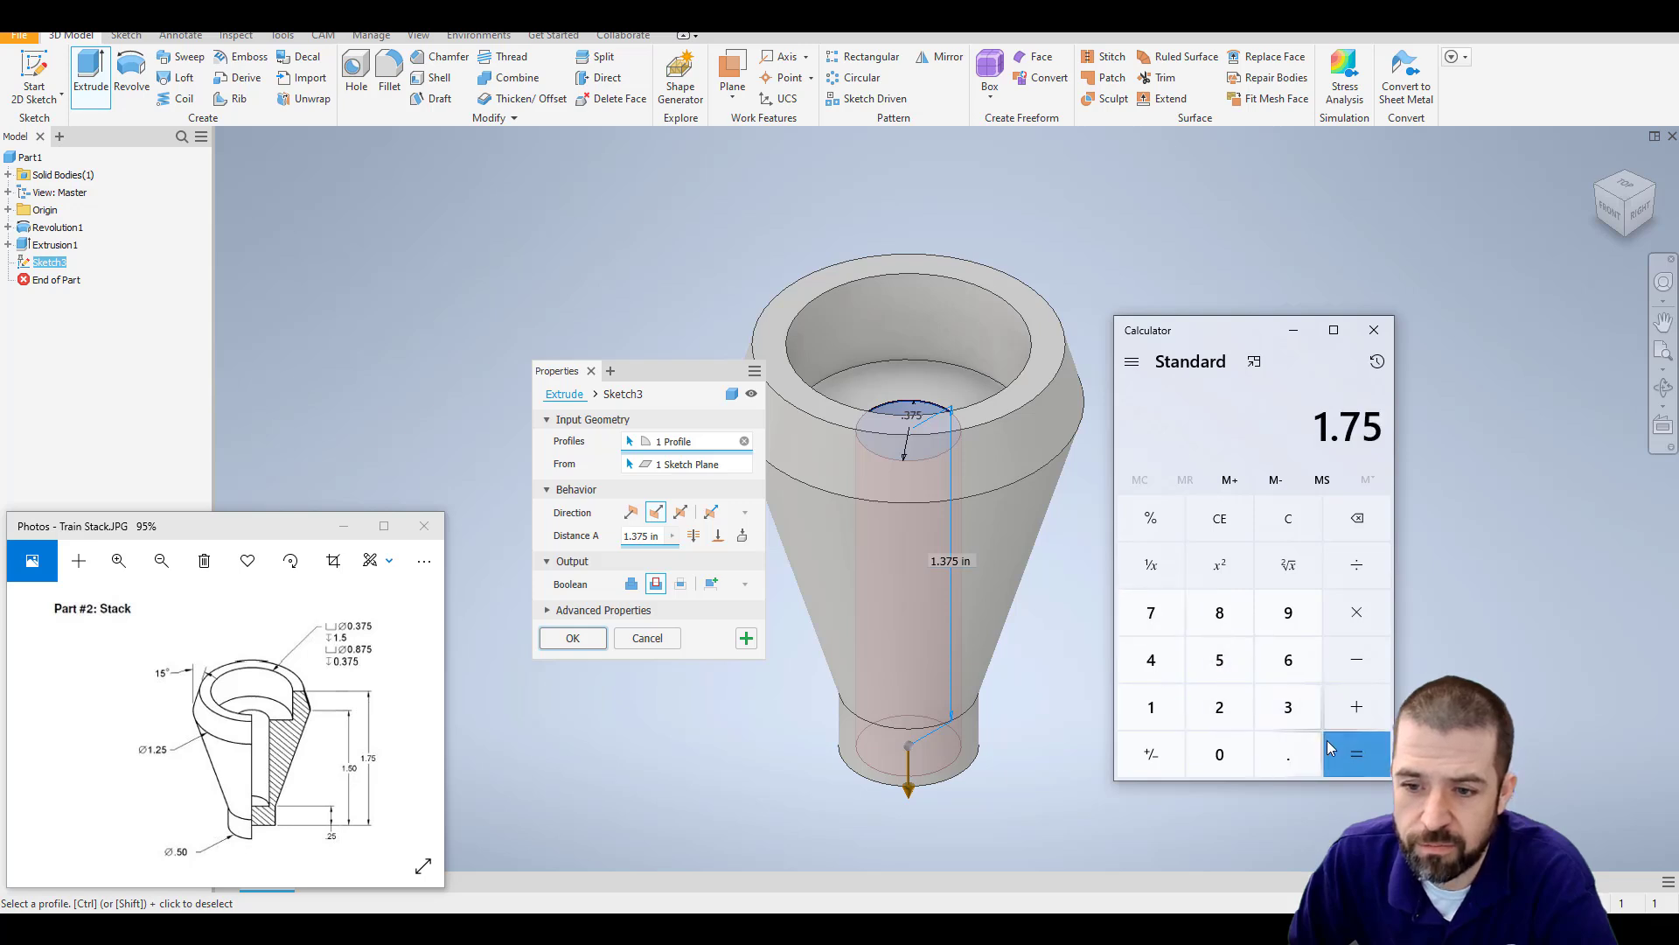
left_click(1356, 660)
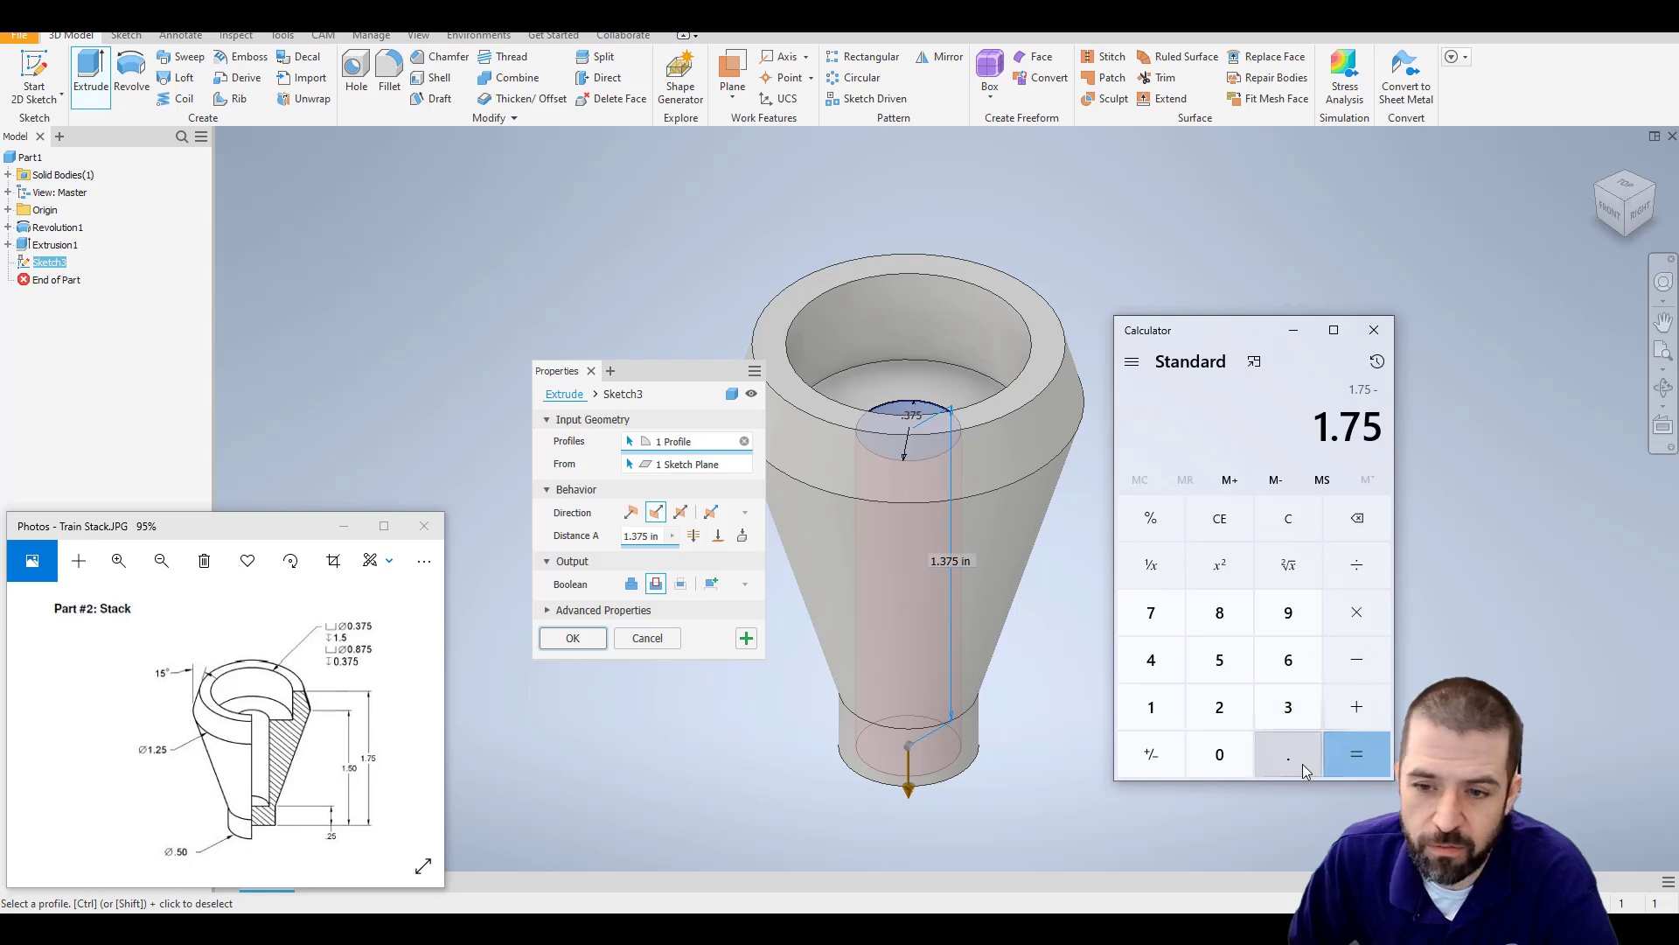
left_click(1214, 661)
left_click(1347, 753)
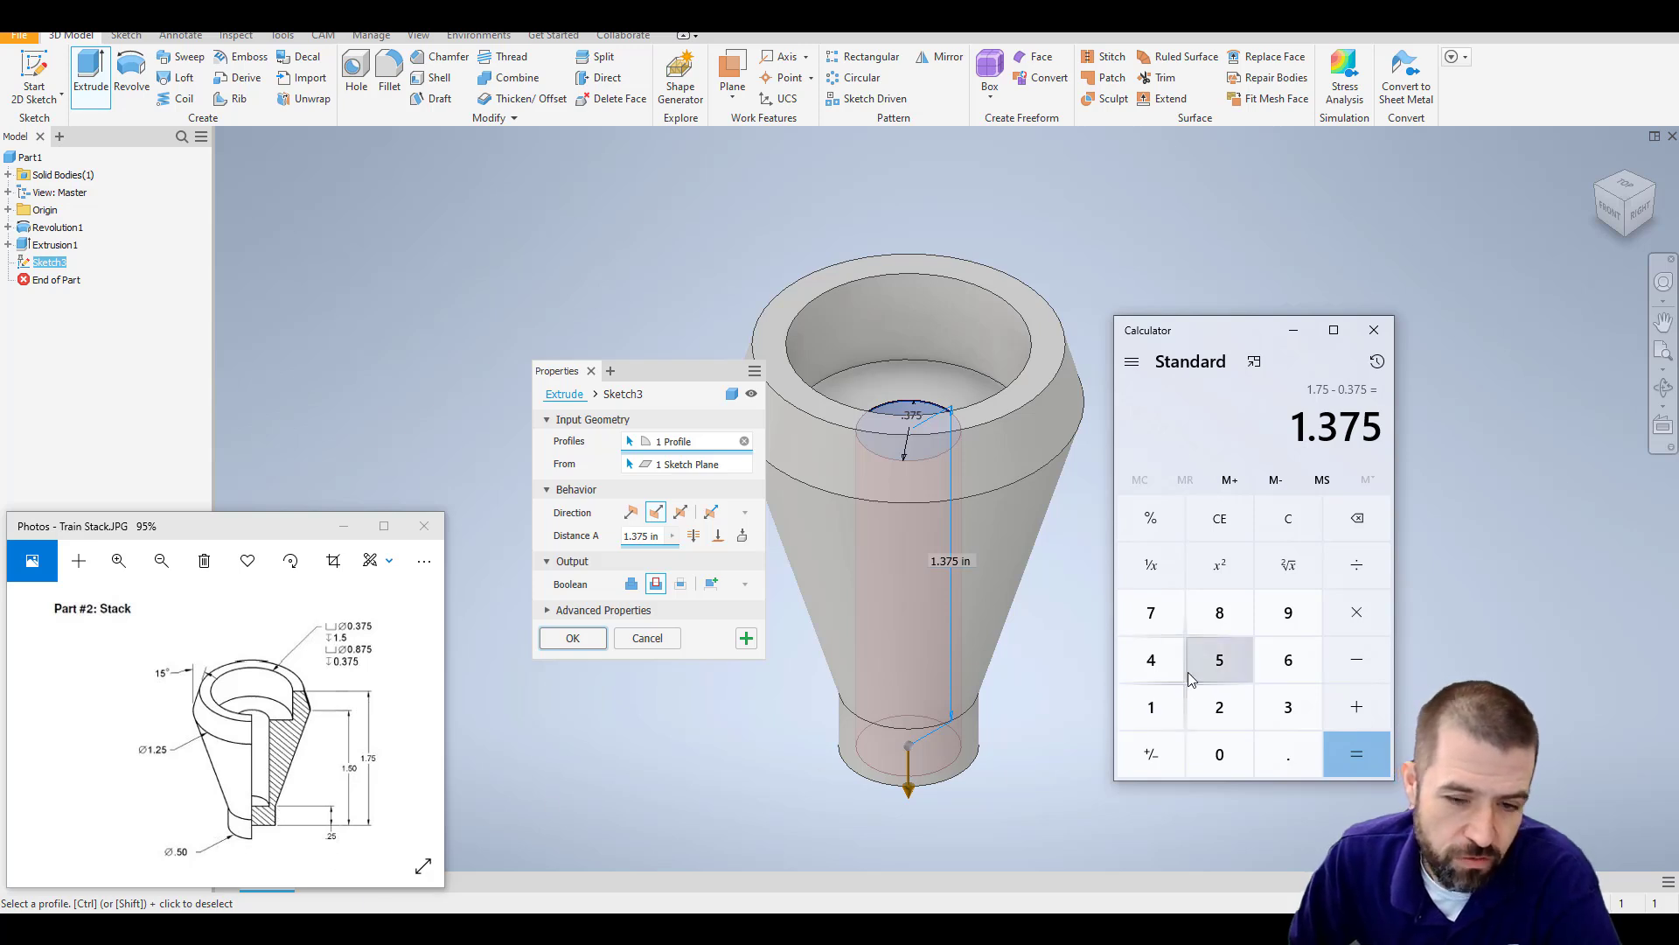
Subtract 0.25 from 1.375 to get the 1.125 in hole depth.
left_click(1357, 660)
left_click(1283, 756)
left_click(1219, 709)
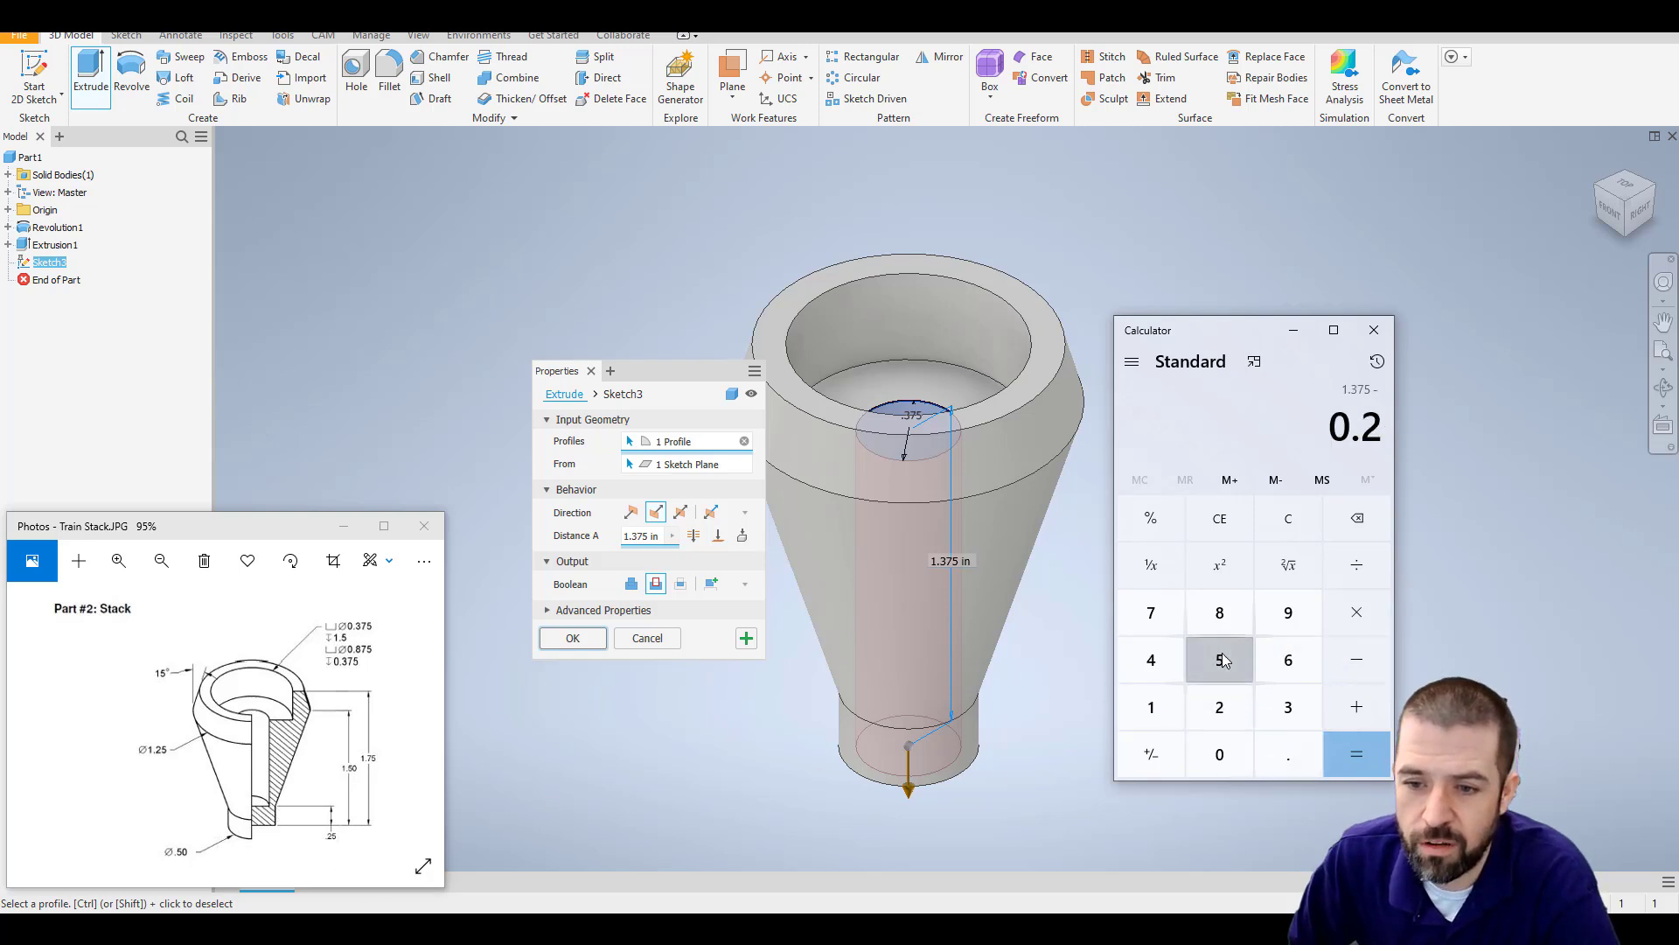
left_click(1220, 662)
left_click(1358, 753)
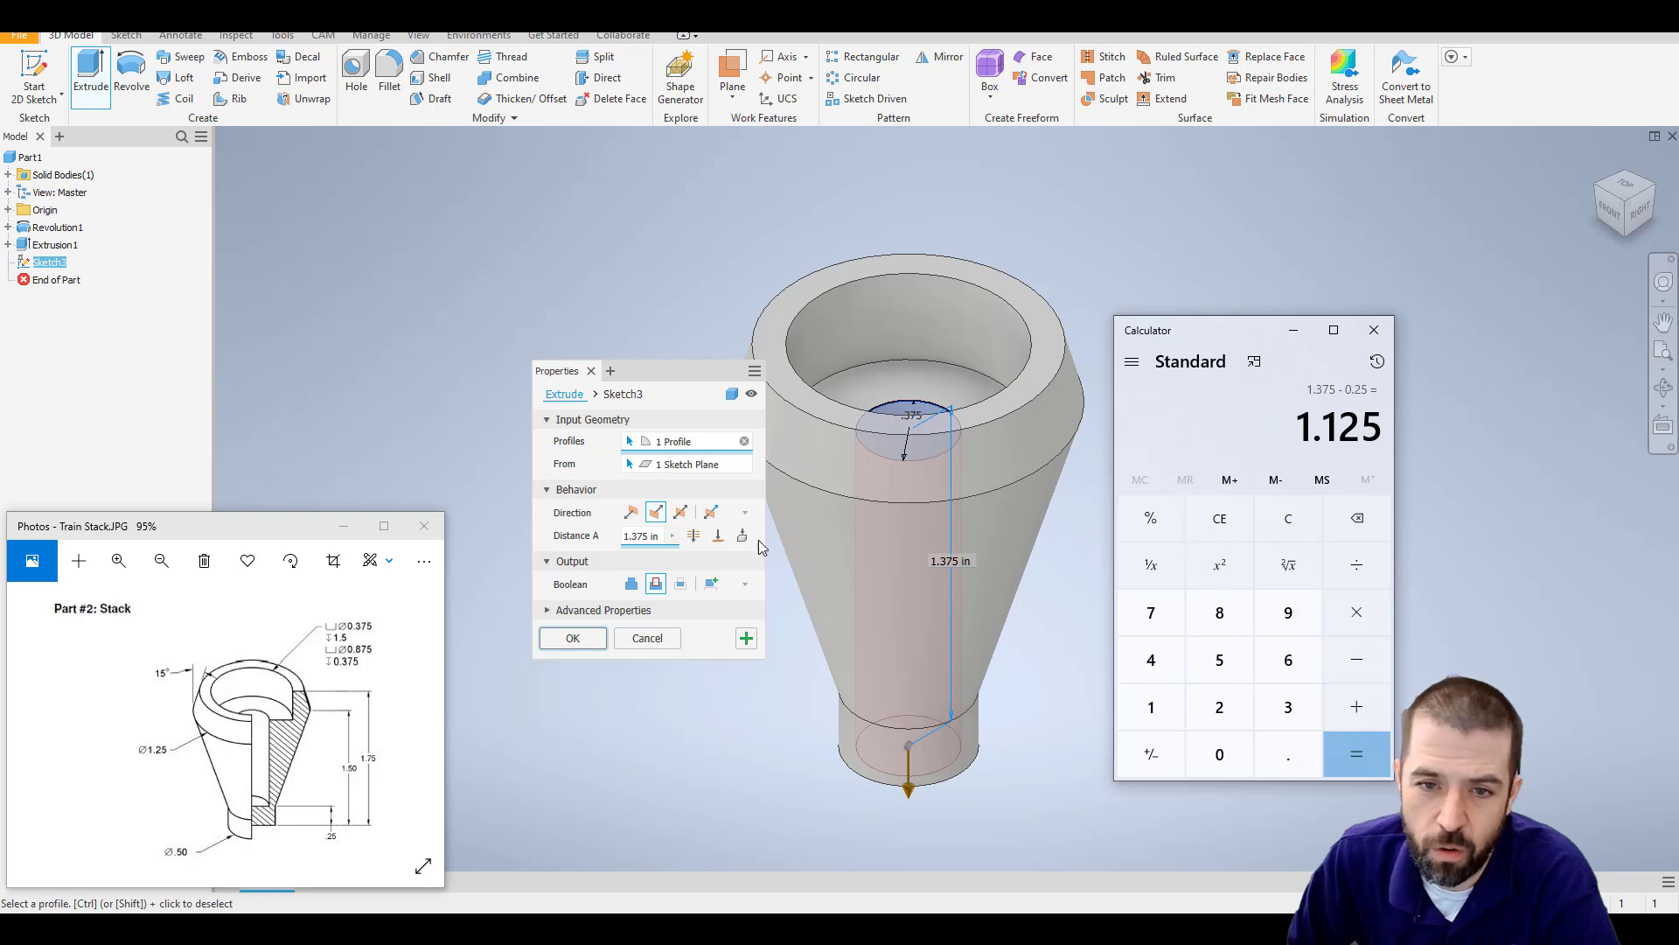
left_click(647, 535)
Set the hole cut distance to 1.125 in, check it from the right, accept, and view from the top.
double_click(651, 536)
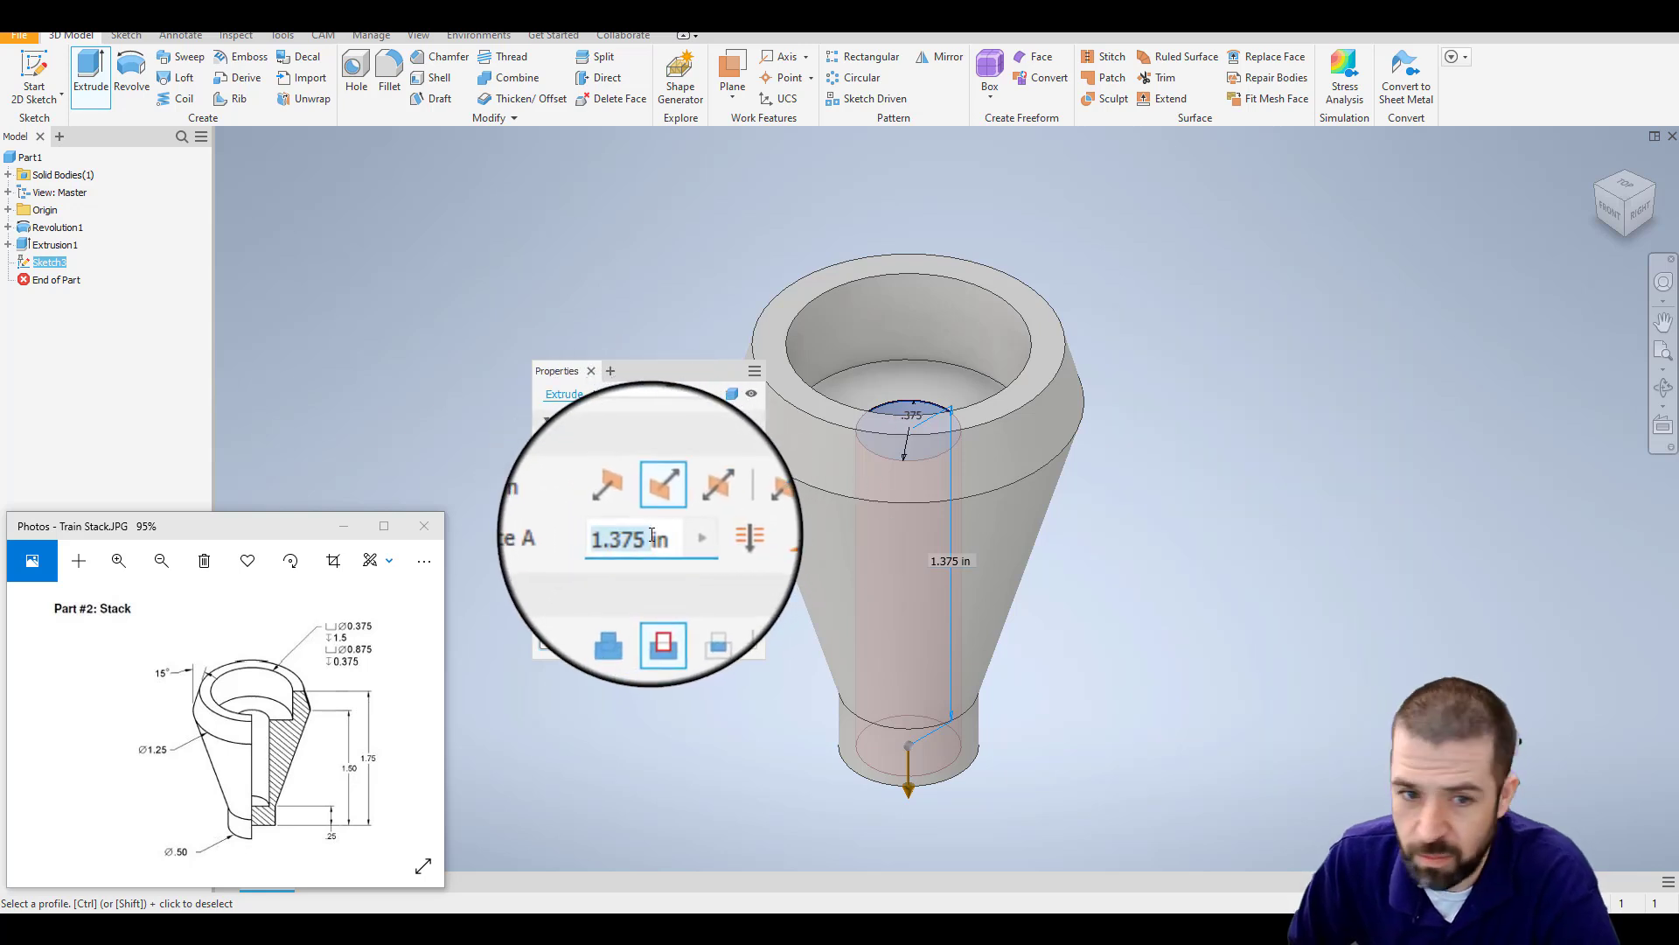
type("1.125")
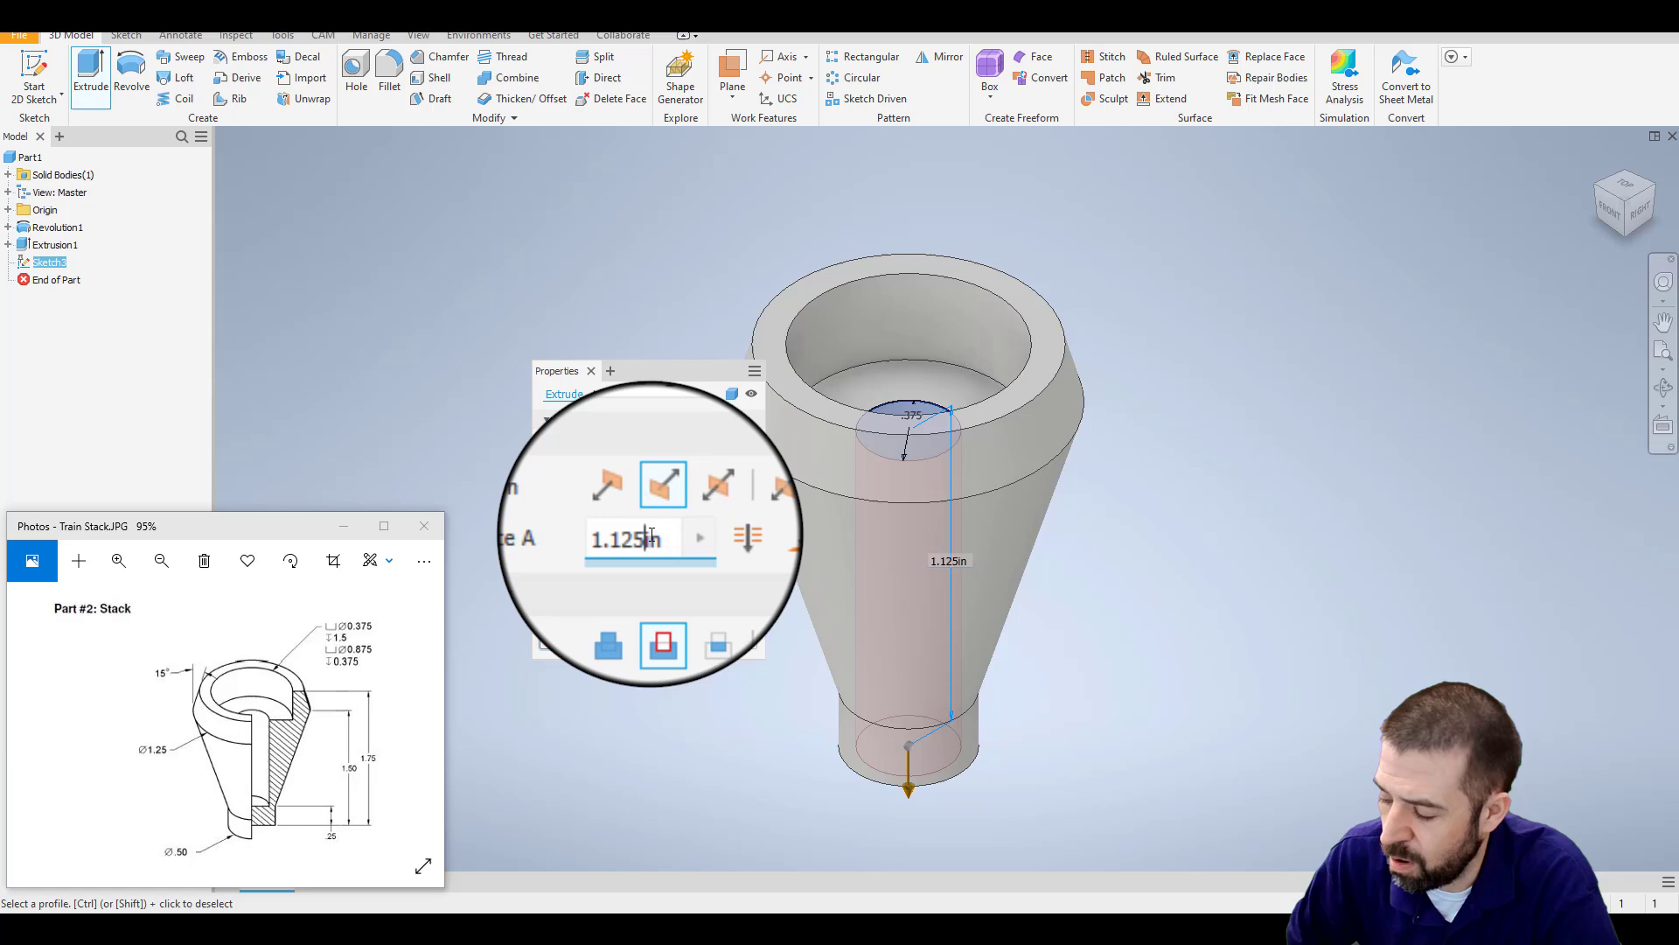
left_click(1642, 205)
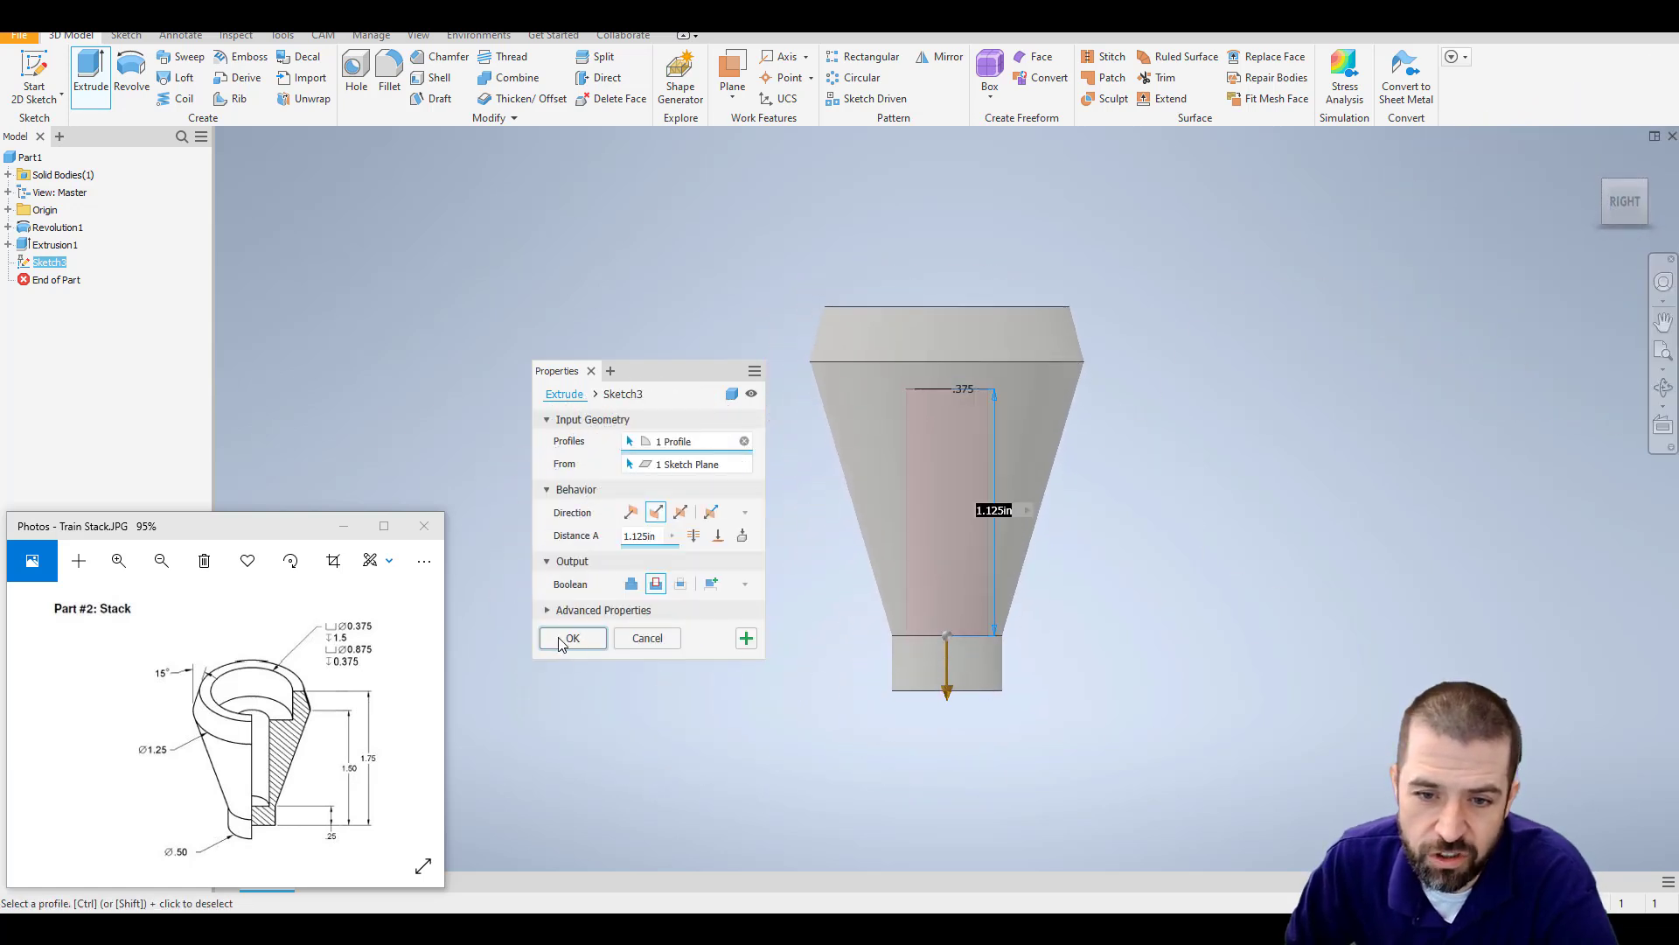
key("Return")
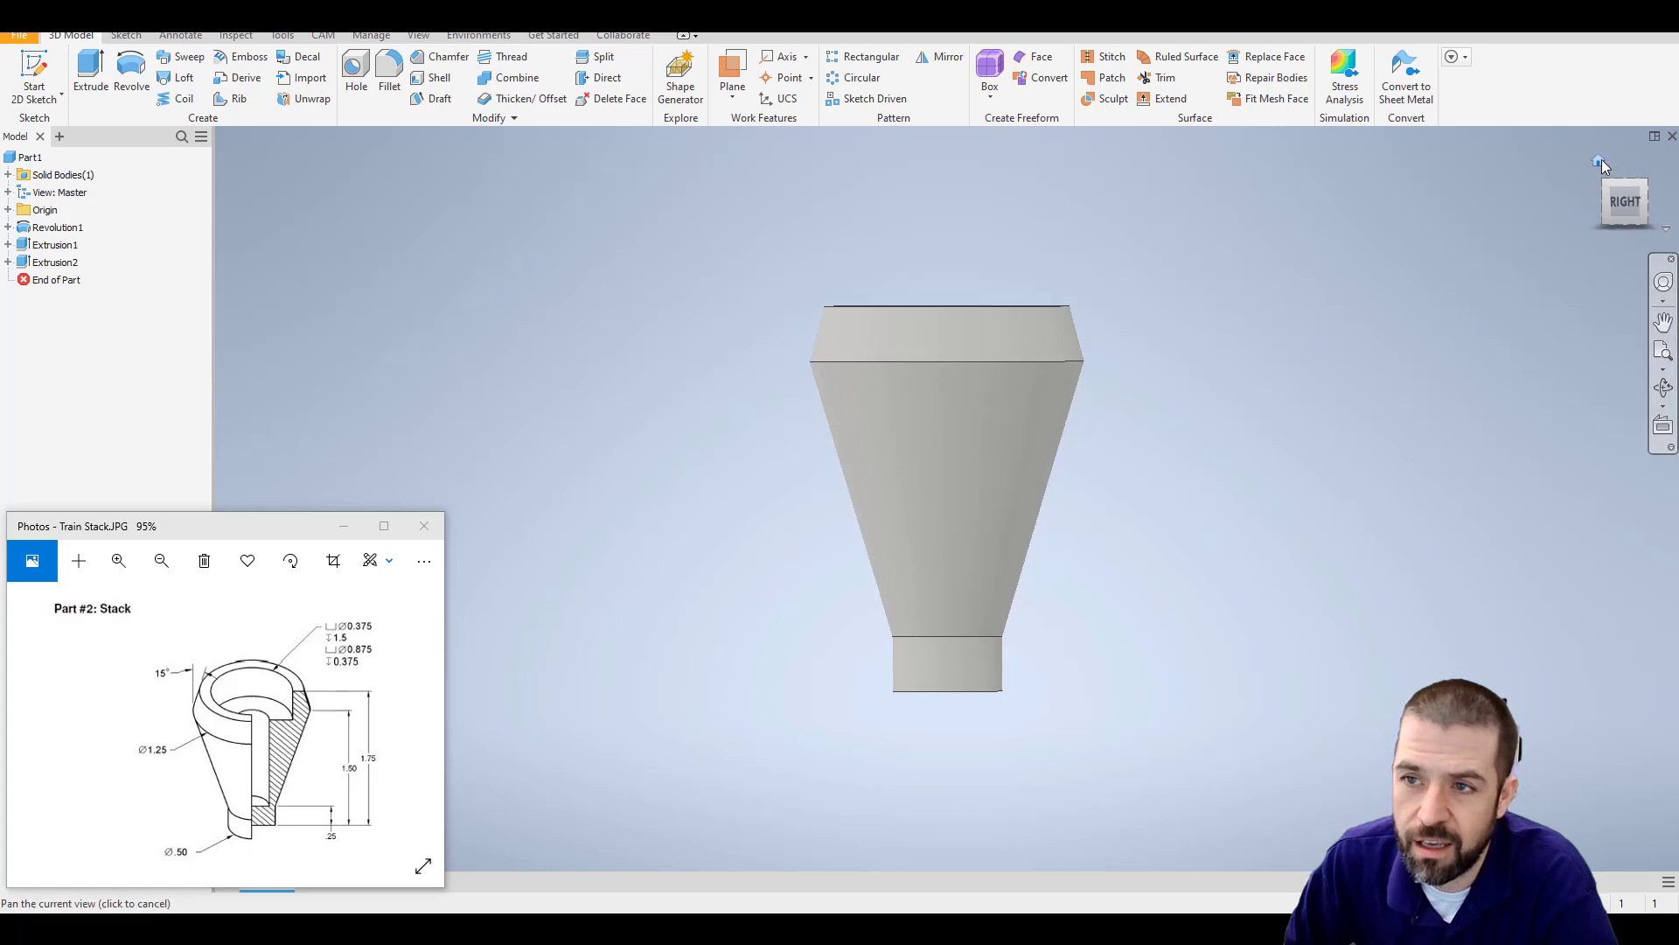
left_click(1600, 161)
left_click_drag(1614, 242, 1618, 262)
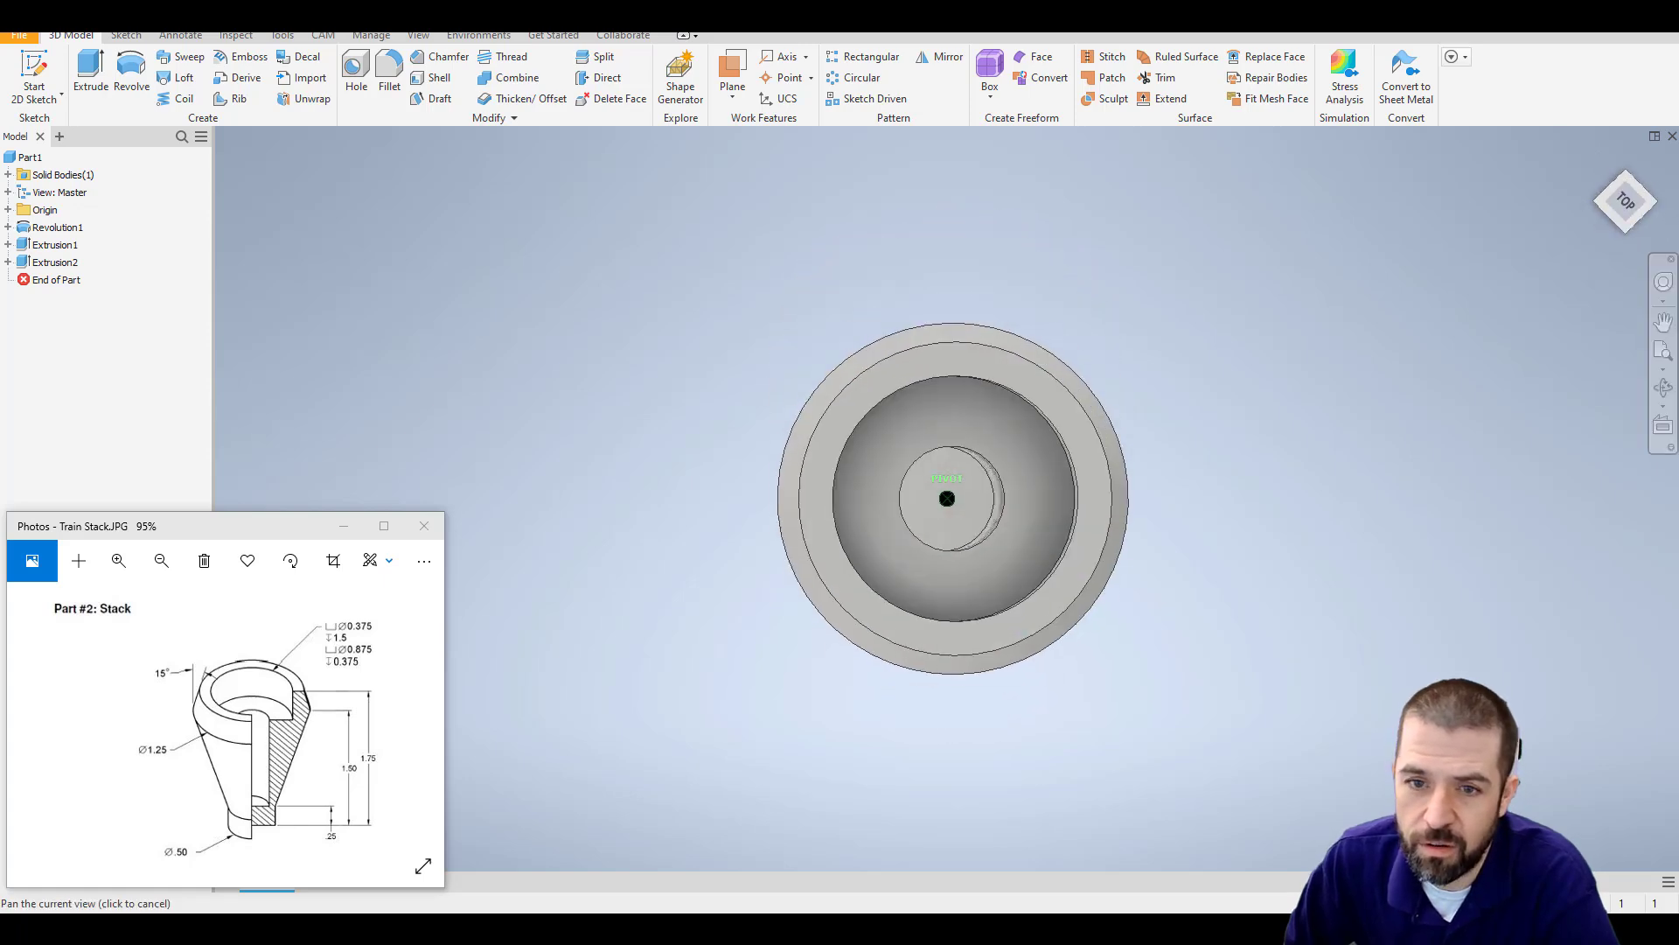